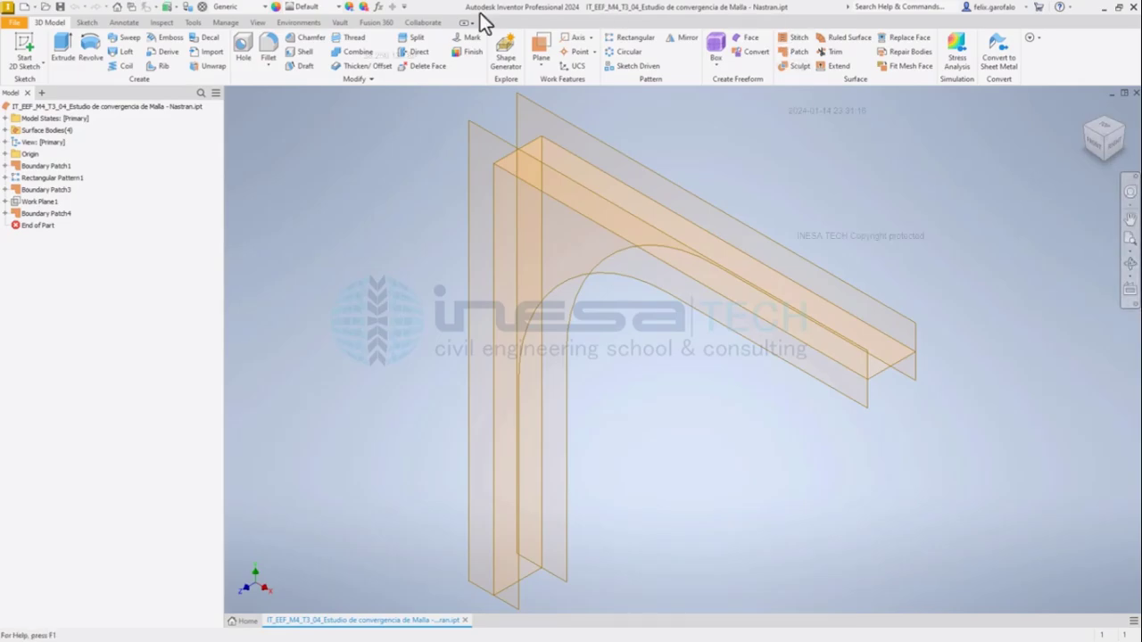
- Enter the Autodesk Inventor Nastran environment and start a material named Acero with a mass density of 7.850e-9 t/mm³
{"action": "left_click", "coordinate": [292, 23]}
{"action": "left_click", "coordinate": [176, 46]}
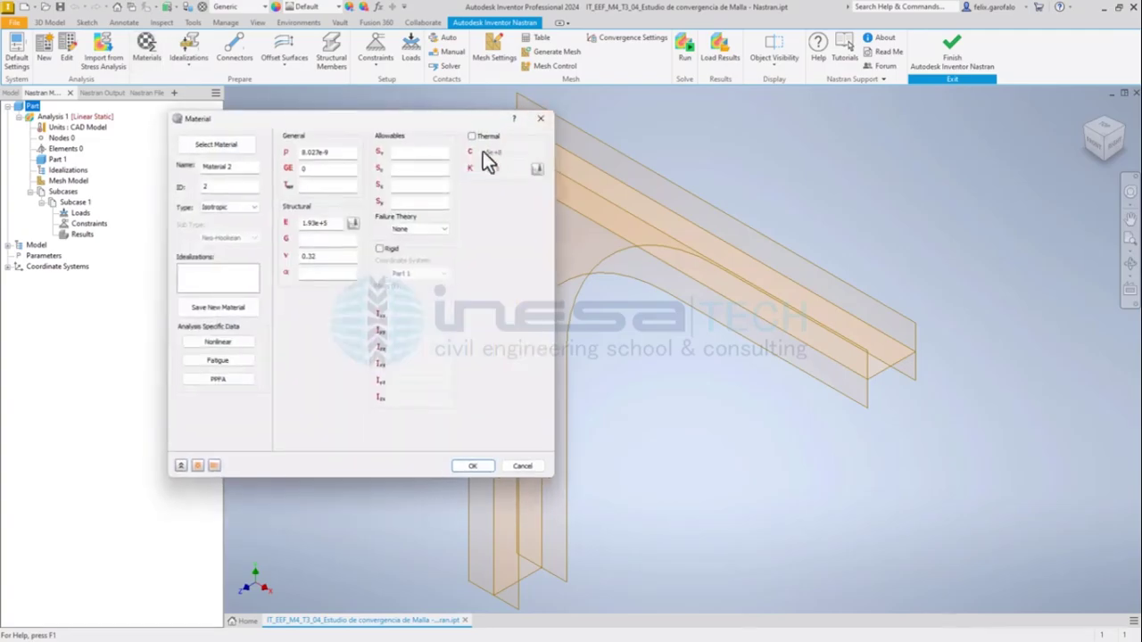
{"action": "left_click_drag", "start_coordinate": [332, 176], "coordinate": [223, 174]}
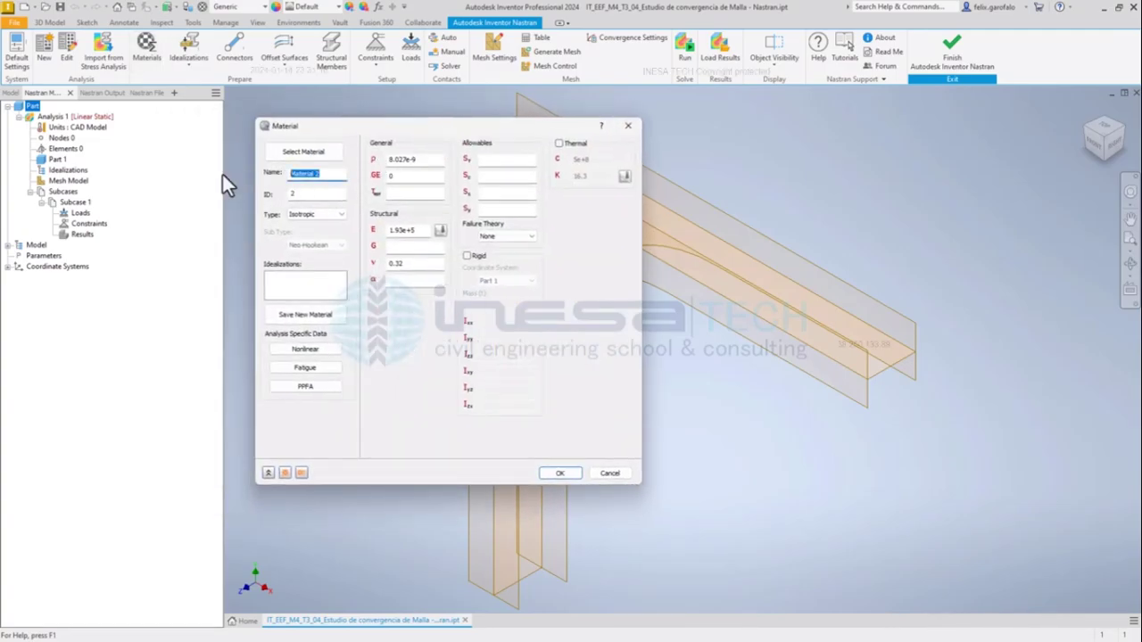
{"action": "type", "text": "Acero"}
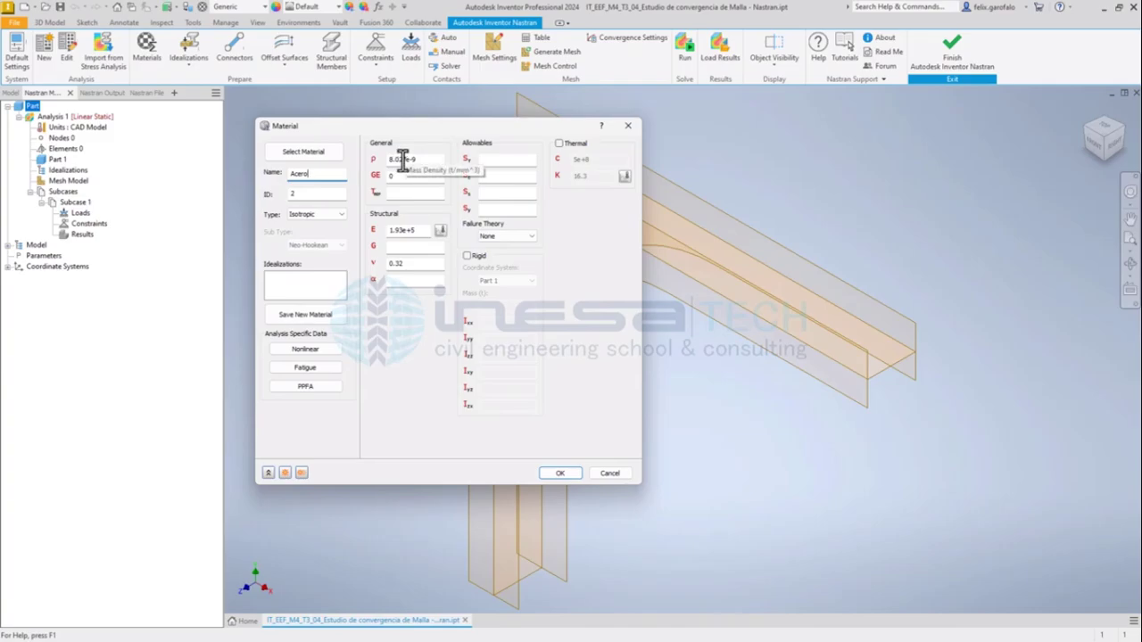
{"action": "left_click_drag", "start_coordinate": [402, 159], "coordinate": [364, 161]}
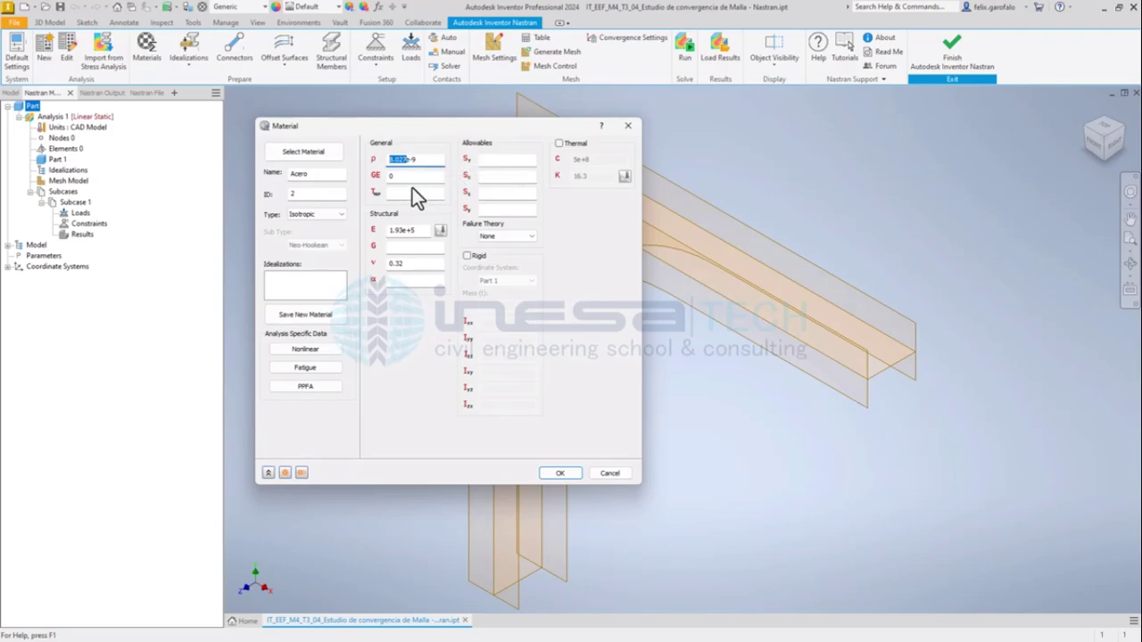
{"action": "type", "text": "7.850"}
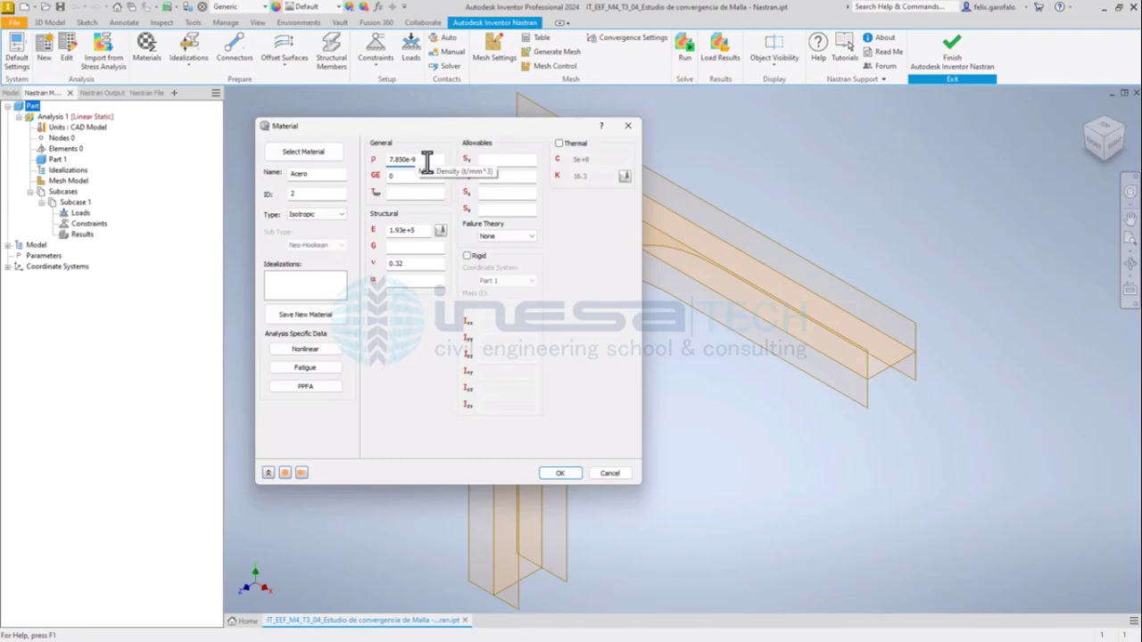
- Set Acero's elastic modulus to 210000 MPa and Poisson's ratio to 0.3, and save the material
{"action": "left_click_drag", "start_coordinate": [419, 231], "coordinate": [359, 222]}
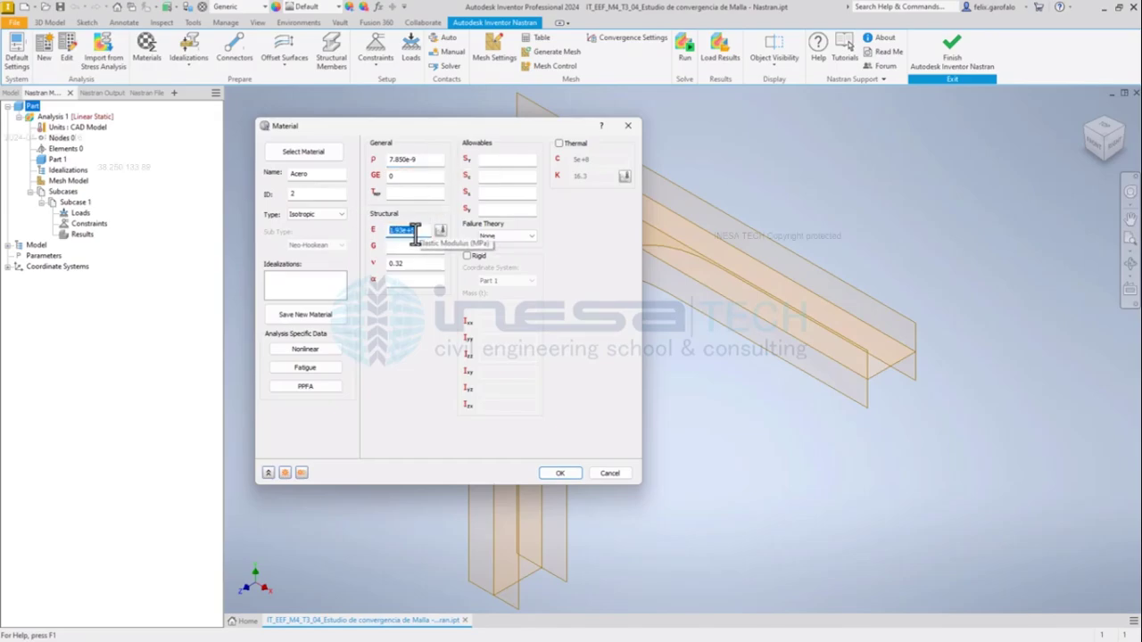
{"action": "type", "text": "210"}
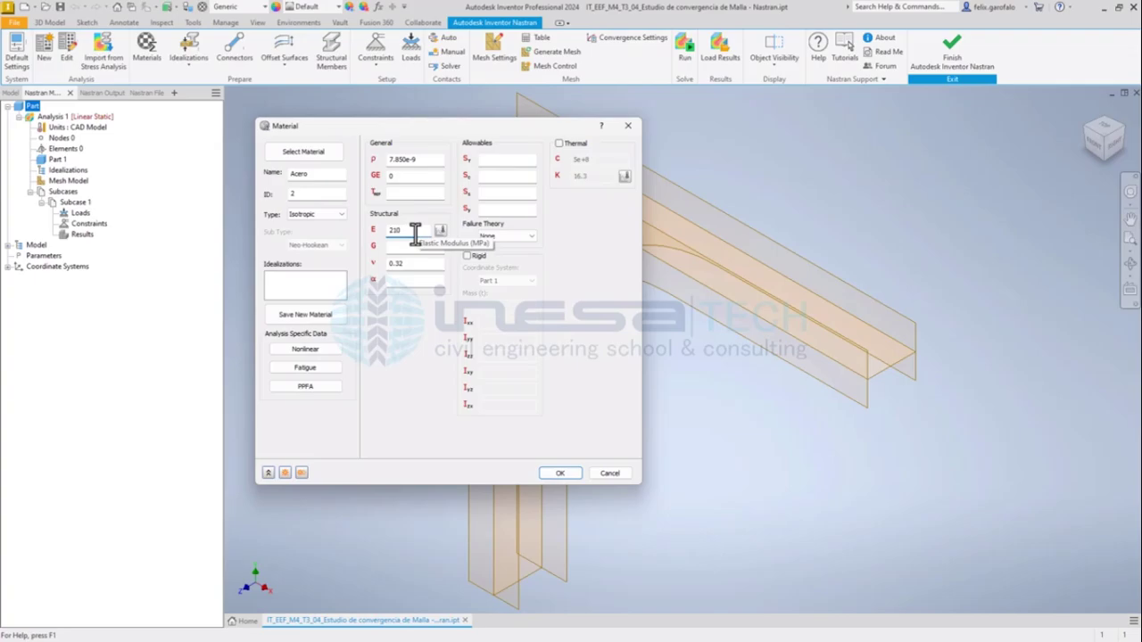
{"action": "type", "text": "000"}
{"action": "double_click", "coordinate": [400, 263]}
{"action": "type", "text": "0.3"}
{"action": "left_click", "coordinate": [544, 472]}
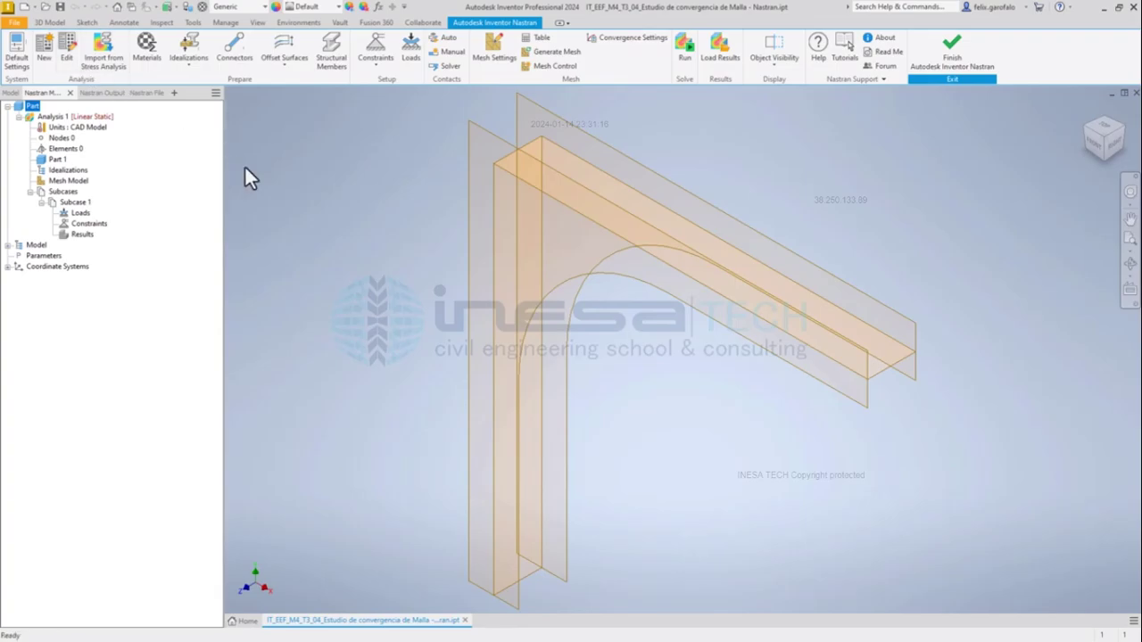
- Start a new idealization of type Shell Elements and name it Alas
{"action": "left_click", "coordinate": [190, 50]}
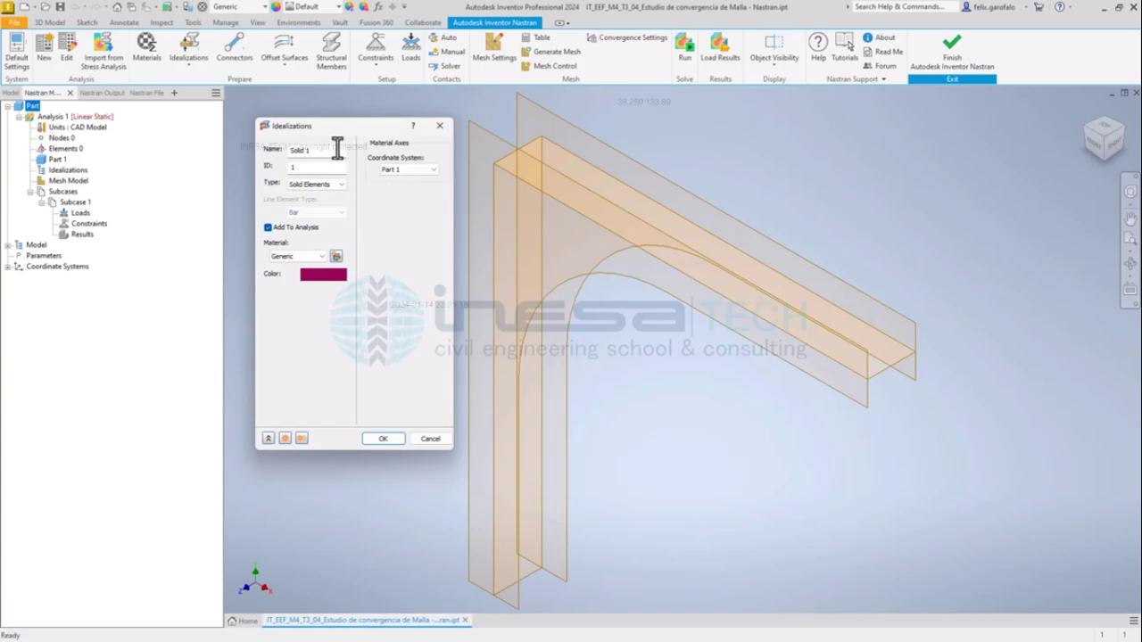
{"action": "left_click_drag", "start_coordinate": [339, 152], "coordinate": [282, 150]}
{"action": "left_click", "coordinate": [312, 184]}
{"action": "left_click", "coordinate": [309, 203]}
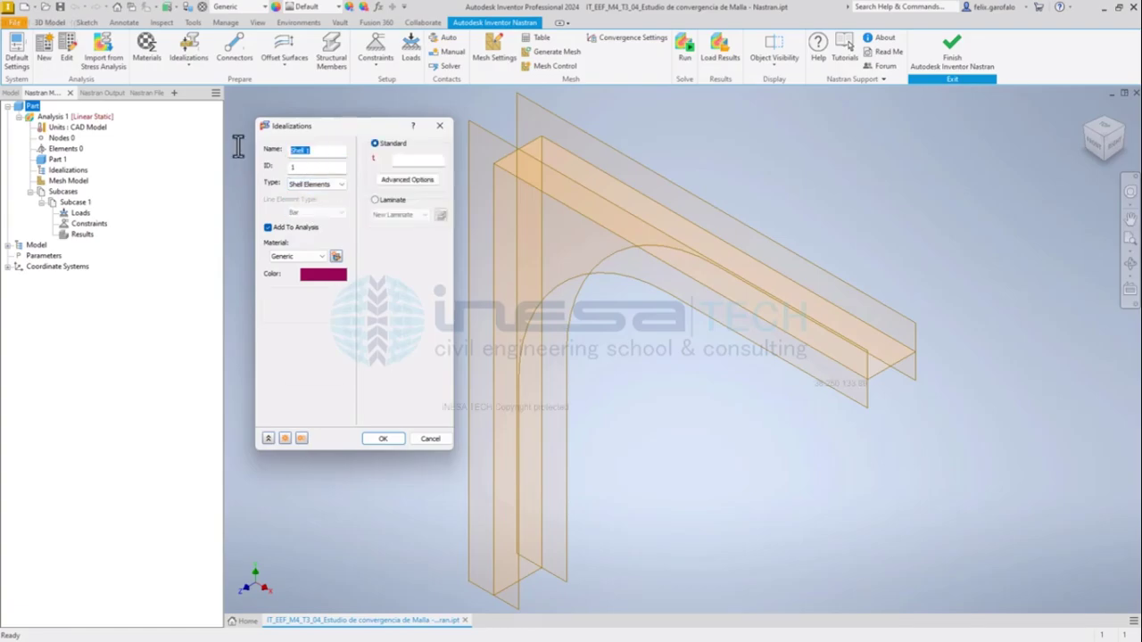
{"action": "type", "text": "Alaas"}
{"action": "key", "text": "BackSpace"}
{"action": "key", "text": "BackSpace"}
{"action": "key", "text": "BackSpace"}
{"action": "key", "text": "BackSpace"}
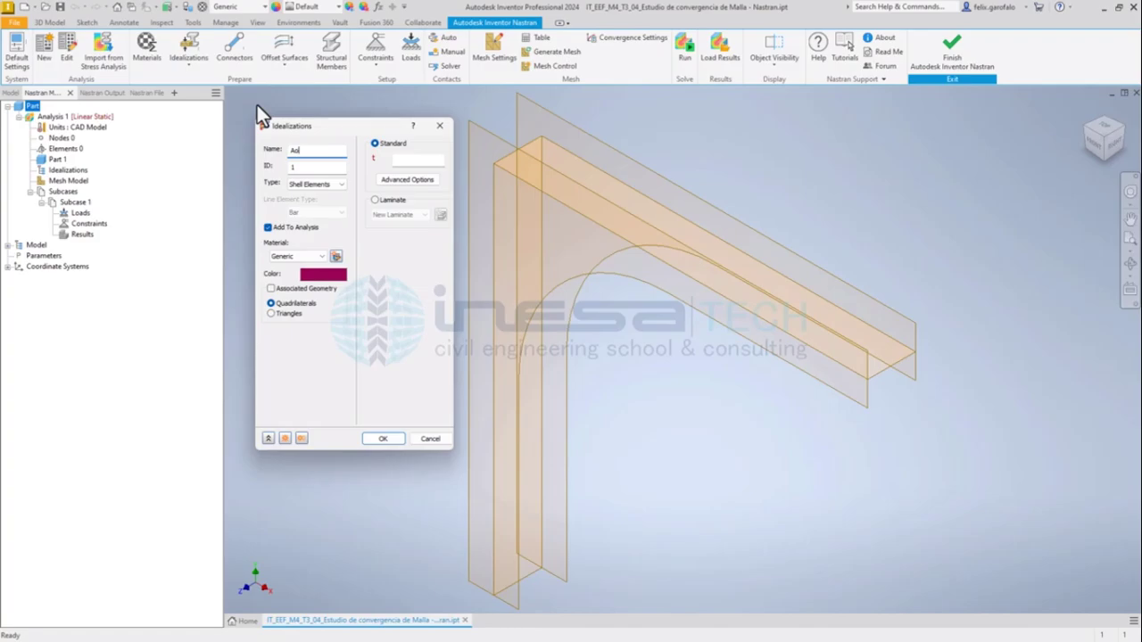
{"action": "type", "text": "las"}
{"action": "key", "text": "Tab"}
{"action": "key", "text": "Tab"}
- Give the Alas shell a thickness of 200 mm and the material Acero, and enable associated geometry
{"action": "left_click", "coordinate": [423, 159]}
{"action": "type", "text": "200"}
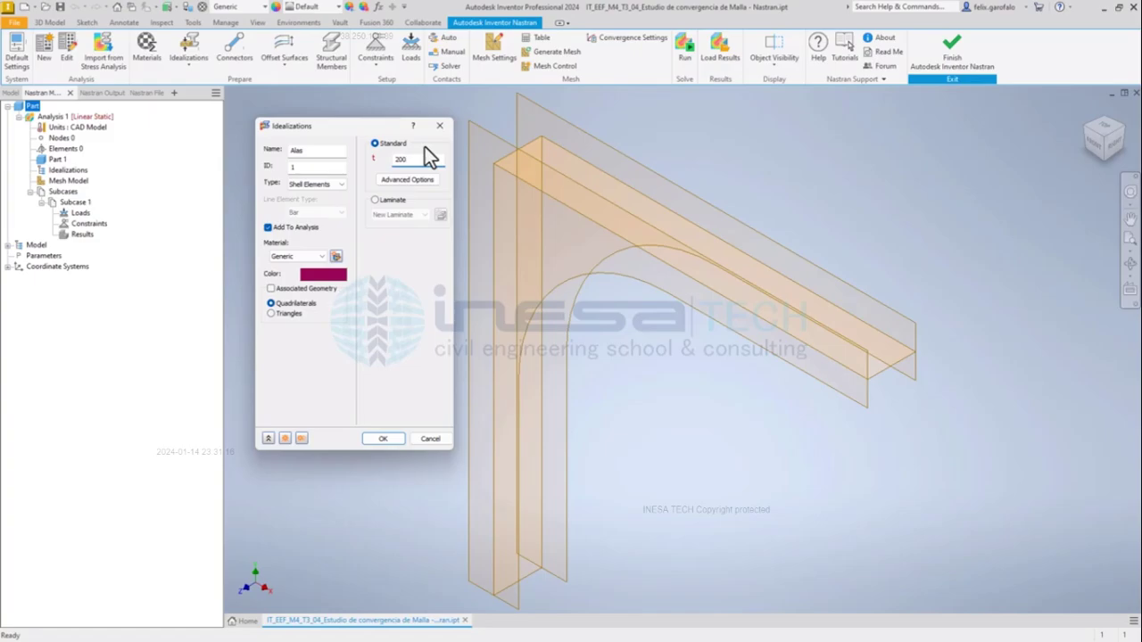
{"action": "left_click", "coordinate": [295, 275]}
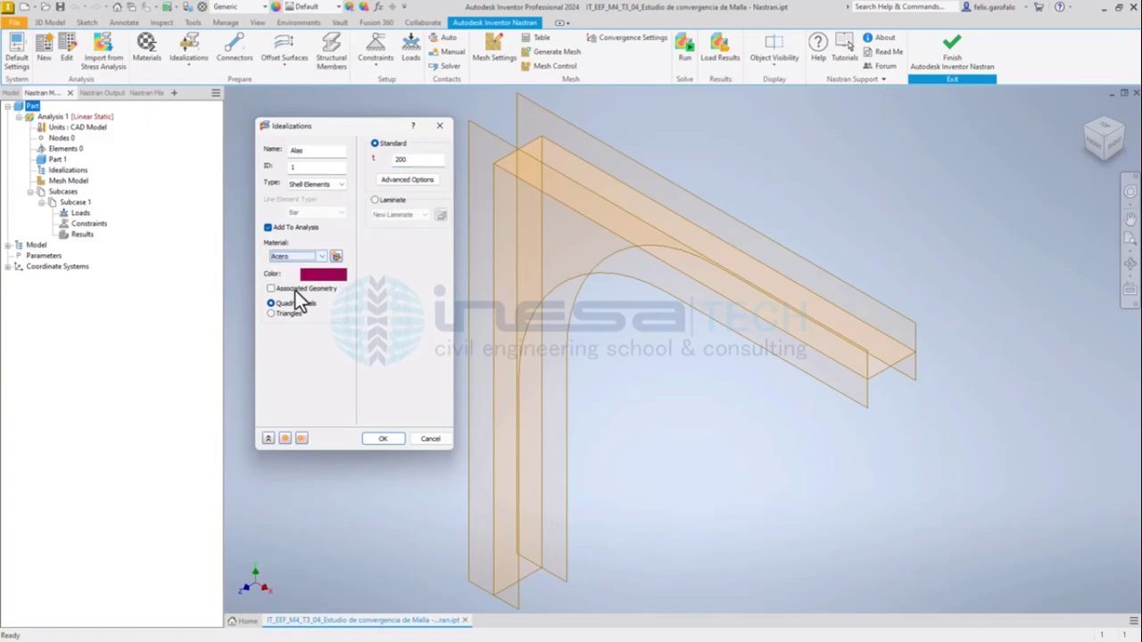
{"action": "left_click", "coordinate": [299, 289]}
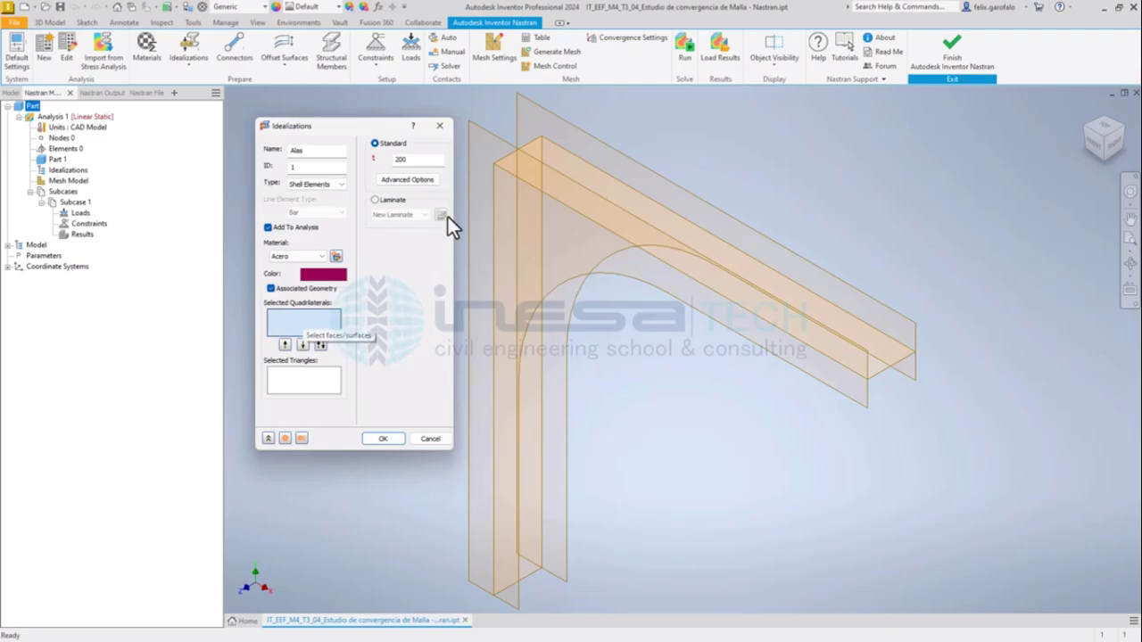
- Assign the two parallel L-shaped faces to Alas, change its thickness to 20 mm, and create the idealization
{"action": "left_click", "coordinate": [483, 139]}
{"action": "left_click", "coordinate": [521, 122]}
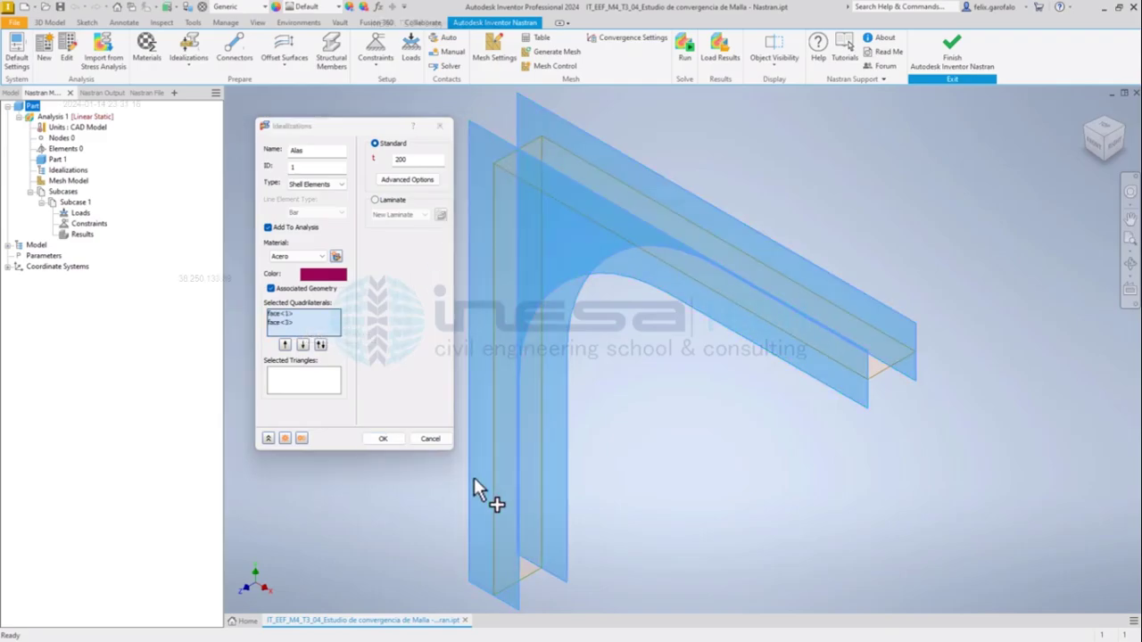
{"action": "left_click", "coordinate": [412, 160]}
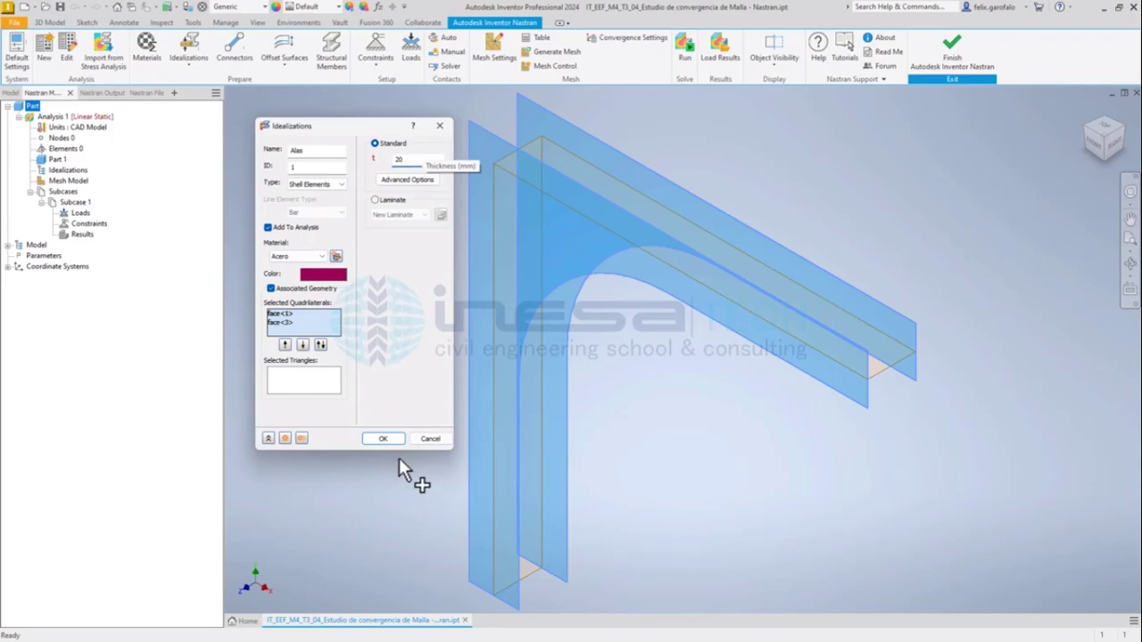
{"action": "left_click", "coordinate": [383, 438]}
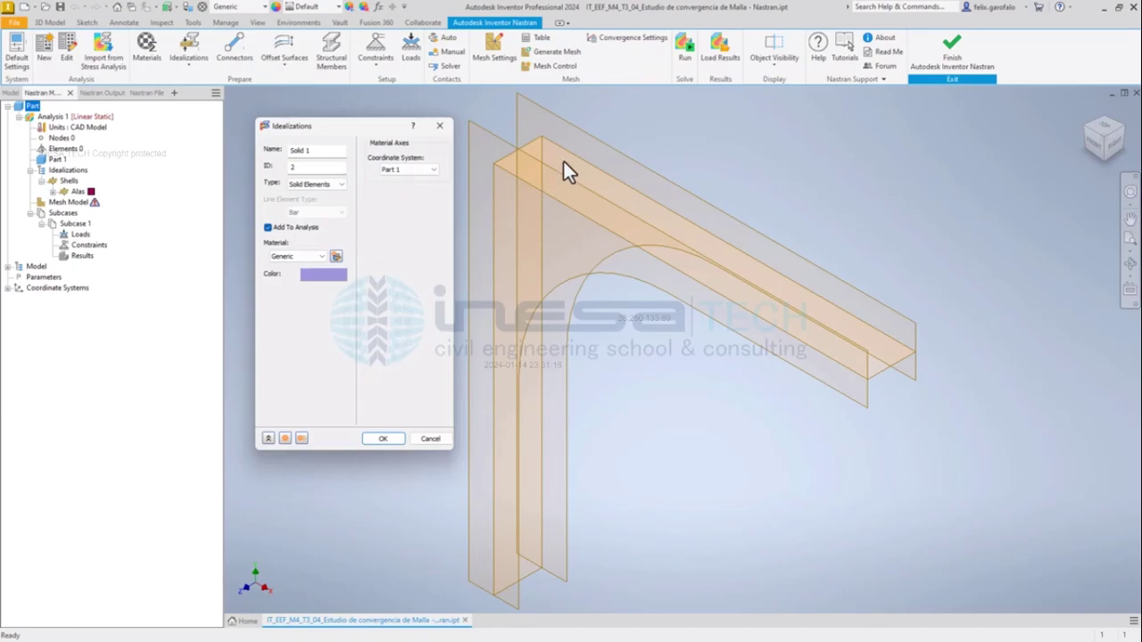
- Define a second idealization of type Shell Elements named Almas with a thickness of 15 mm
{"action": "left_click", "coordinate": [313, 184]}
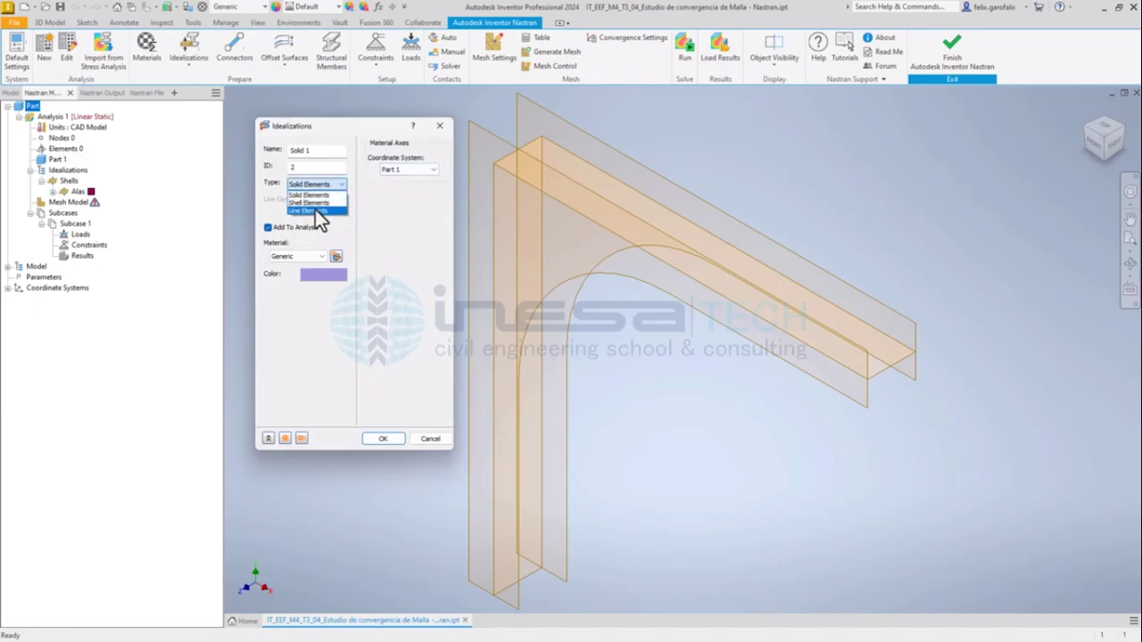
{"action": "left_click", "coordinate": [312, 203]}
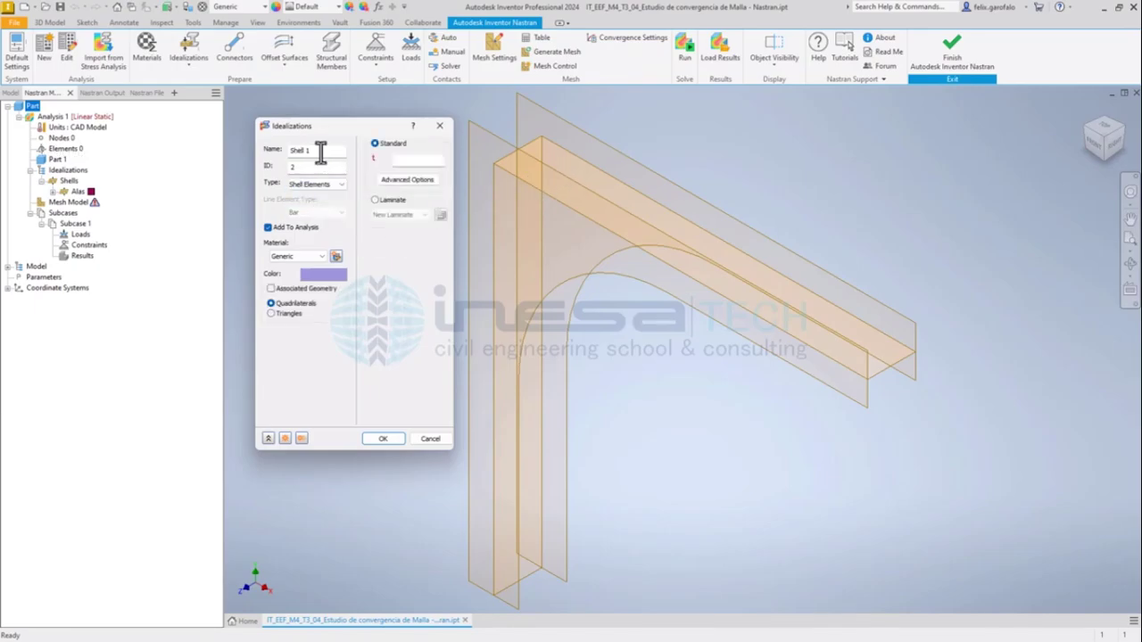
{"action": "left_click_drag", "start_coordinate": [318, 151], "coordinate": [291, 151]}
{"action": "type", "text": "Almas"}
{"action": "left_click", "coordinate": [414, 161]}
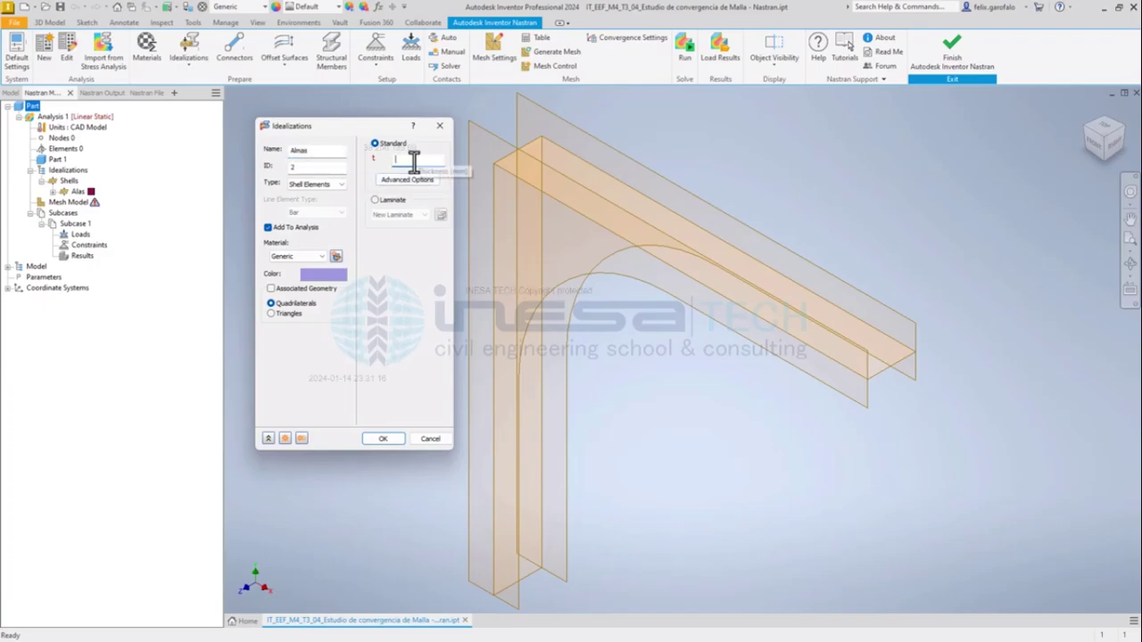
{"action": "type", "text": "15"}
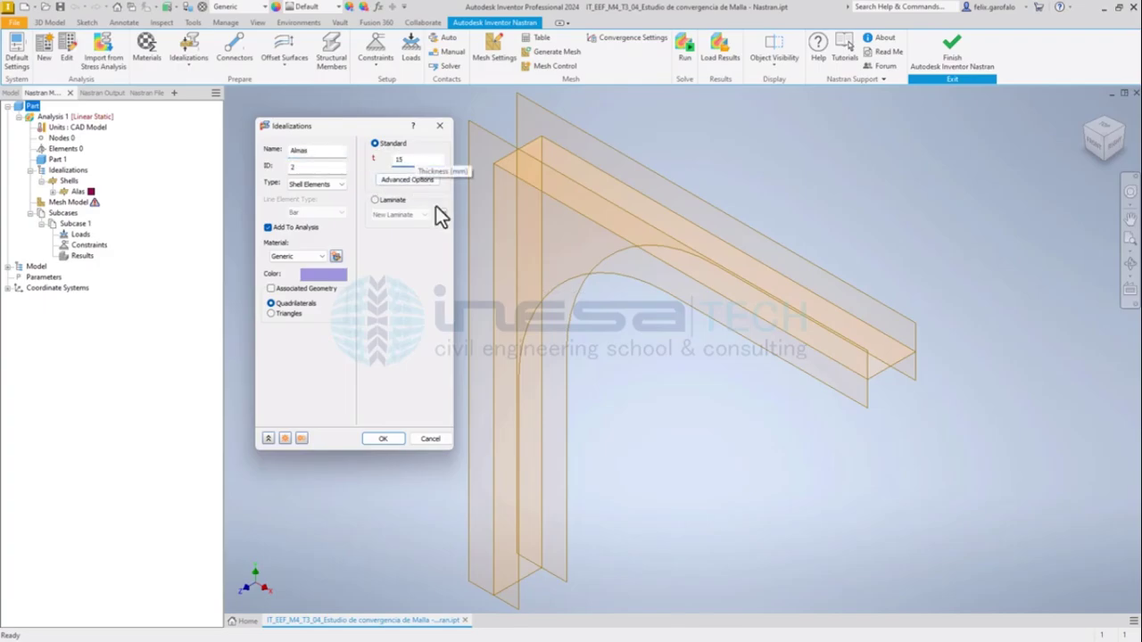
- Set Almas to material Acero, associate the two narrow faces connecting the L-shaped plates, and create the idealization
{"action": "left_click", "coordinate": [302, 256]}
{"action": "left_click", "coordinate": [294, 273]}
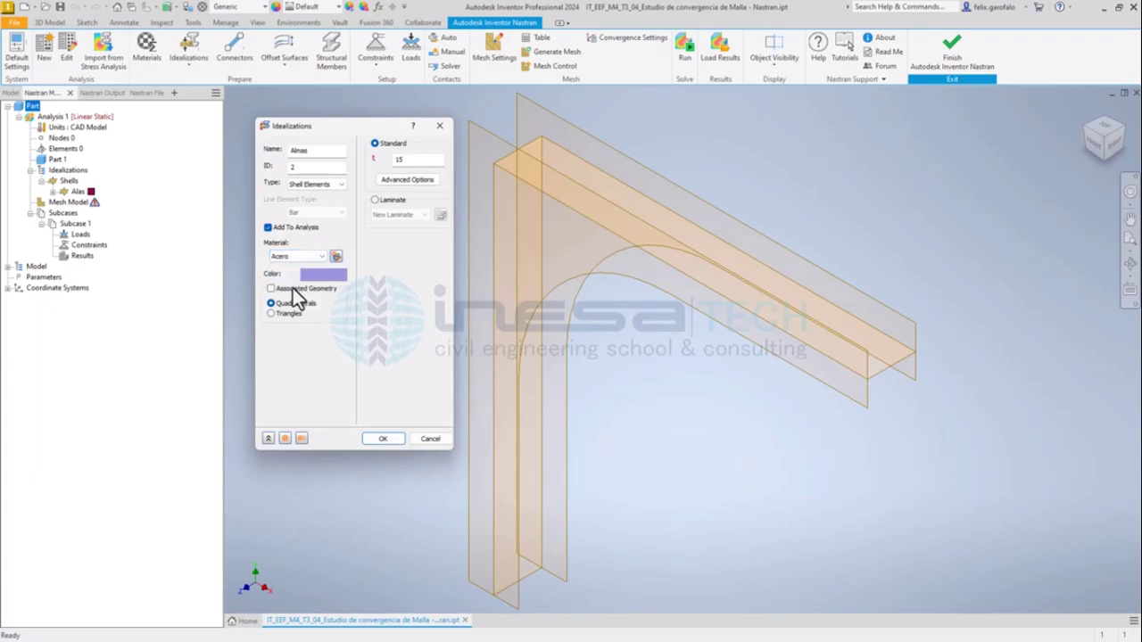
{"action": "left_click", "coordinate": [296, 288]}
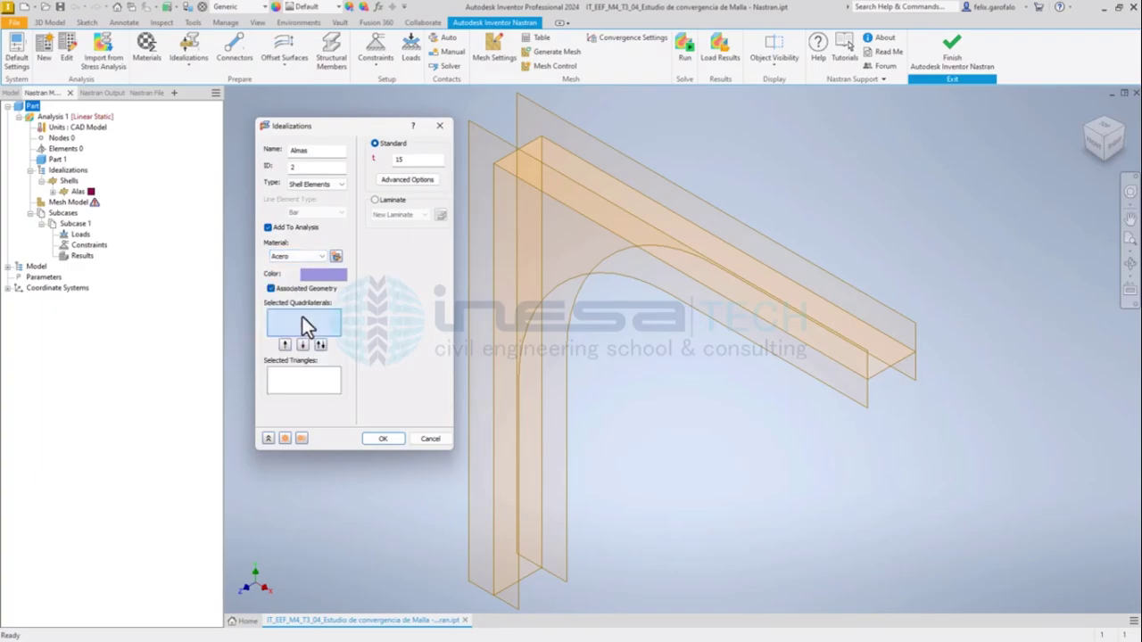
{"action": "left_click", "coordinate": [547, 151]}
{"action": "left_click", "coordinate": [539, 374]}
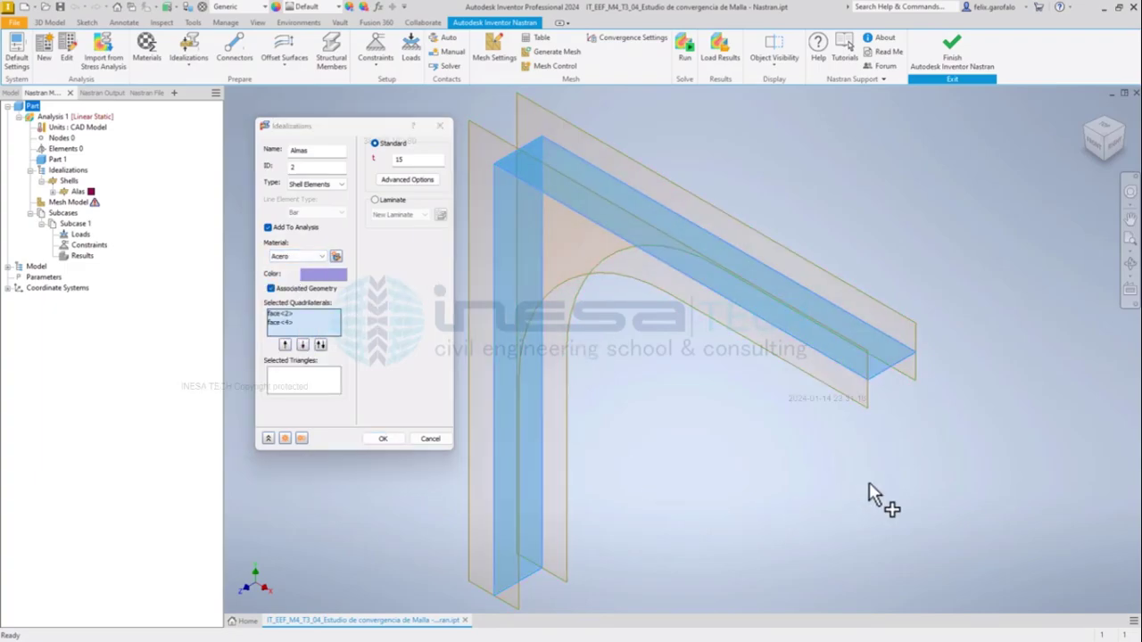
{"action": "left_click", "coordinate": [381, 438]}
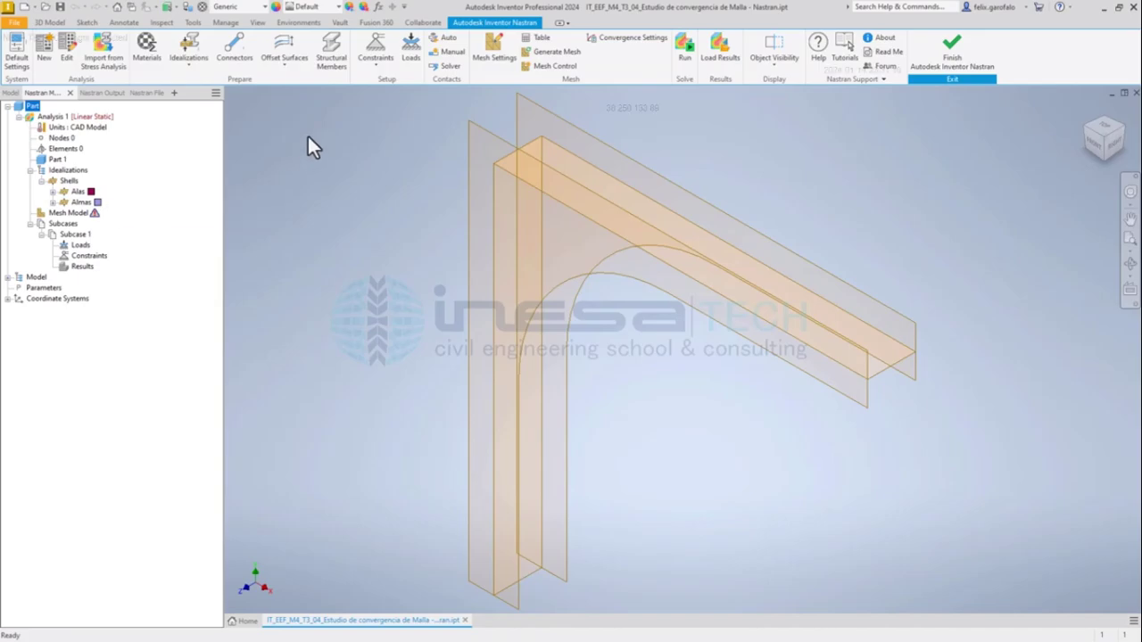
- Create a structural constraint named Empotramiento that fixes all degrees of freedom on the column's base edges
{"action": "left_click", "coordinate": [376, 50]}
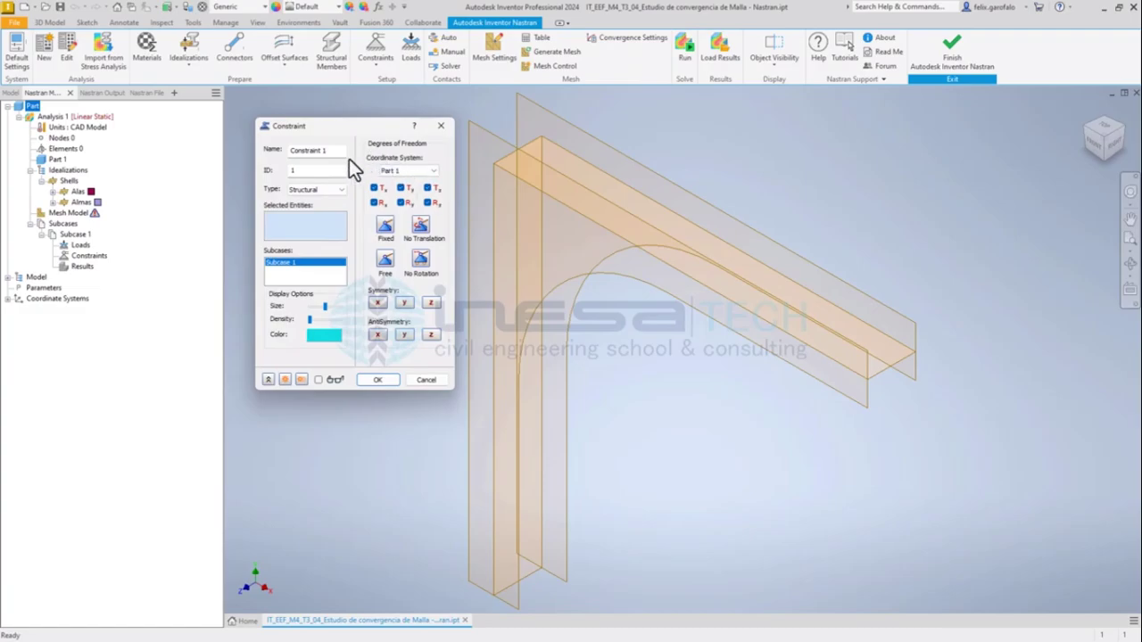
{"action": "triple_click", "coordinate": [308, 150]}
{"action": "type", "text": "Empotramiento"}
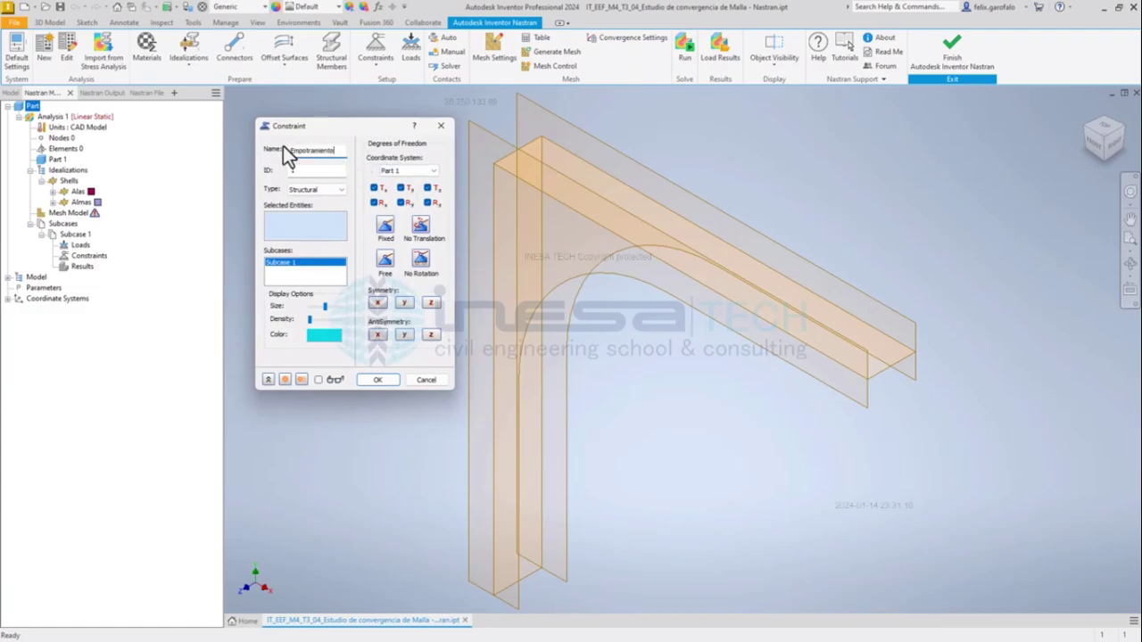
{"action": "left_click", "coordinate": [538, 573]}
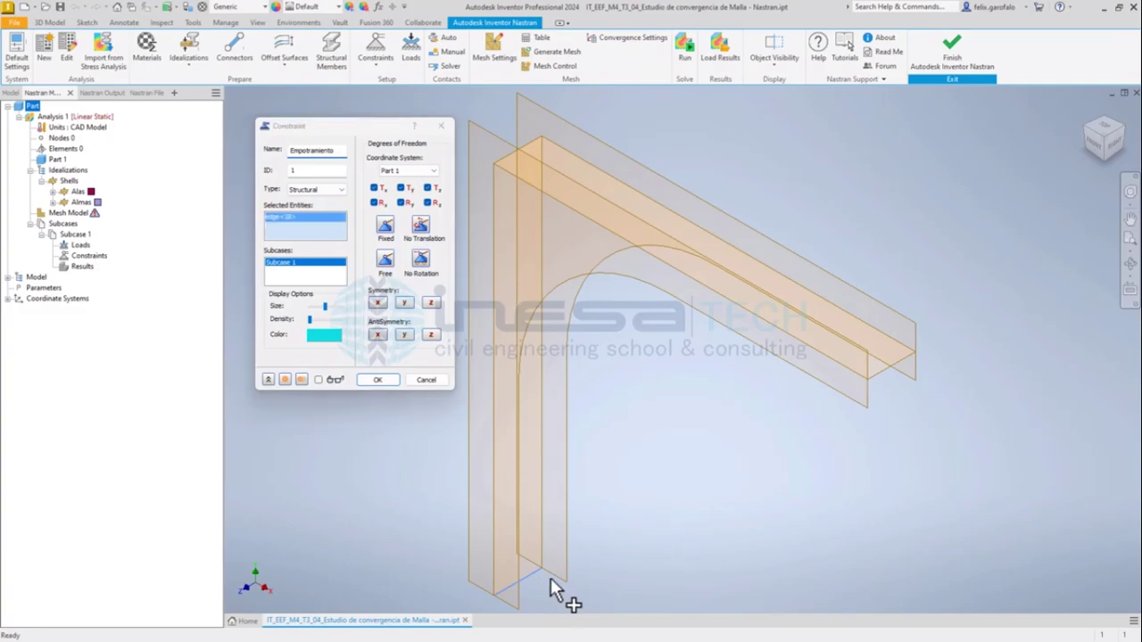
{"action": "left_click", "coordinate": [551, 579]}
{"action": "left_click", "coordinate": [499, 602]}
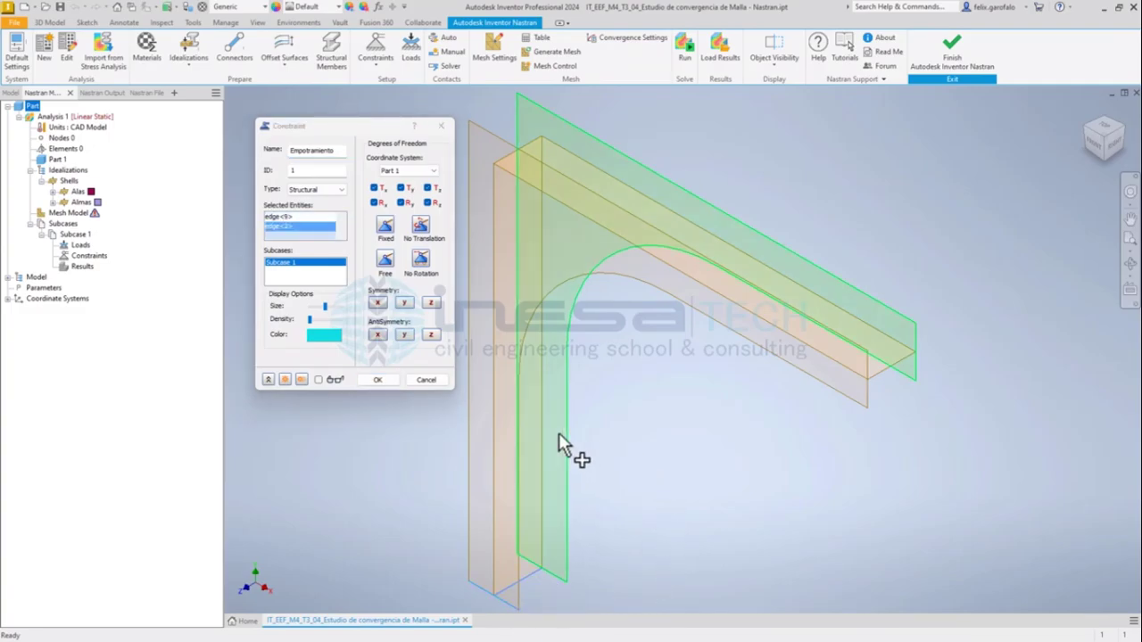
{"action": "left_click", "coordinate": [386, 380]}
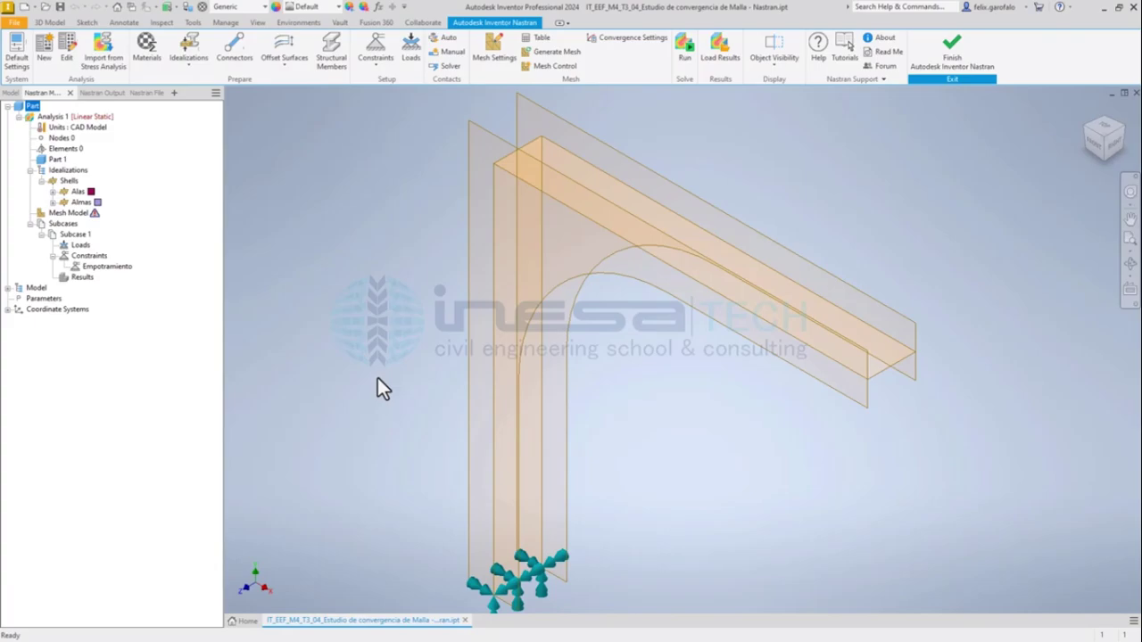
- Start a structural constraint named Restricción de carga on the web's short edge at the beam's free end
{"action": "middle_click_drag", "start_coordinate": [931, 400], "coordinate": [869, 392]}
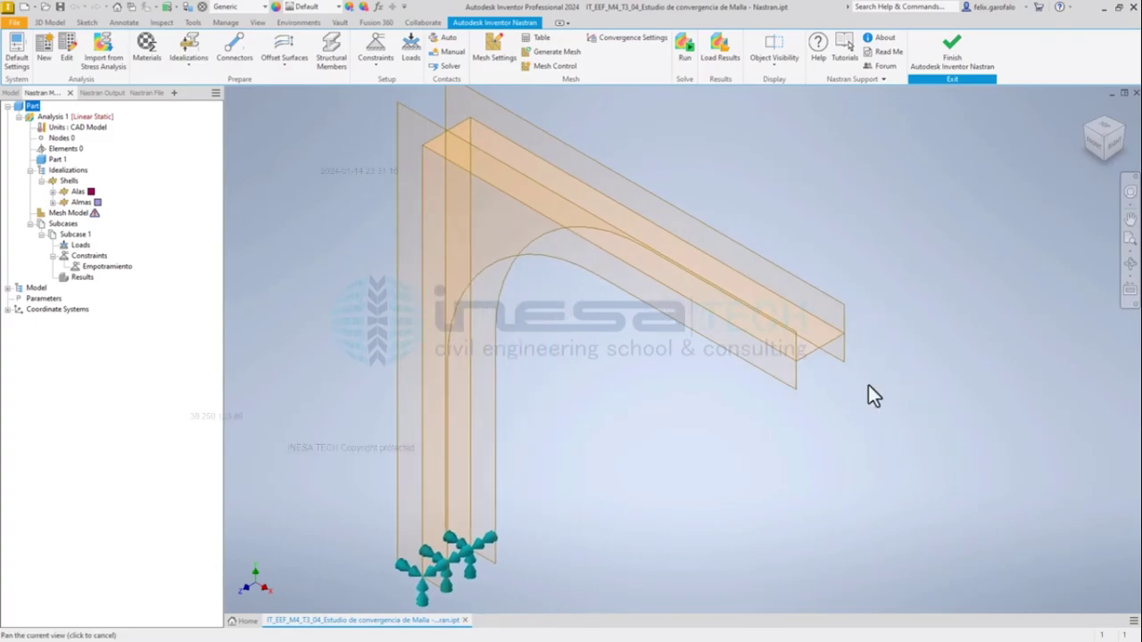
{"action": "left_click", "coordinate": [815, 356]}
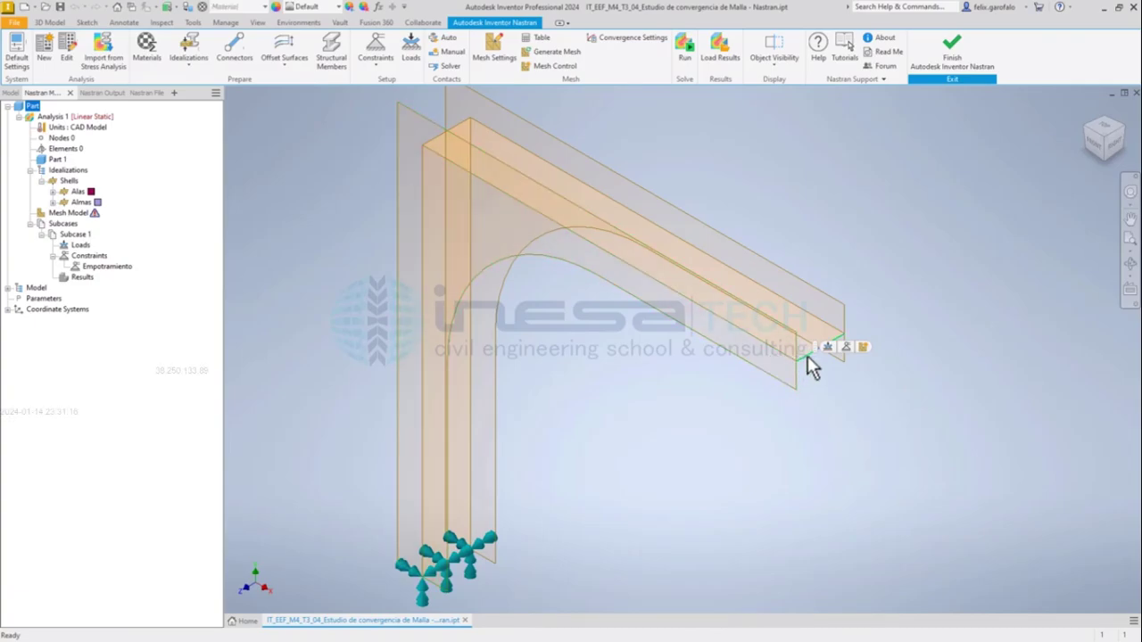
{"action": "left_click", "coordinate": [810, 413]}
{"action": "left_click", "coordinate": [810, 351]}
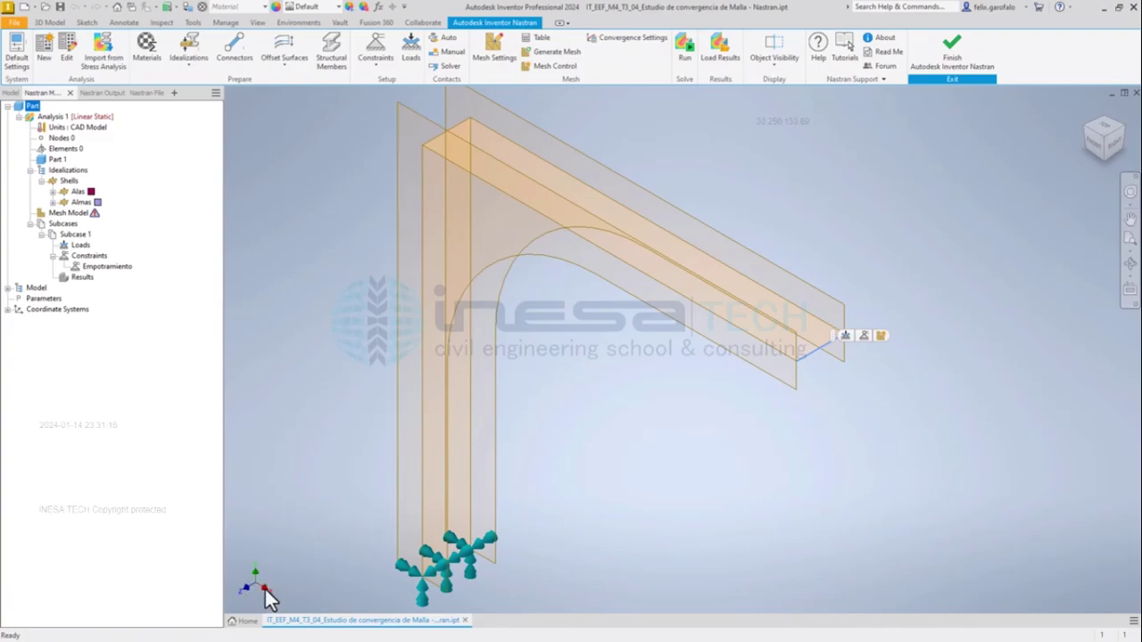
{"action": "left_click", "coordinate": [822, 350]}
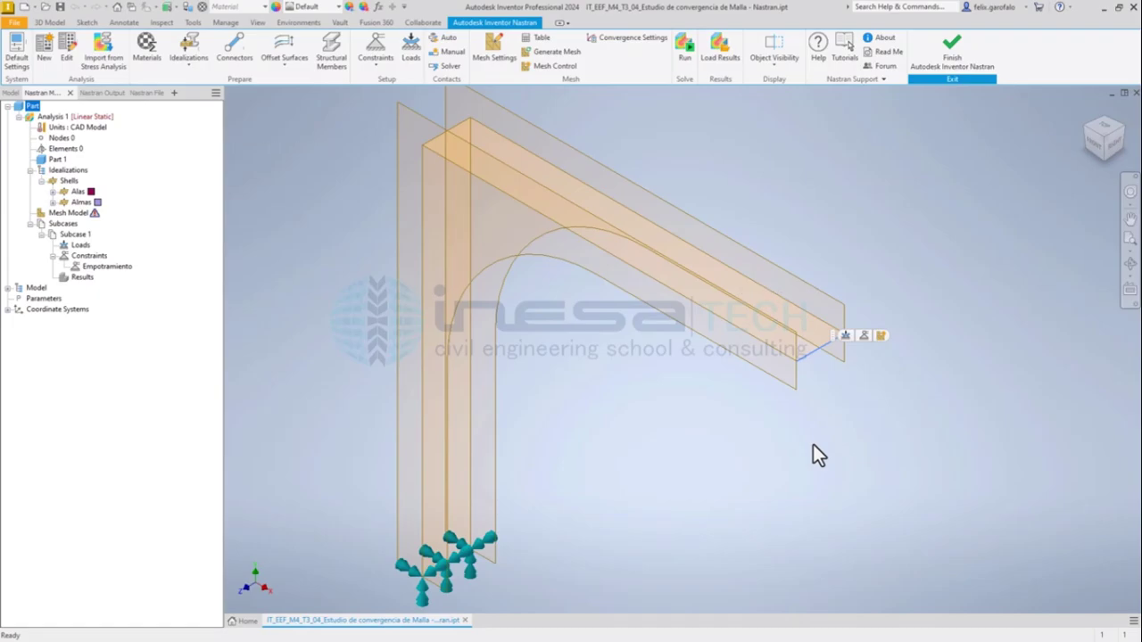
{"action": "left_click", "coordinate": [375, 49]}
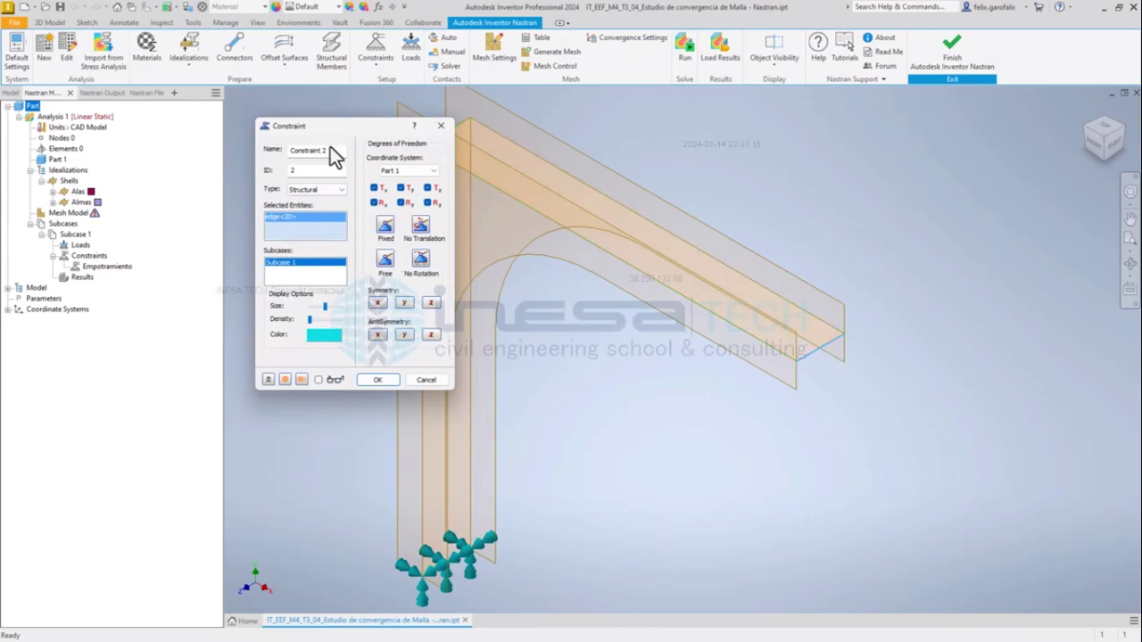
{"action": "left_click_drag", "start_coordinate": [332, 149], "coordinate": [226, 153]}
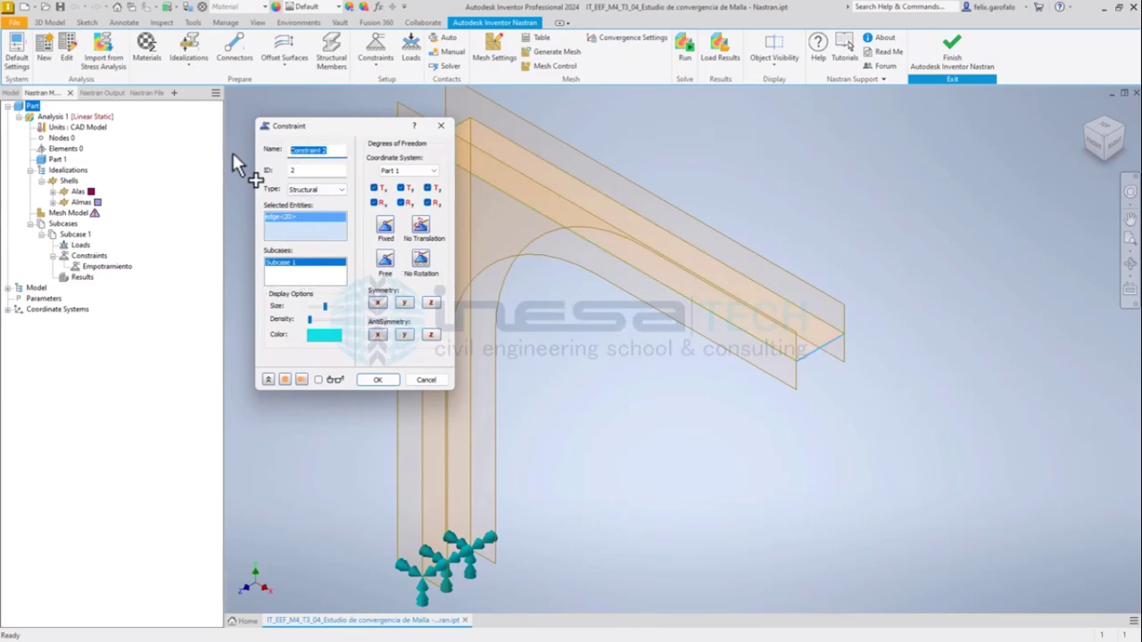
{"action": "type", "text": "Restricción d"}
{"action": "type", "text": "e C"}
{"action": "type", "text": "arga"}
- Release the three rotations in Restricción de carga, leaving only the translations fixed, and create the constraint
{"action": "left_click", "coordinate": [374, 203]}
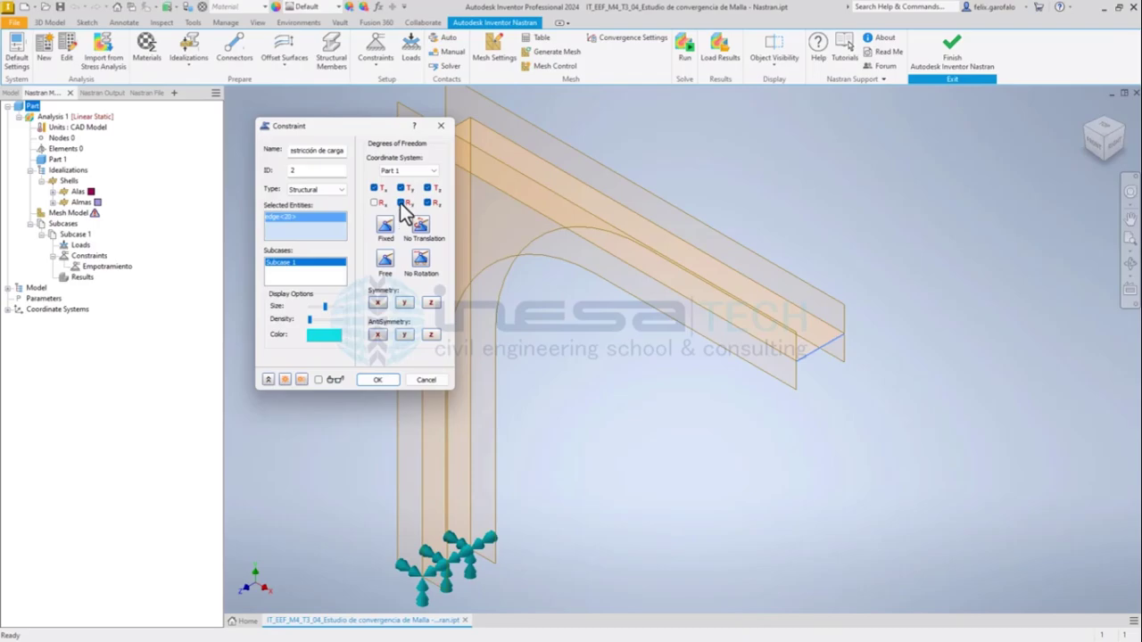
{"action": "left_click", "coordinate": [400, 202]}
{"action": "left_click", "coordinate": [428, 203]}
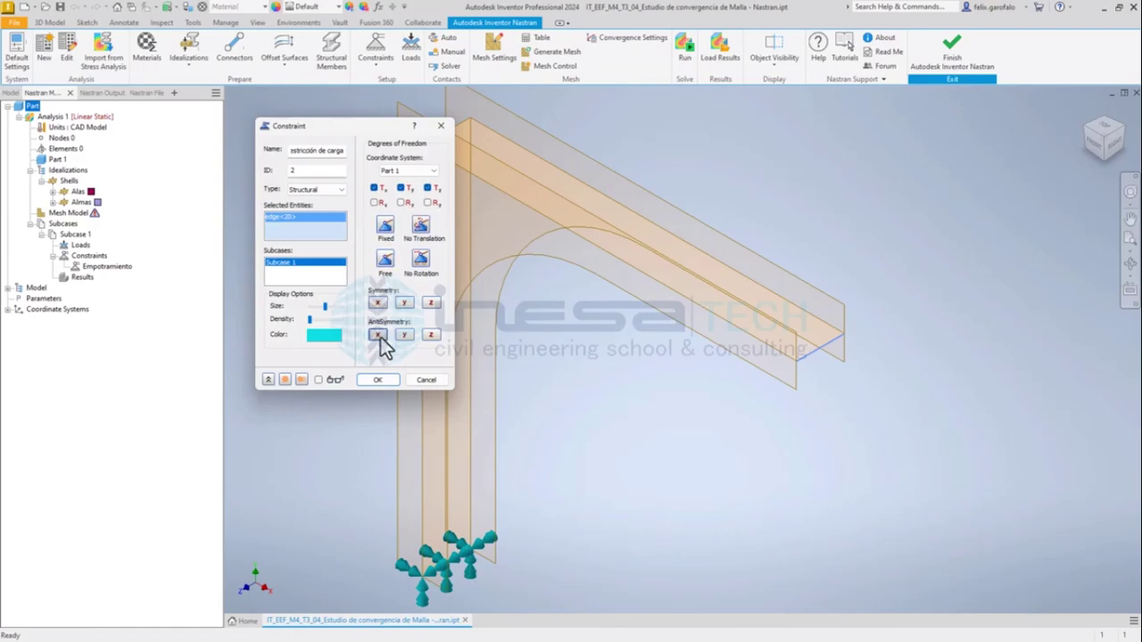
{"action": "left_click", "coordinate": [383, 381]}
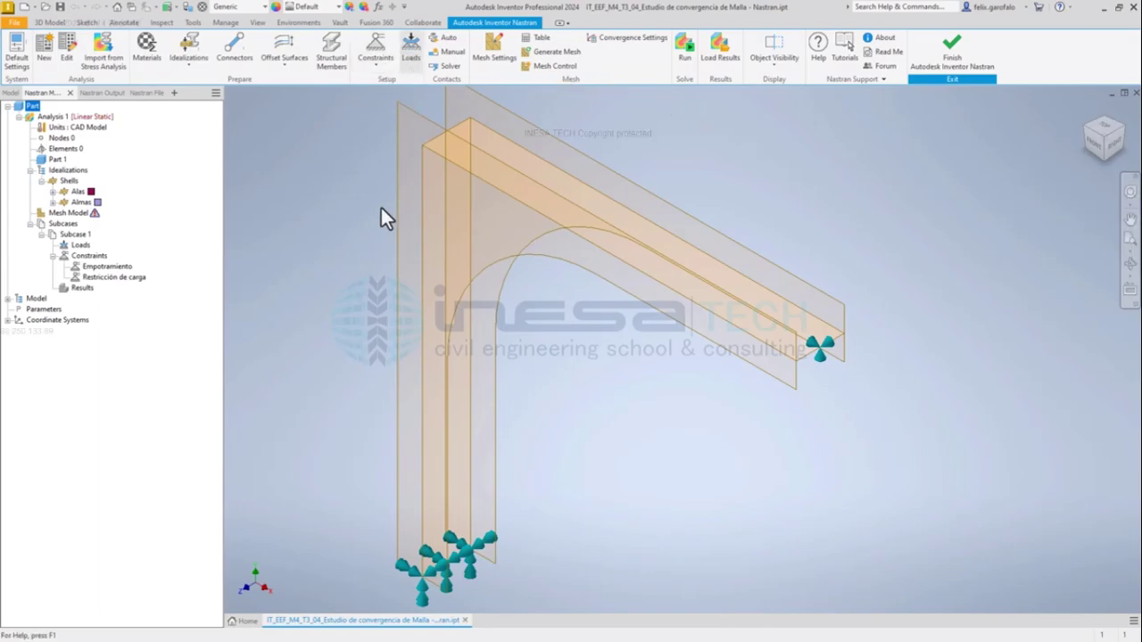
- Start an Enforced Motion load of subtype Displacement and name it -10 mm (Y)
{"action": "left_click", "coordinate": [320, 188]}
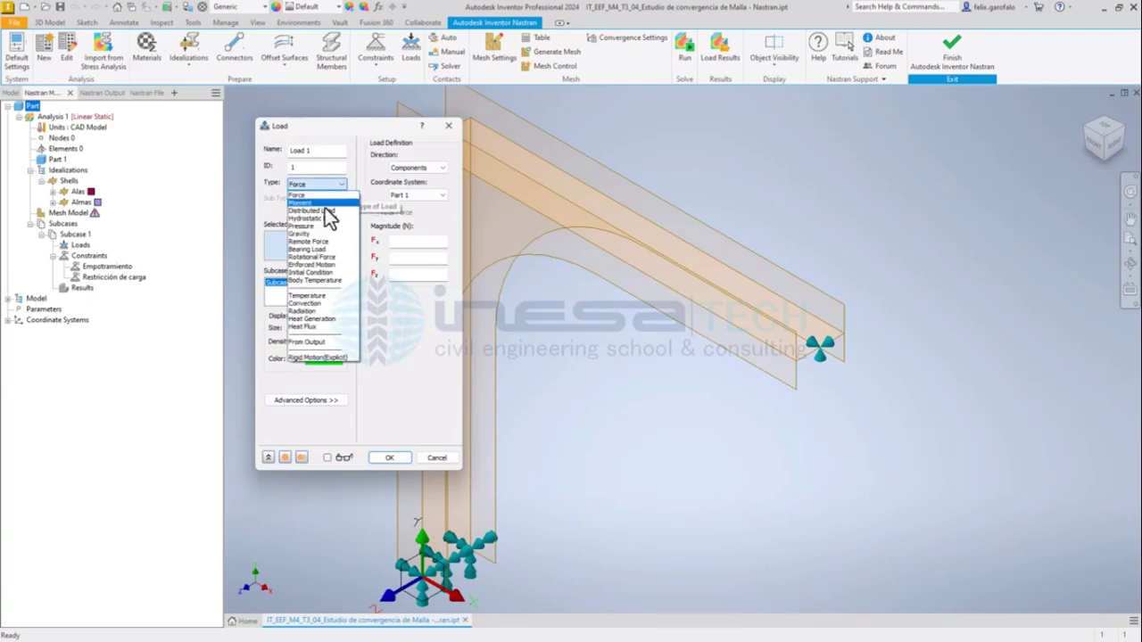
{"action": "left_click", "coordinate": [337, 266]}
{"action": "left_click_drag", "start_coordinate": [332, 150], "coordinate": [216, 139]}
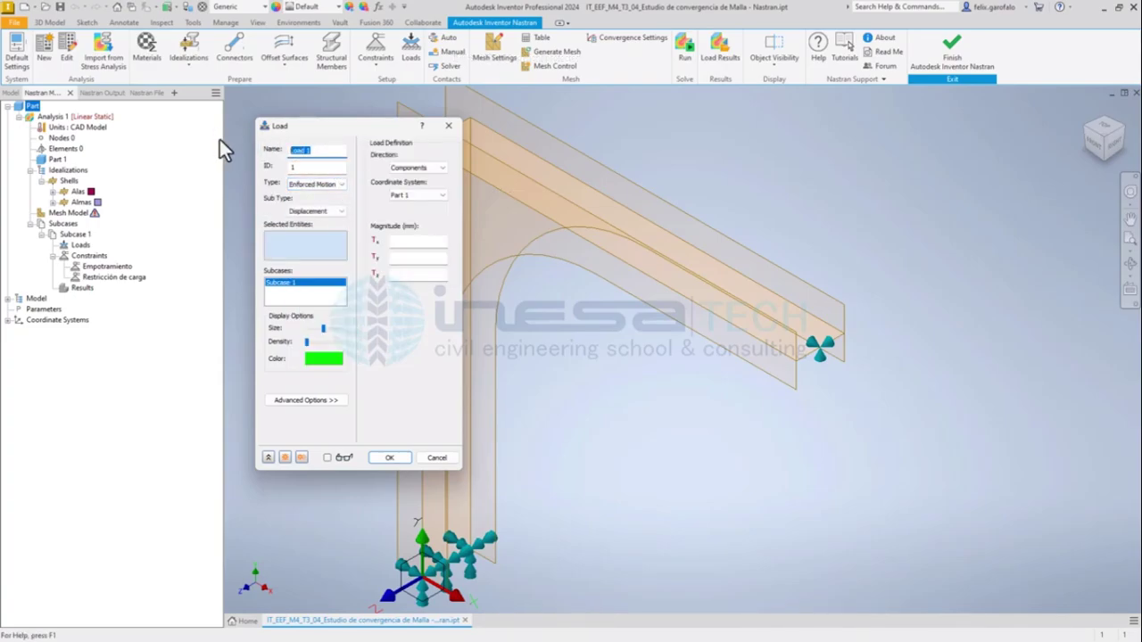
{"action": "type", "text": "-10 mm (Y)"}
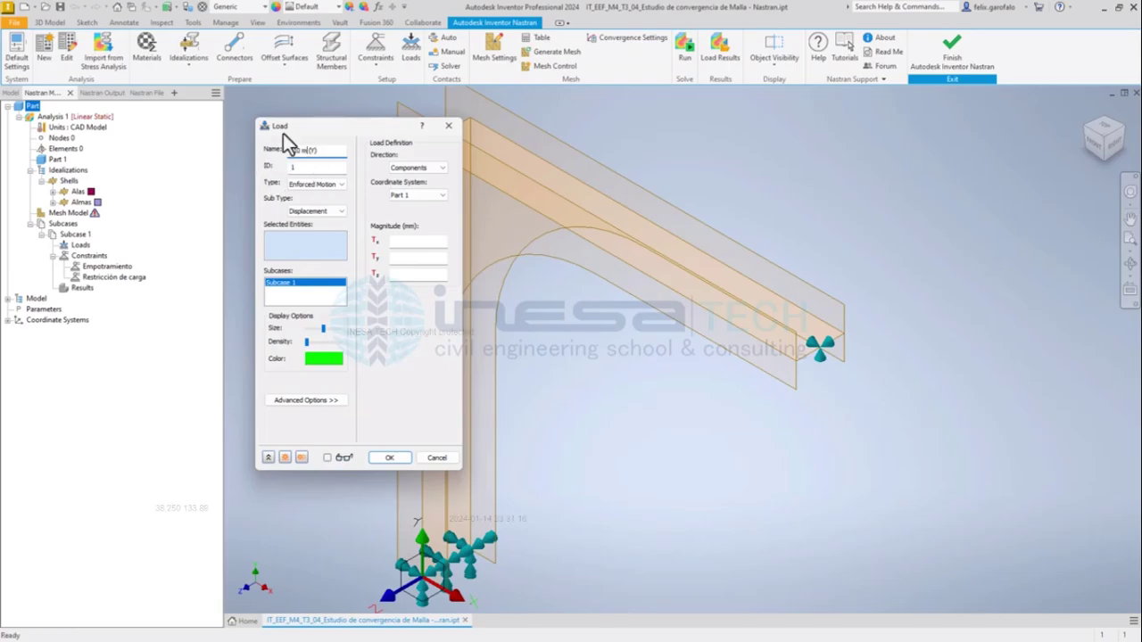
- Set the load's Ty displacement to -10 mm, assign it to the web edge at the beam's free end, and create it
{"action": "left_click", "coordinate": [414, 259]}
{"action": "type", "text": "-10"}
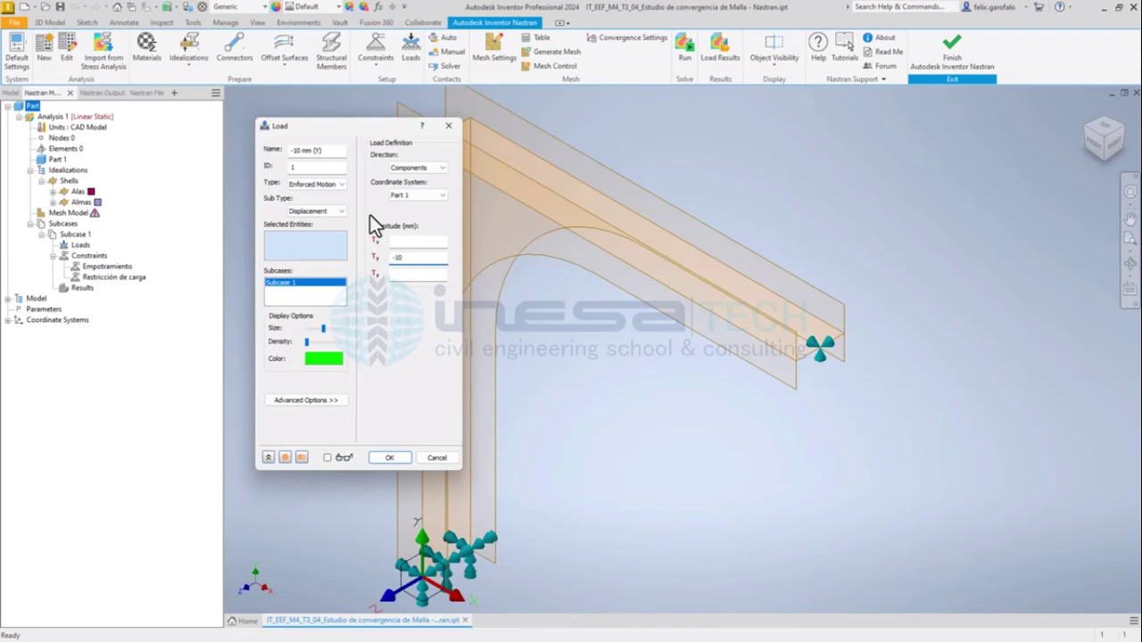
{"action": "left_click", "coordinate": [807, 368]}
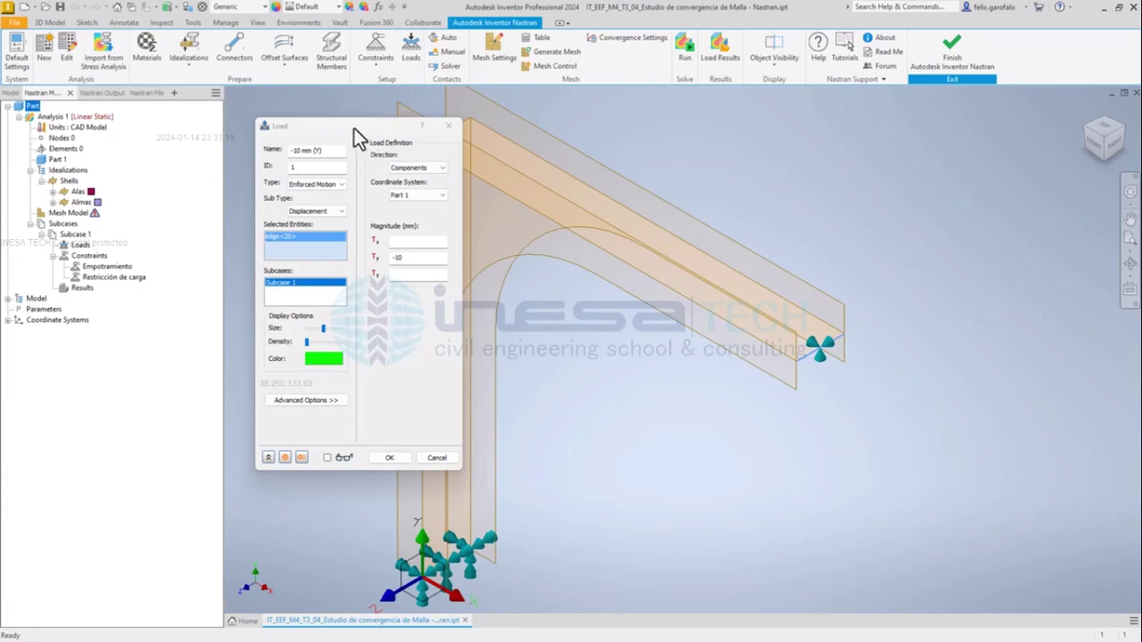
{"action": "left_click_drag", "start_coordinate": [354, 128], "coordinate": [334, 113]}
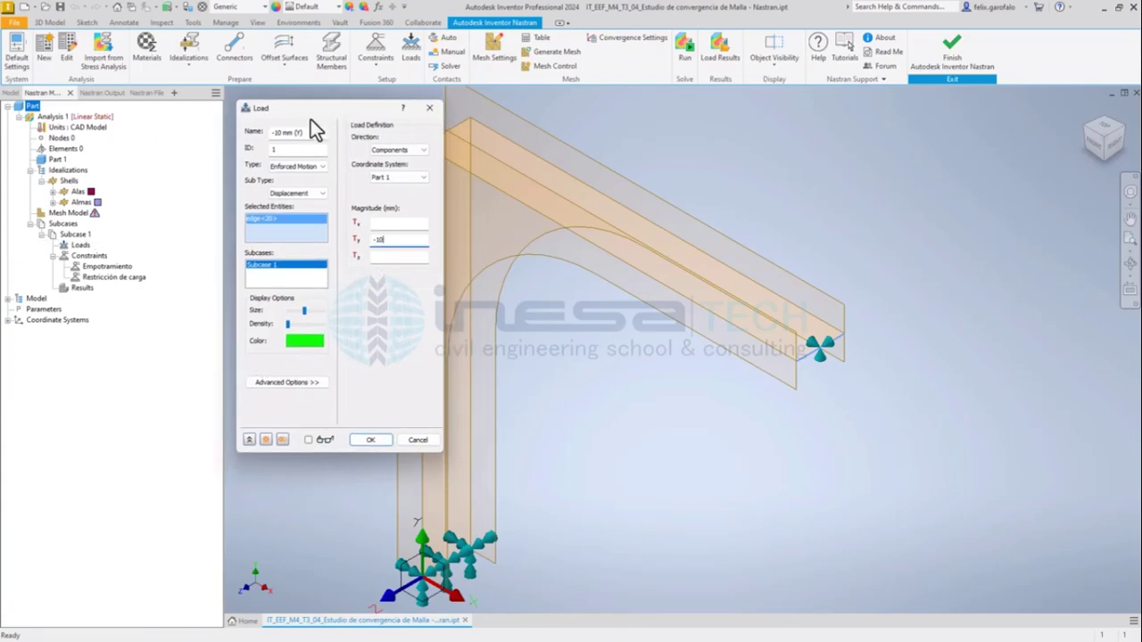
{"action": "left_click", "coordinate": [285, 165]}
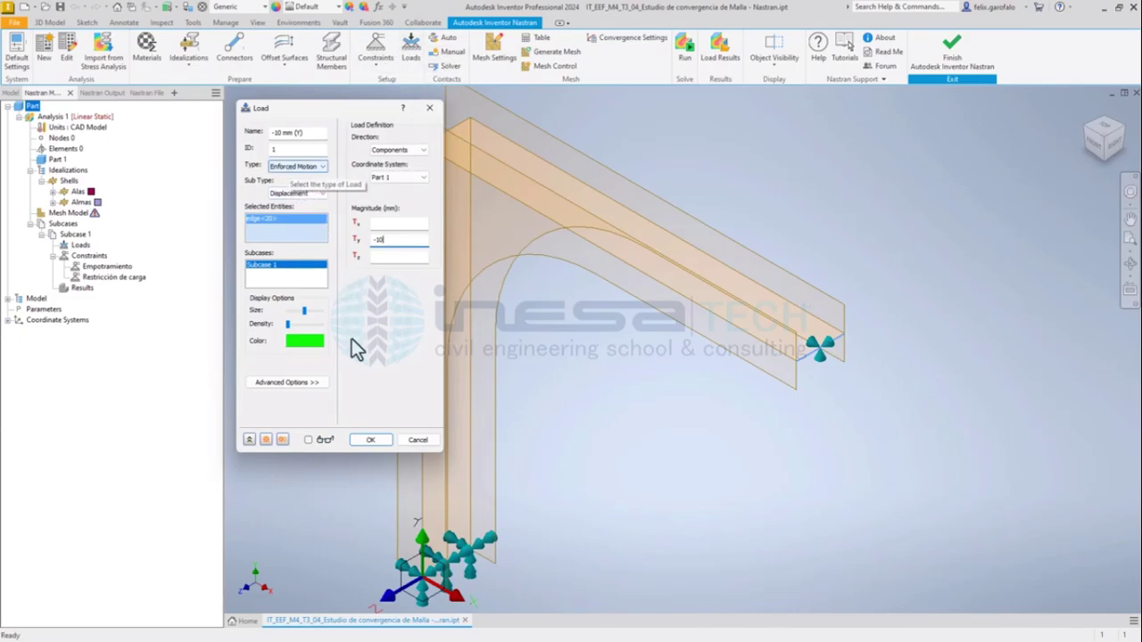
{"action": "left_click", "coordinate": [368, 440]}
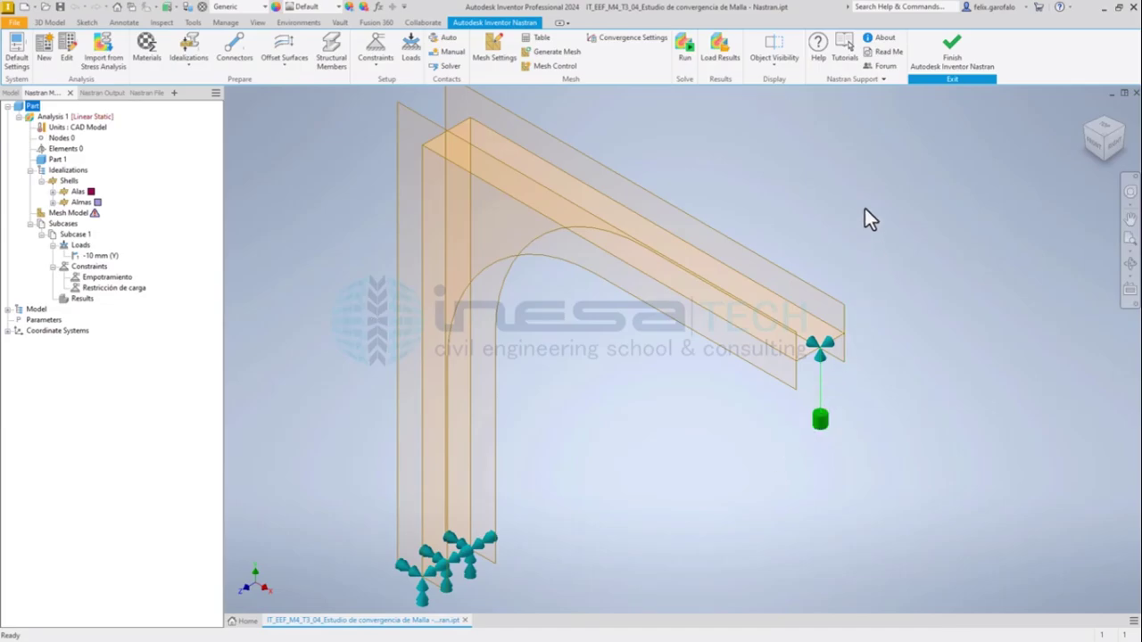
- Set the mesh element order to Linear, enable Continuous Meshing, and generate the mesh with the default 212.894 mm element size
{"action": "scroll", "coordinate": [702, 382], "scroll_direction": "down", "scroll_amount": 2}
{"action": "middle_click_drag", "start_coordinate": [678, 373], "coordinate": [680, 331]}
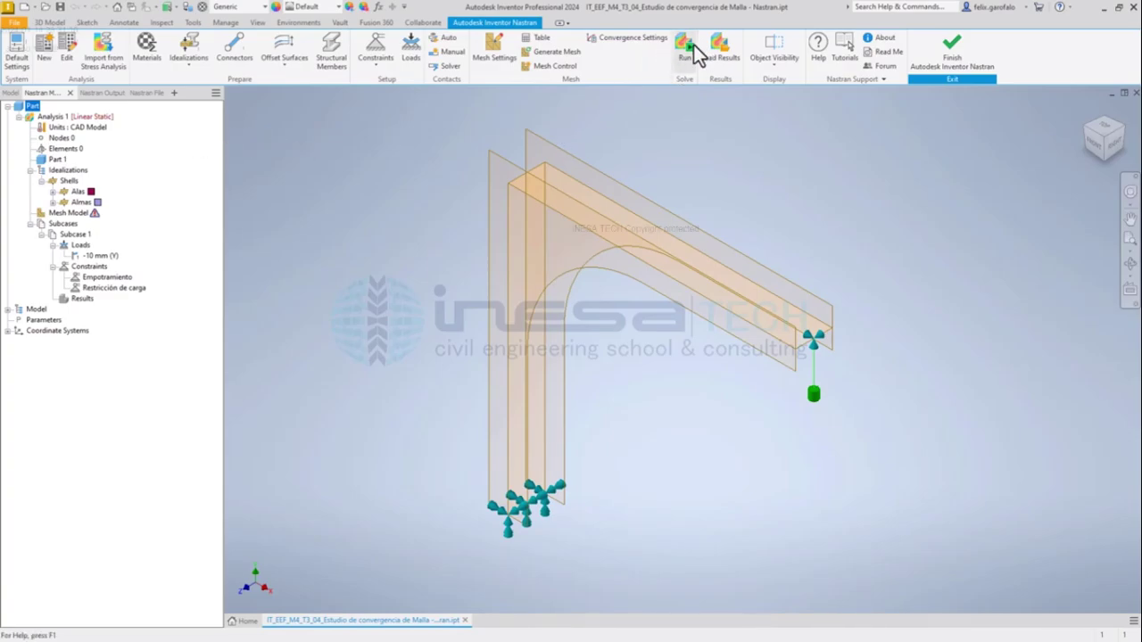
{"action": "left_click", "coordinate": [505, 60]}
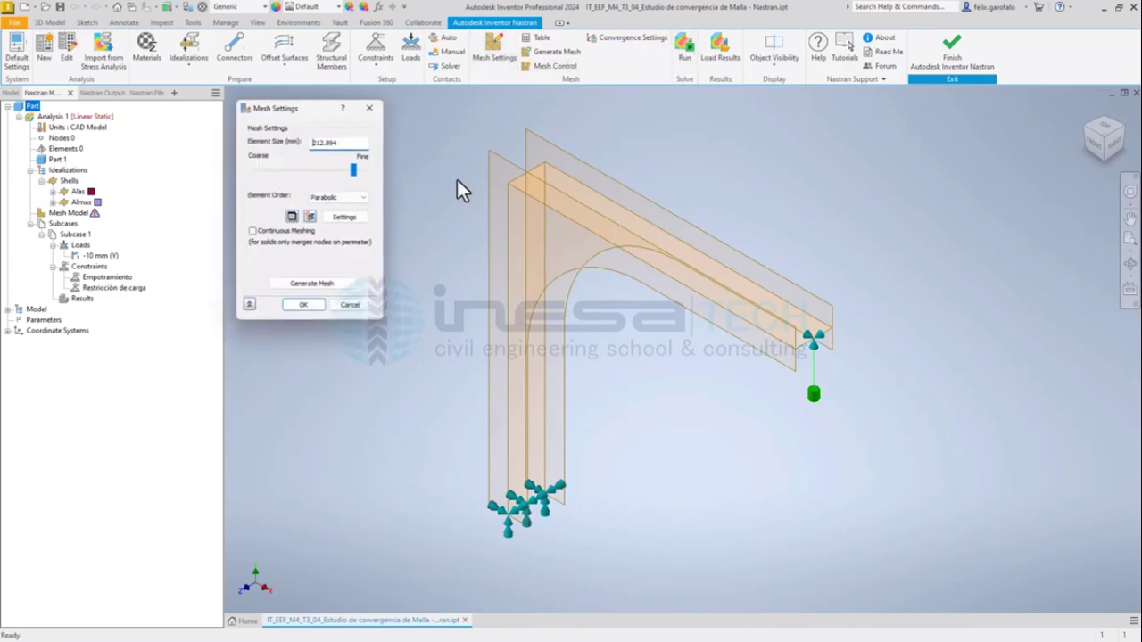
{"action": "left_click", "coordinate": [321, 197]}
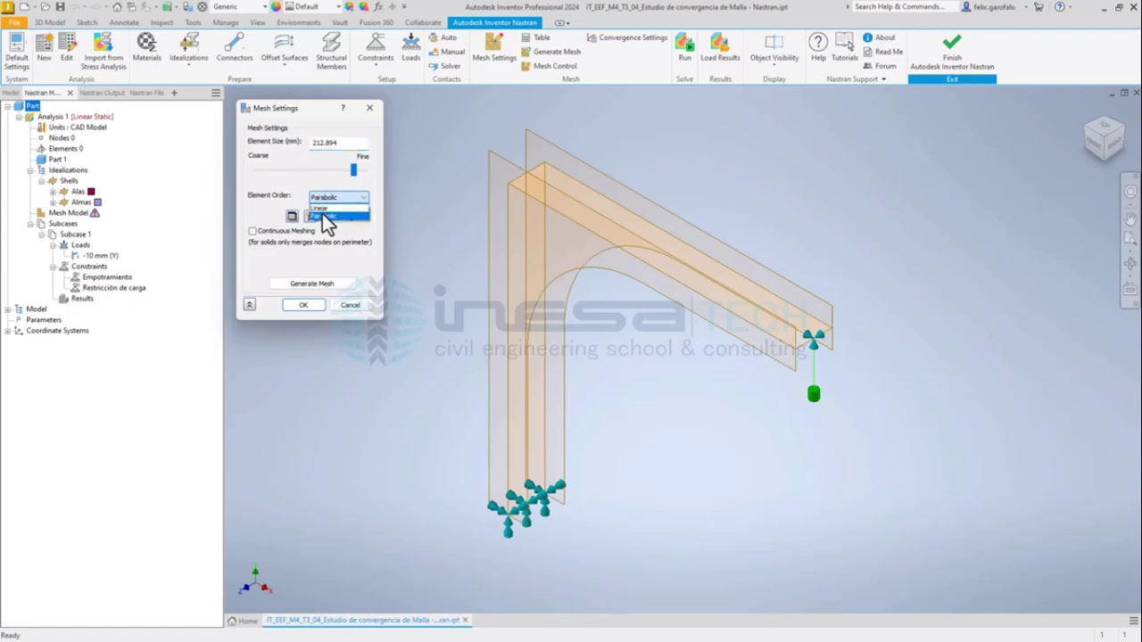
{"action": "left_click", "coordinate": [322, 210]}
{"action": "left_click", "coordinate": [283, 231]}
{"action": "left_click", "coordinate": [295, 283]}
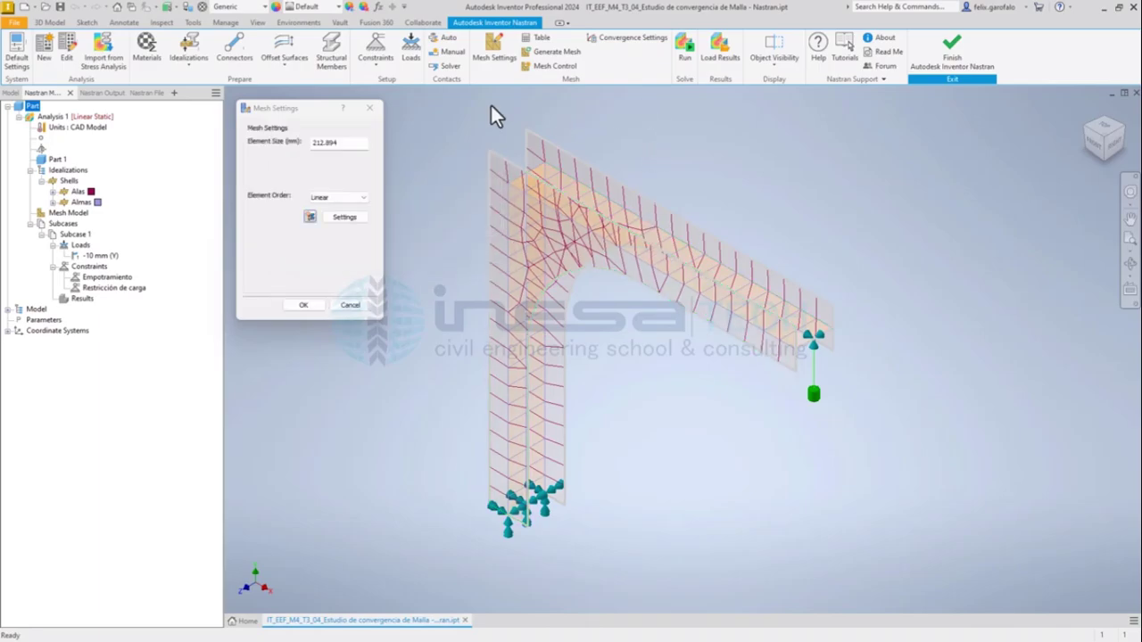
{"action": "left_click", "coordinate": [304, 305]}
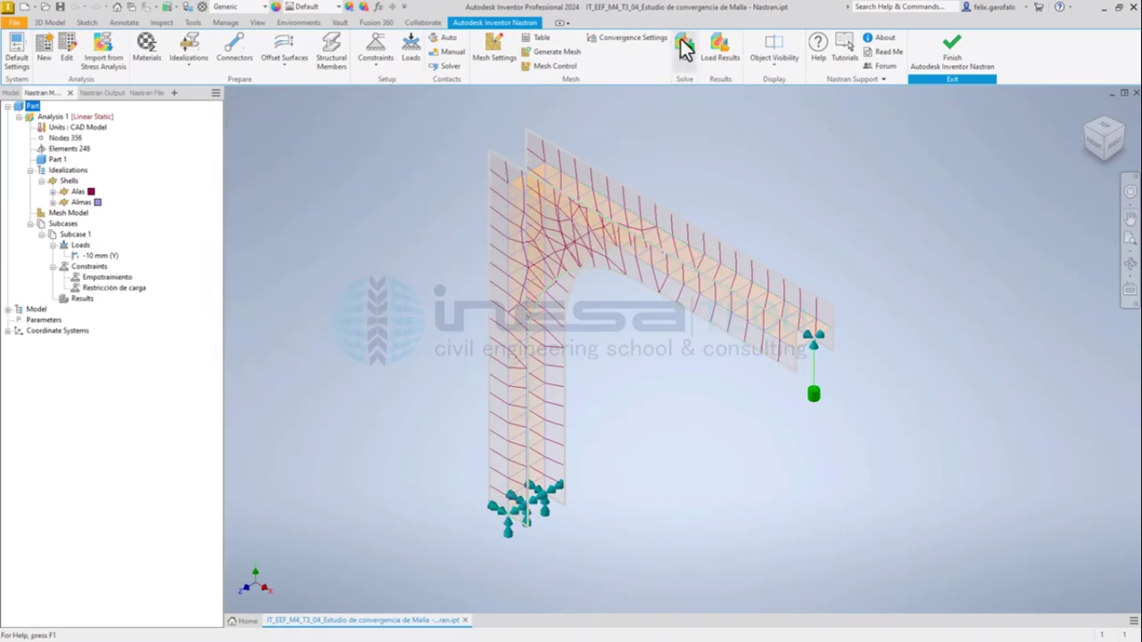
- Run the linear static analysis of the meshed frame and acknowledge its completion
{"action": "left_click", "coordinate": [684, 52]}
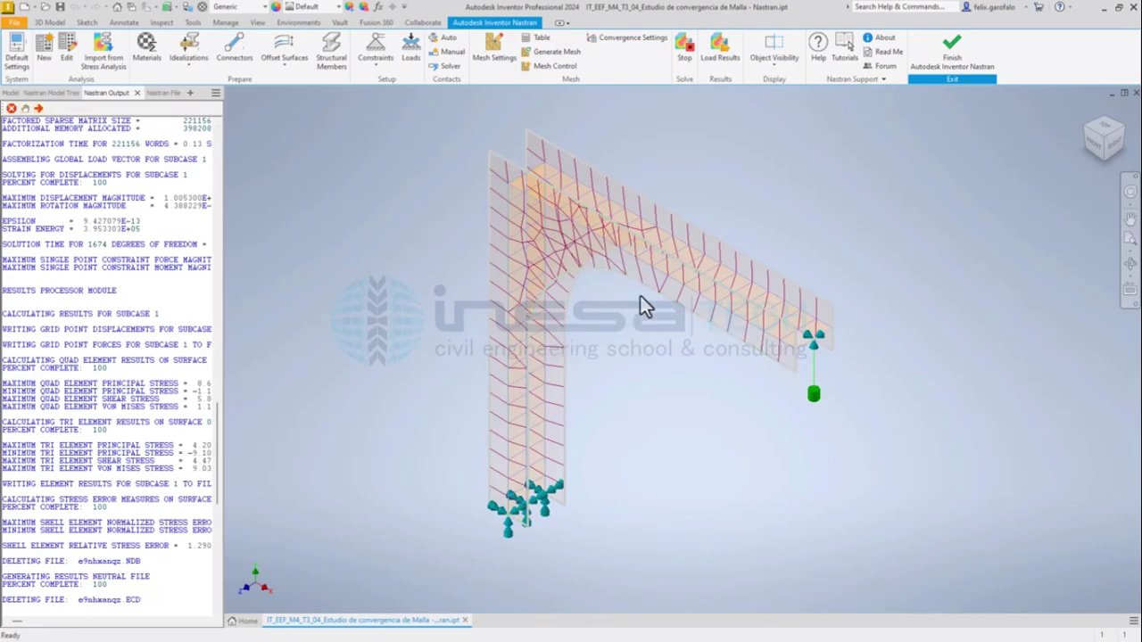
{"action": "middle_click_drag", "start_coordinate": [636, 312], "coordinate": [637, 311]}
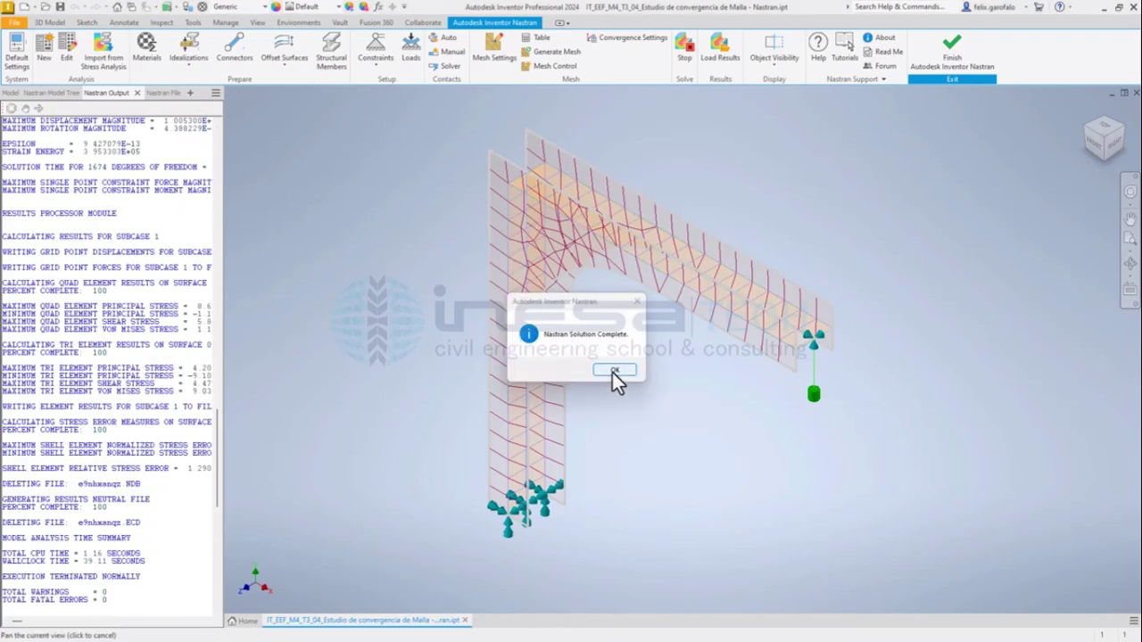
{"action": "left_click", "coordinate": [612, 369]}
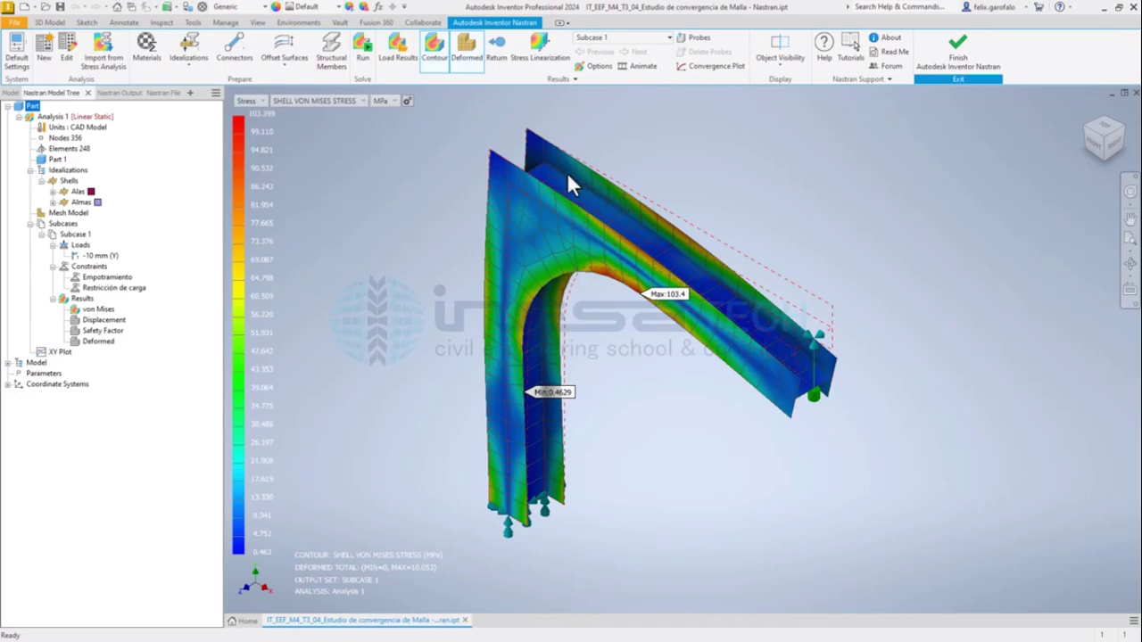
- Inspect the von Mises contour, then switch the result plot to displacement along the Y-axis
{"action": "mouse_move", "coordinate": [884, 425]}
{"action": "middle_mouse_down", "text": "shift"}
{"action": "mouse_move", "coordinate": [862, 387]}
{"action": "mouse_move", "coordinate": [770, 377]}
{"action": "mouse_move", "coordinate": [729, 401]}
{"action": "mouse_move", "coordinate": [859, 382]}
{"action": "mouse_move", "coordinate": [935, 401]}
{"action": "mouse_move", "coordinate": [890, 419]}
{"action": "mouse_move", "coordinate": [909, 446]}
{"action": "mouse_move", "coordinate": [923, 416]}
{"action": "mouse_move", "coordinate": [900, 418]}
{"action": "mouse_move", "coordinate": [896, 406]}
{"action": "middle_mouse_up", "text": "shift"}
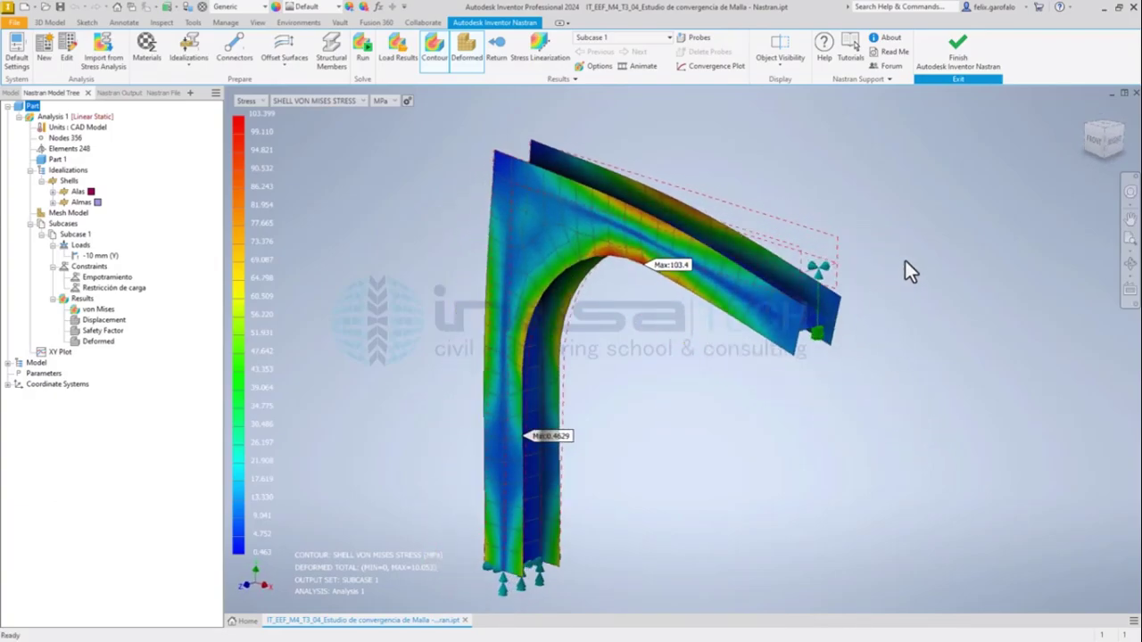
{"action": "left_click", "coordinate": [248, 100]}
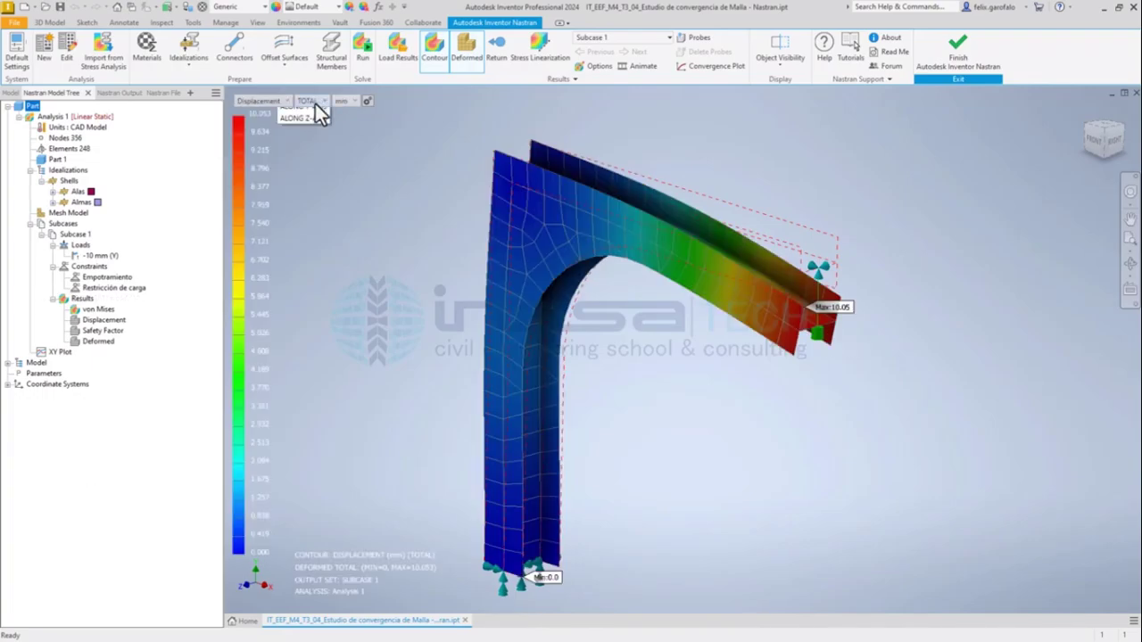
{"action": "left_click", "coordinate": [315, 103]}
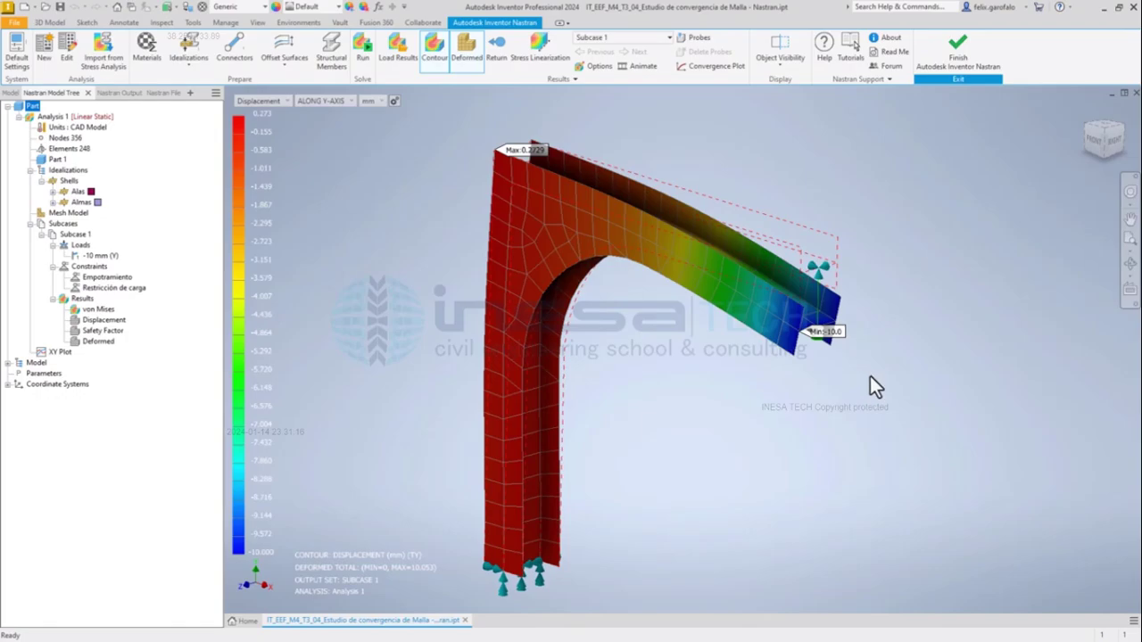
{"action": "middle_click_drag", "start_coordinate": [886, 374], "coordinate": [884, 372], "text": "shift"}
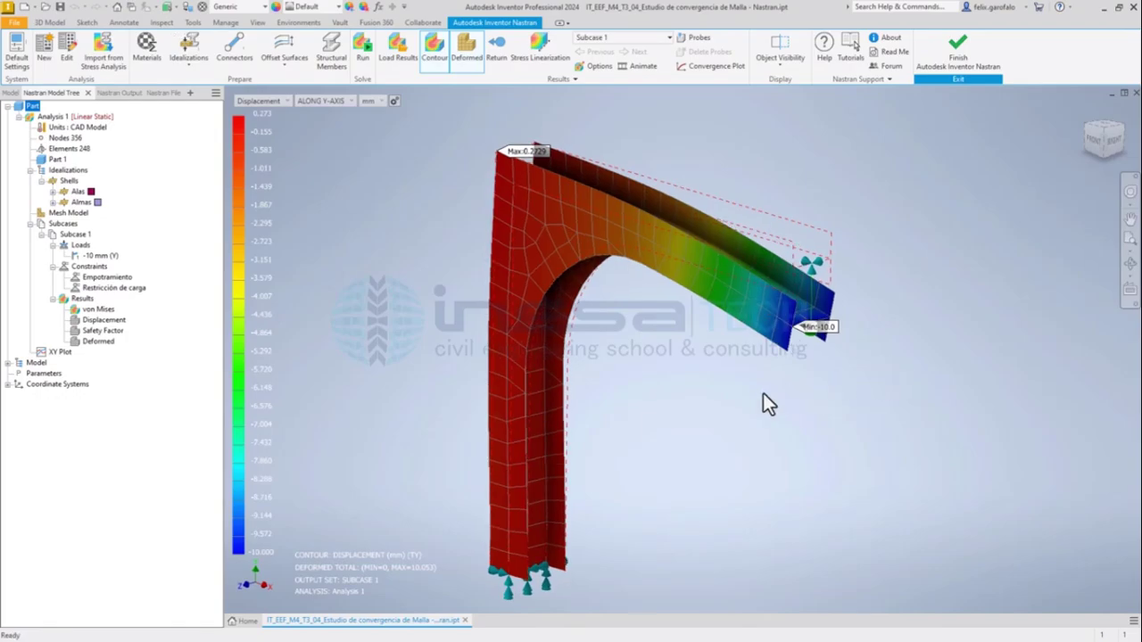
{"action": "middle_click_drag", "start_coordinate": [763, 392], "coordinate": [775, 363]}
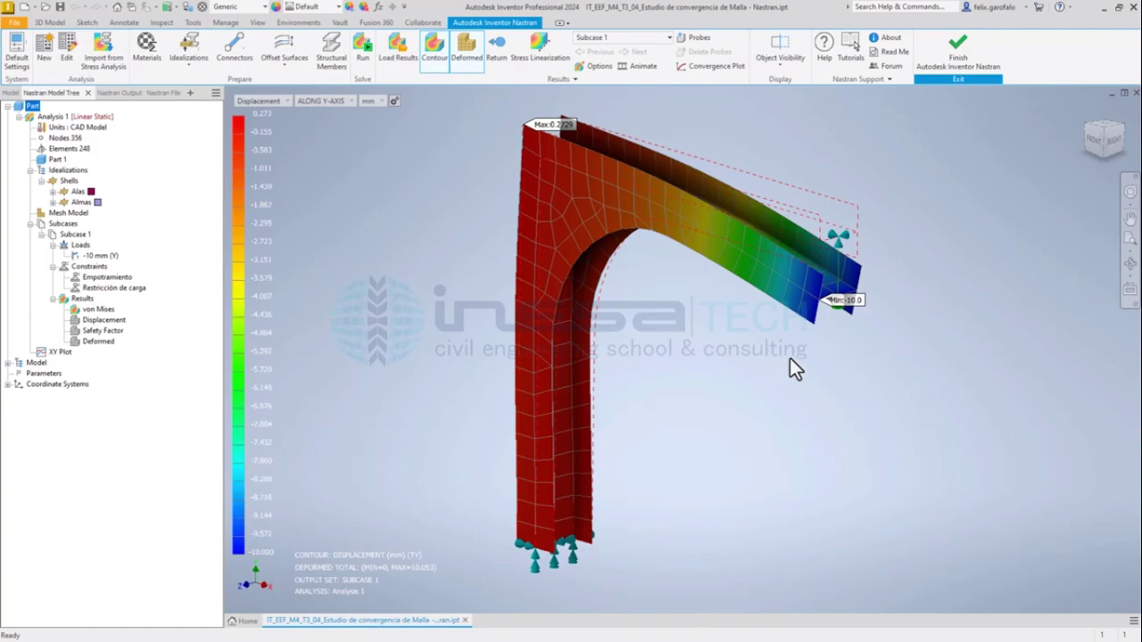
- Leave the result plot to return to the mesh model and review the Convergence Settings options
{"action": "left_click", "coordinate": [496, 52]}
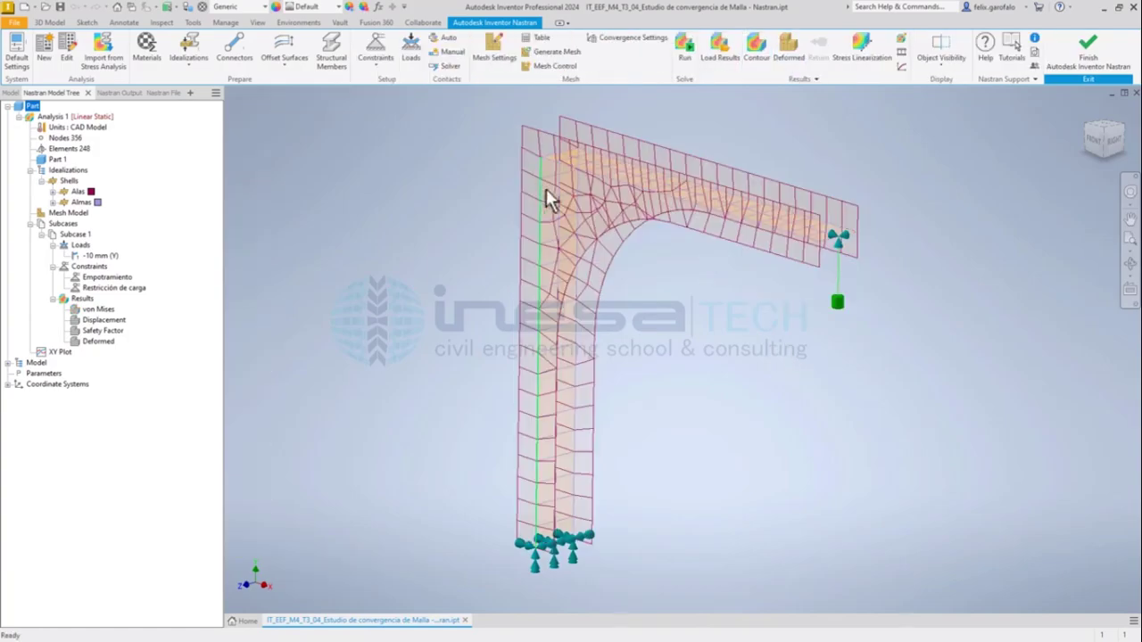
{"action": "left_click", "coordinate": [621, 45]}
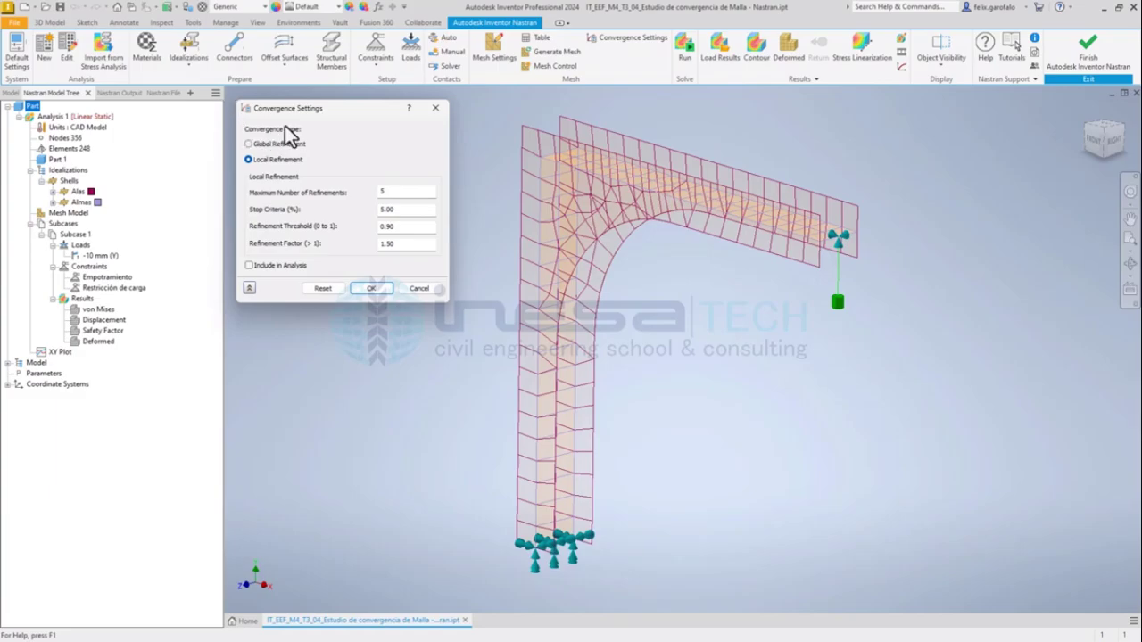
{"action": "left_click", "coordinate": [441, 112]}
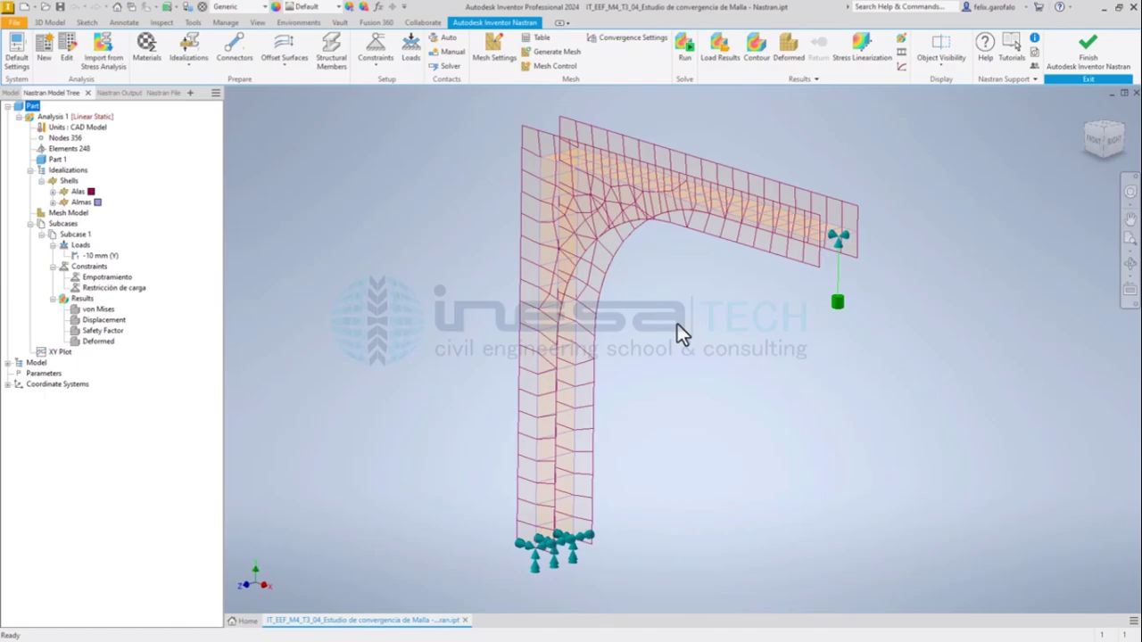
- Activate Query Display for the mesh elements
{"action": "right_click", "coordinate": [69, 150]}
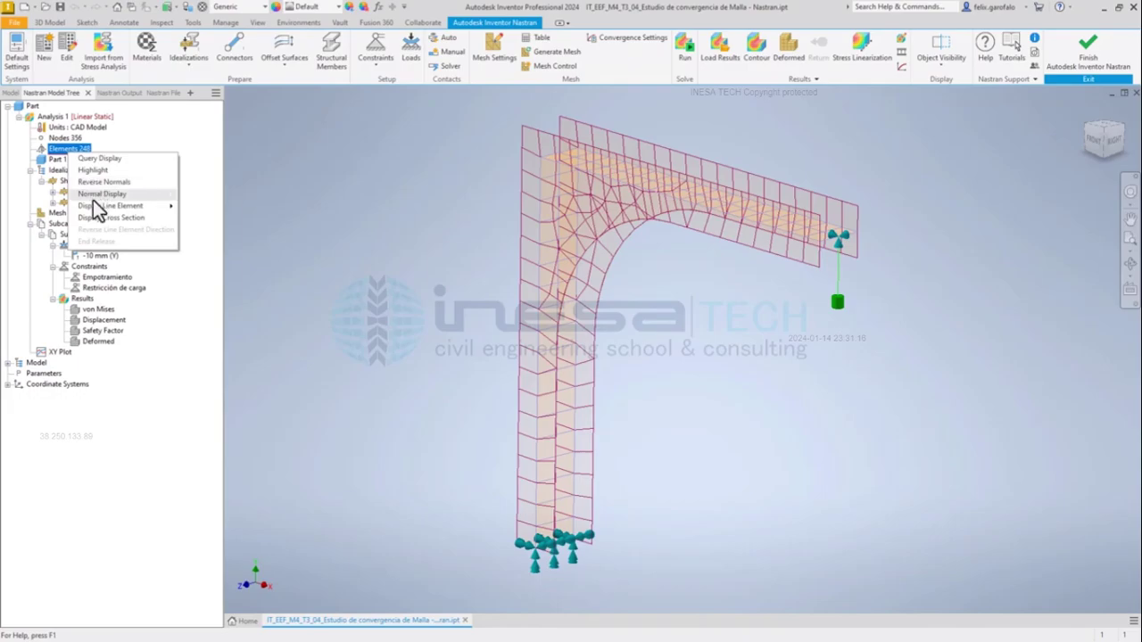
{"action": "mouse_move", "coordinate": [93, 200]}
{"action": "left_click", "coordinate": [108, 159]}
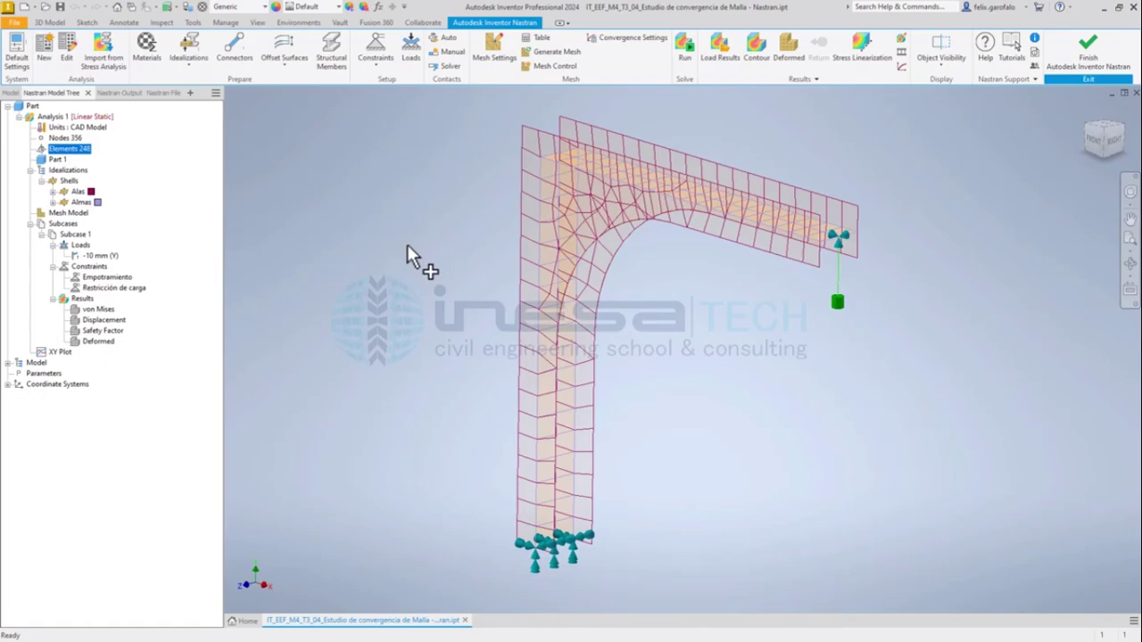
- Rename the existing analysis to Pandeo Lineal and change its type to Linear Buckling
{"action": "mouse_move", "coordinate": [546, 187]}
{"action": "right_click", "coordinate": [57, 118]}
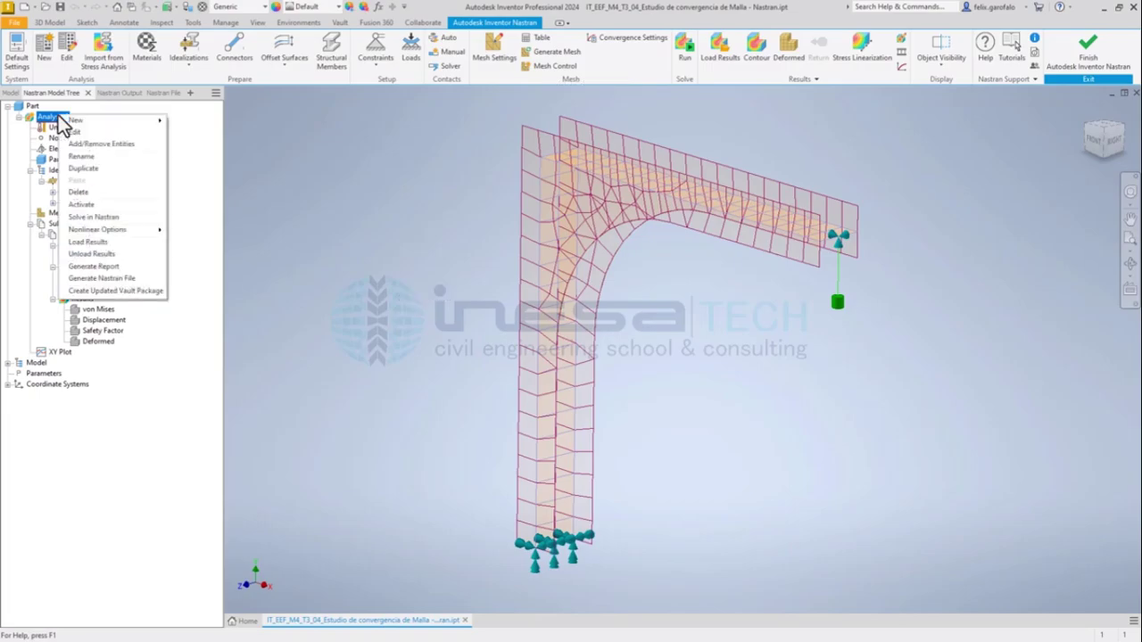
{"action": "left_click", "coordinate": [77, 132]}
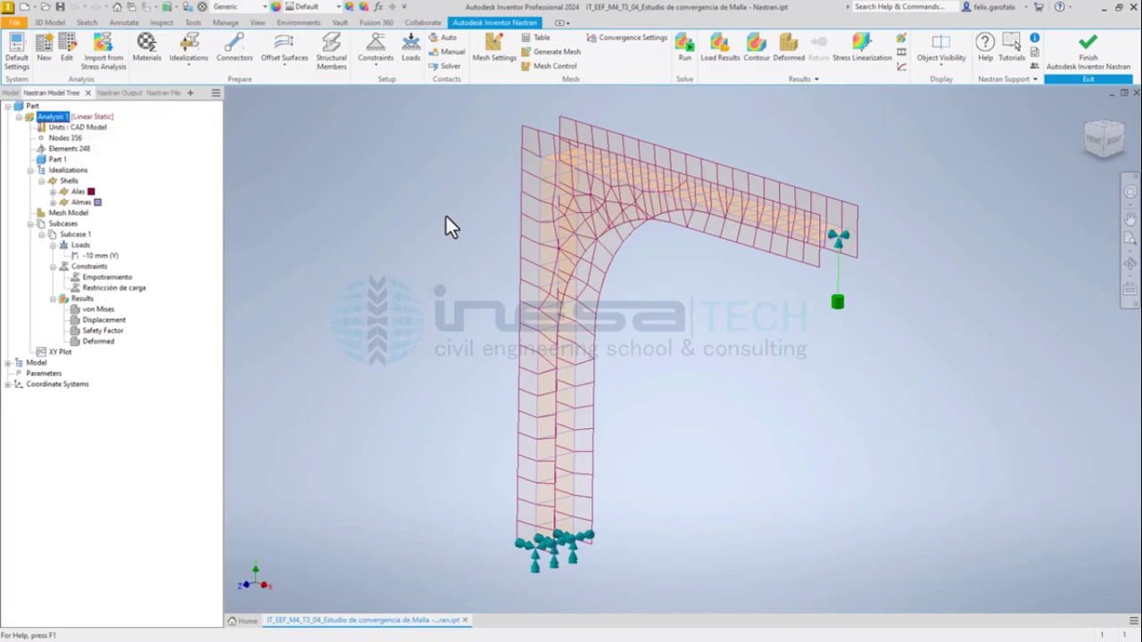
{"action": "left_click_drag", "start_coordinate": [1026, 81], "coordinate": [248, 176]}
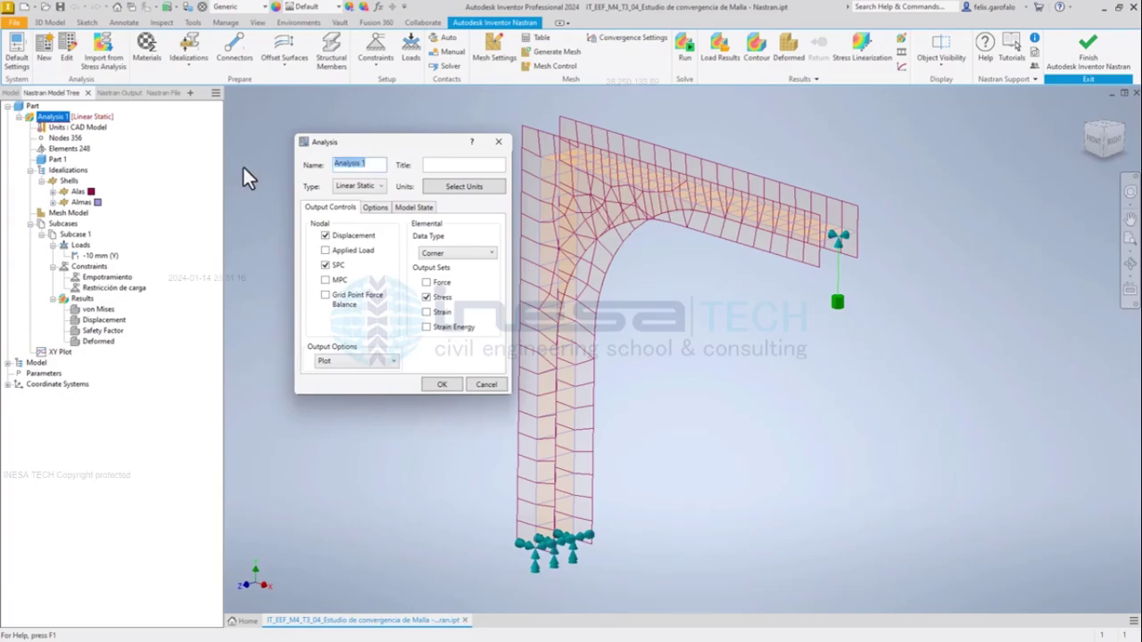
{"action": "type", "text": "Pandeo Lineal"}
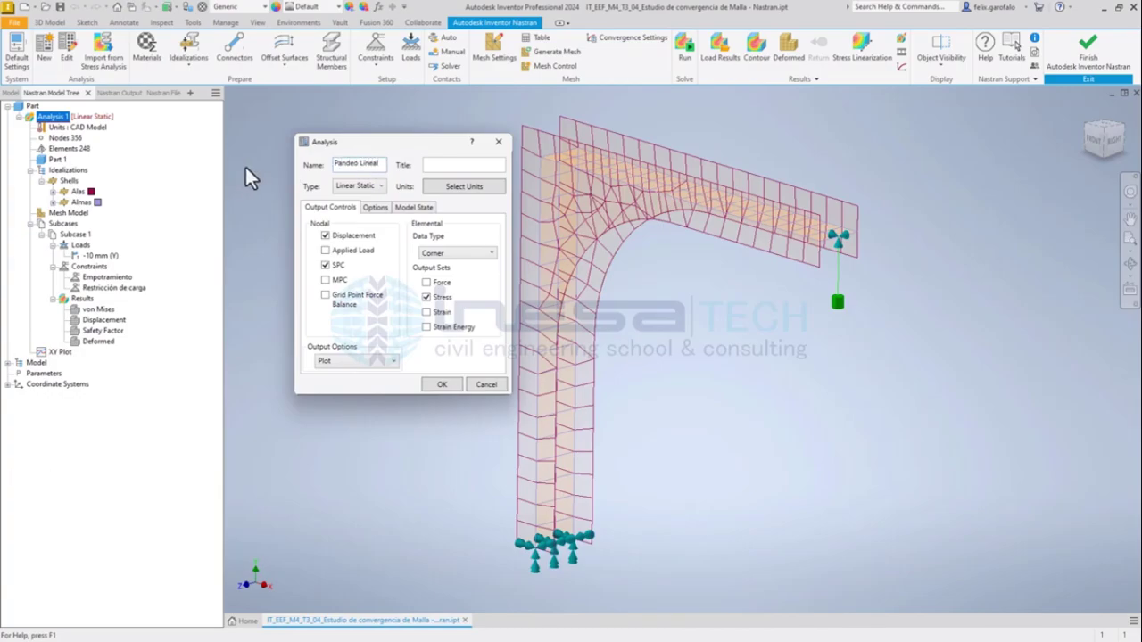
{"action": "left_click", "coordinate": [336, 187]}
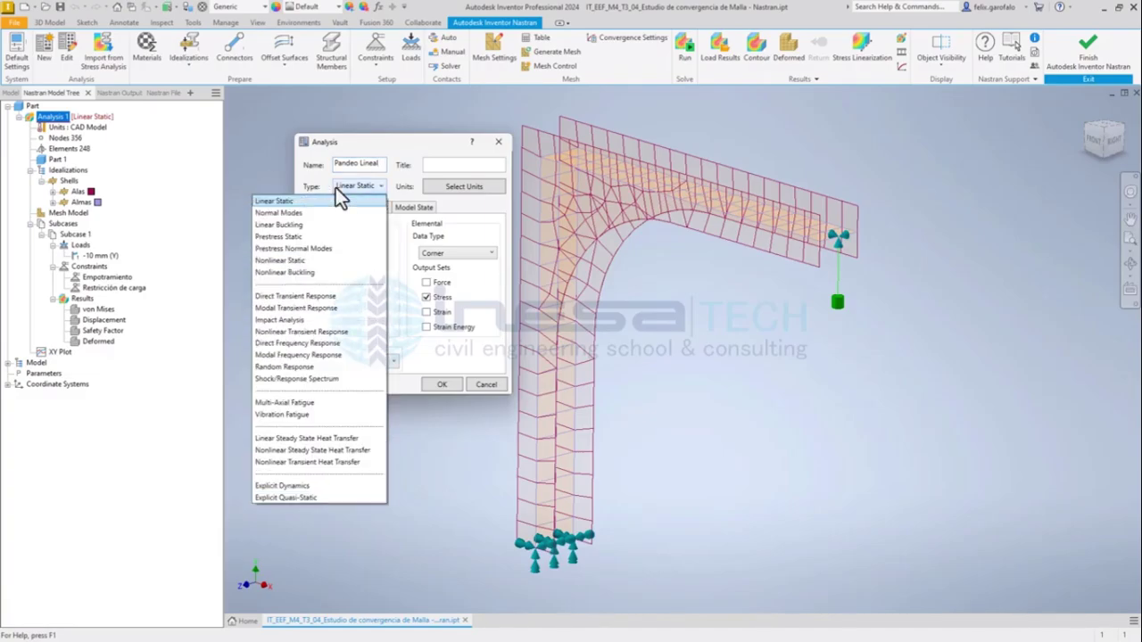
{"action": "left_click", "coordinate": [292, 225]}
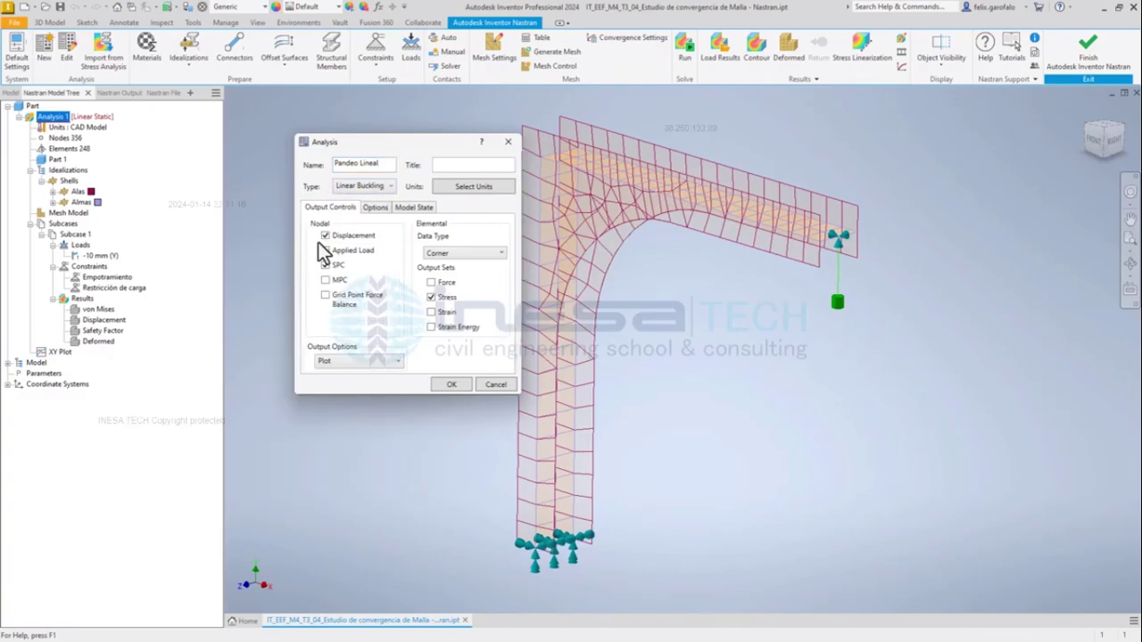
- Enable the Applied Load, MPC and Grid Point Force Balance nodal outputs as well and apply the analysis settings
{"action": "left_click", "coordinate": [325, 250]}
{"action": "left_click", "coordinate": [325, 265]}
{"action": "left_click", "coordinate": [325, 295]}
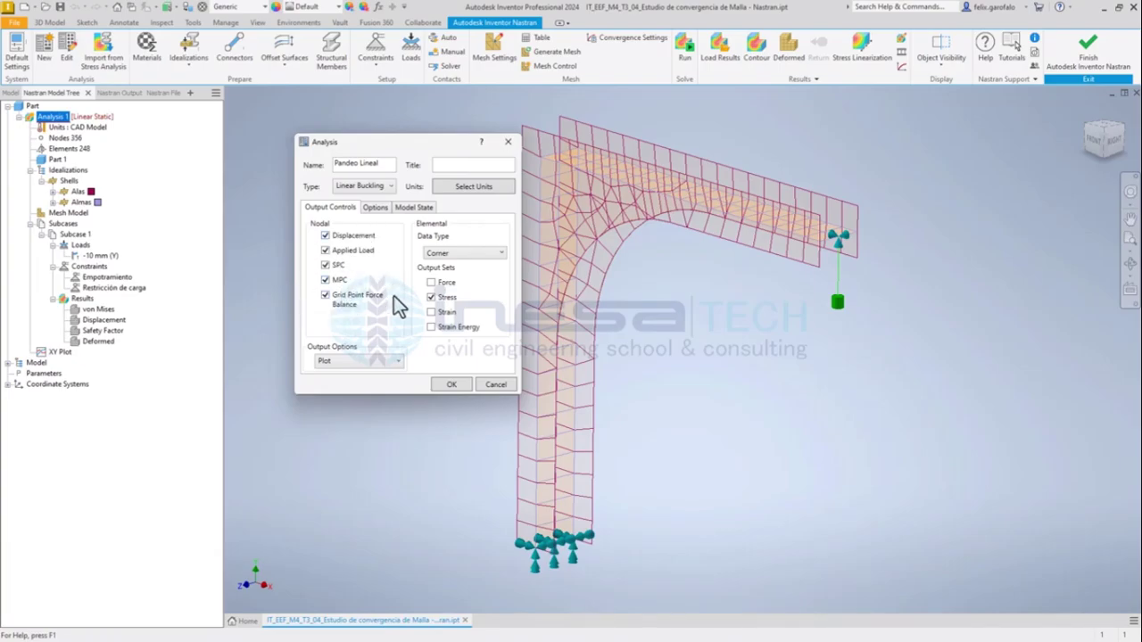
{"action": "left_click", "coordinate": [453, 383]}
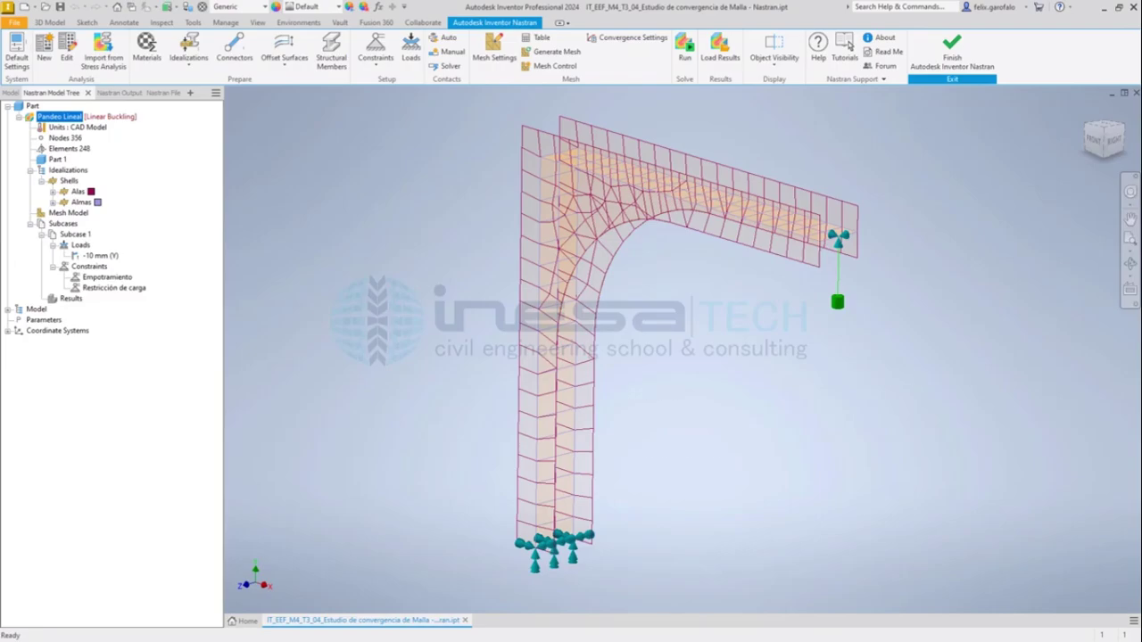
- Switch to the DNV-RP-C208 PDF and compare the densities of the example frame meshes on page 48
{"action": "left_click_drag", "start_coordinate": [0, 11], "coordinate": [7, 5]}
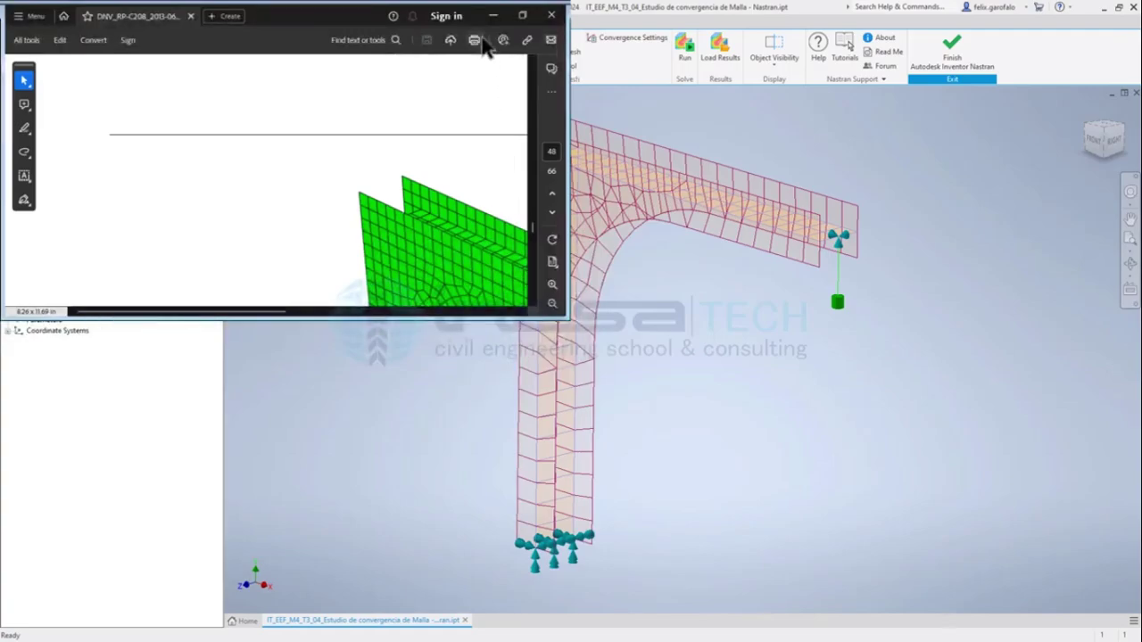
{"action": "left_click", "coordinate": [523, 16]}
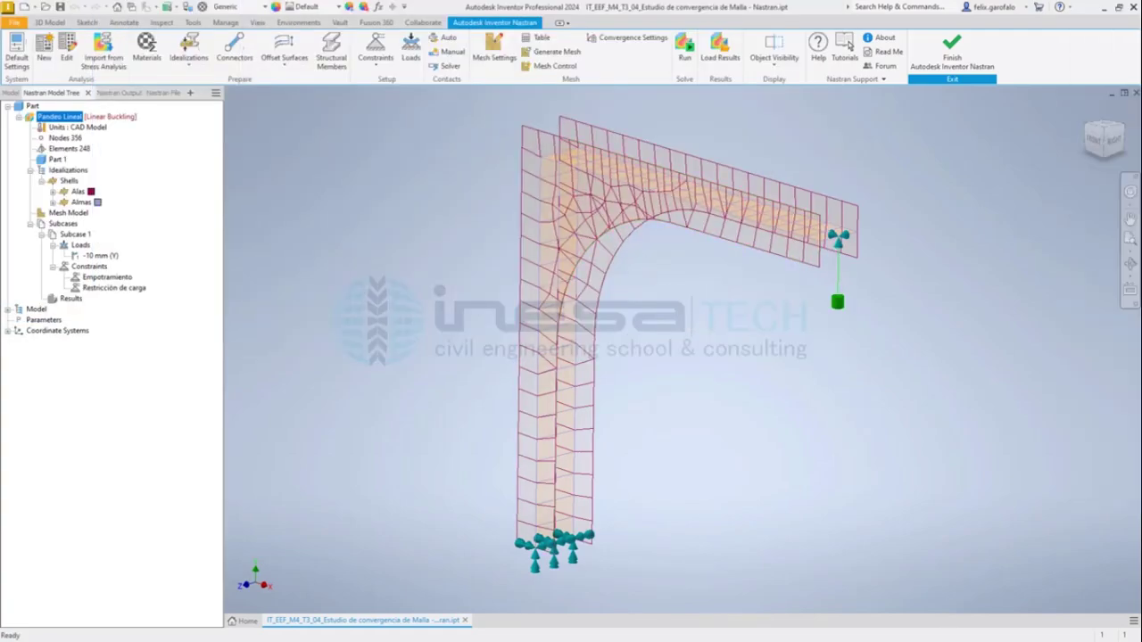
{"action": "left_click_drag", "start_coordinate": [1141, 217], "coordinate": [462, 1]}
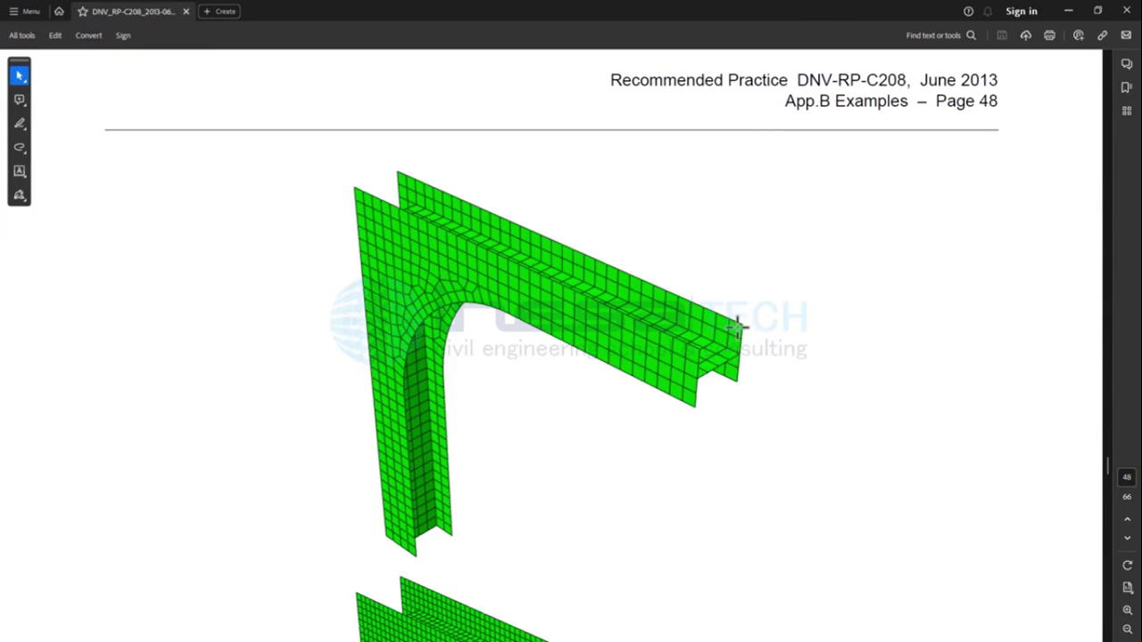
{"action": "scroll", "coordinate": [736, 416], "scroll_direction": "down", "scroll_amount": 3}
{"action": "scroll", "coordinate": [740, 412], "scroll_direction": "down", "scroll_amount": 4}
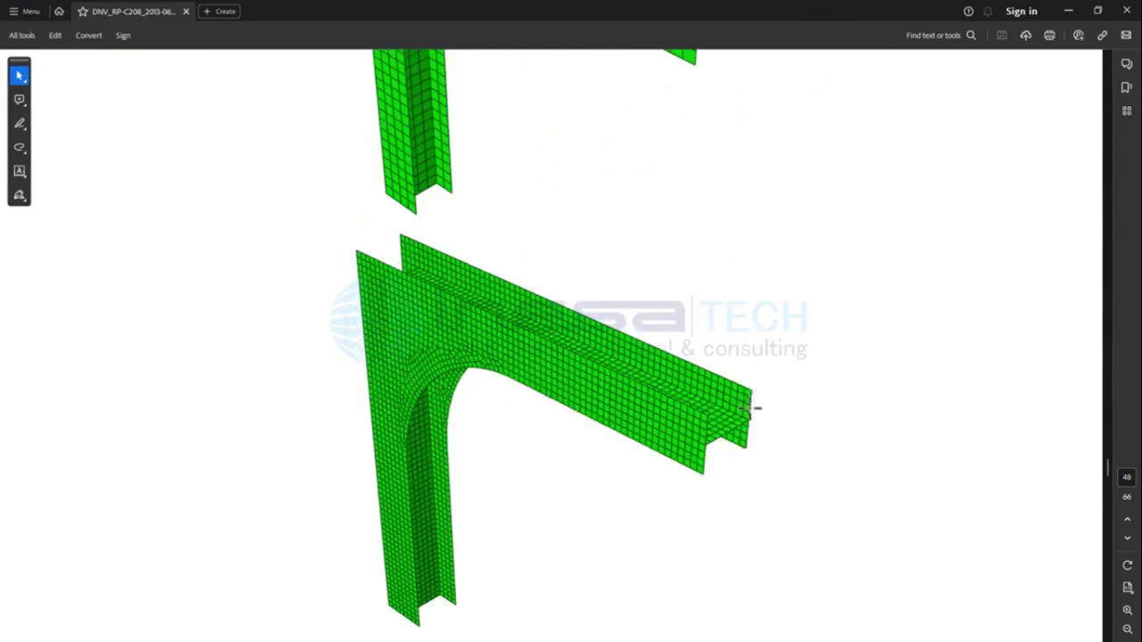
{"action": "scroll", "coordinate": [753, 403], "scroll_direction": "down", "scroll_amount": 7}
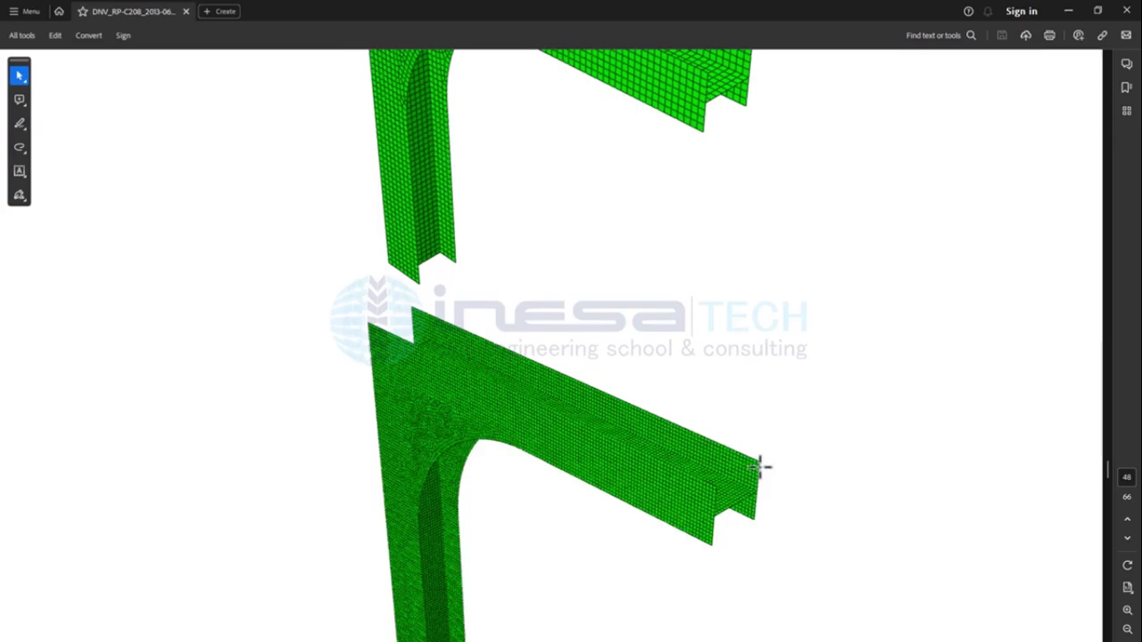
{"action": "scroll", "coordinate": [757, 473], "scroll_direction": "up", "scroll_amount": 2}
{"action": "scroll", "coordinate": [757, 473], "scroll_direction": "up", "scroll_amount": 6}
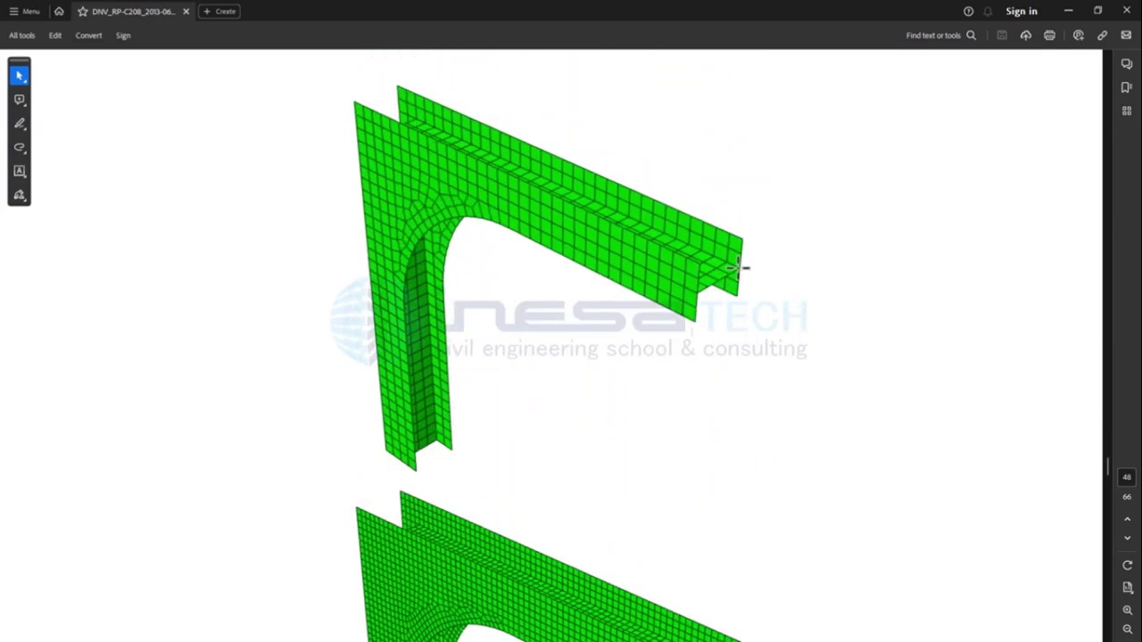
{"action": "scroll", "coordinate": [846, 454], "scroll_direction": "down", "scroll_amount": 15}
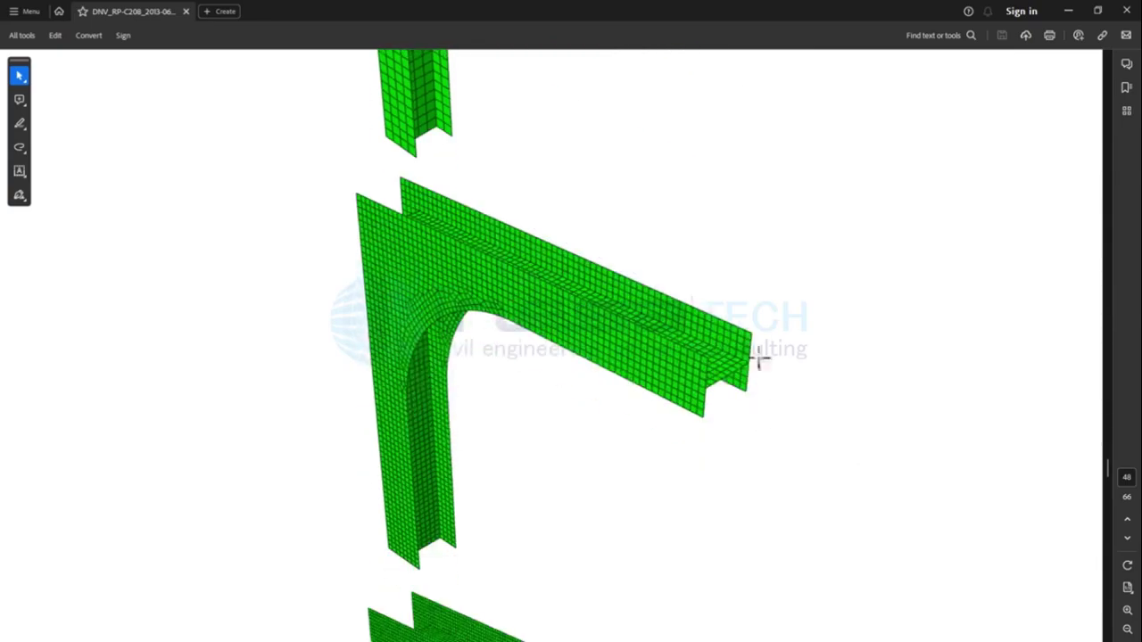
{"action": "scroll", "coordinate": [750, 402], "scroll_direction": "up", "scroll_amount": 5}
{"action": "scroll", "coordinate": [743, 434], "scroll_direction": "down", "scroll_amount": 5}
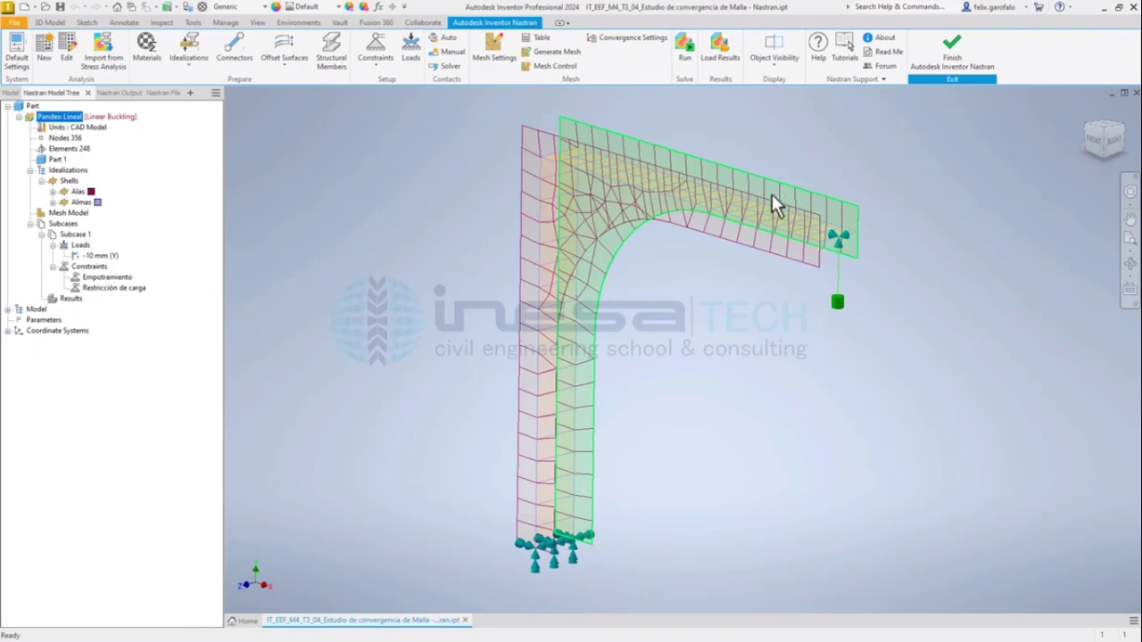
- Regenerate the frame mesh with an element size of 125 mm and Linear element order
{"action": "left_click", "coordinate": [507, 58]}
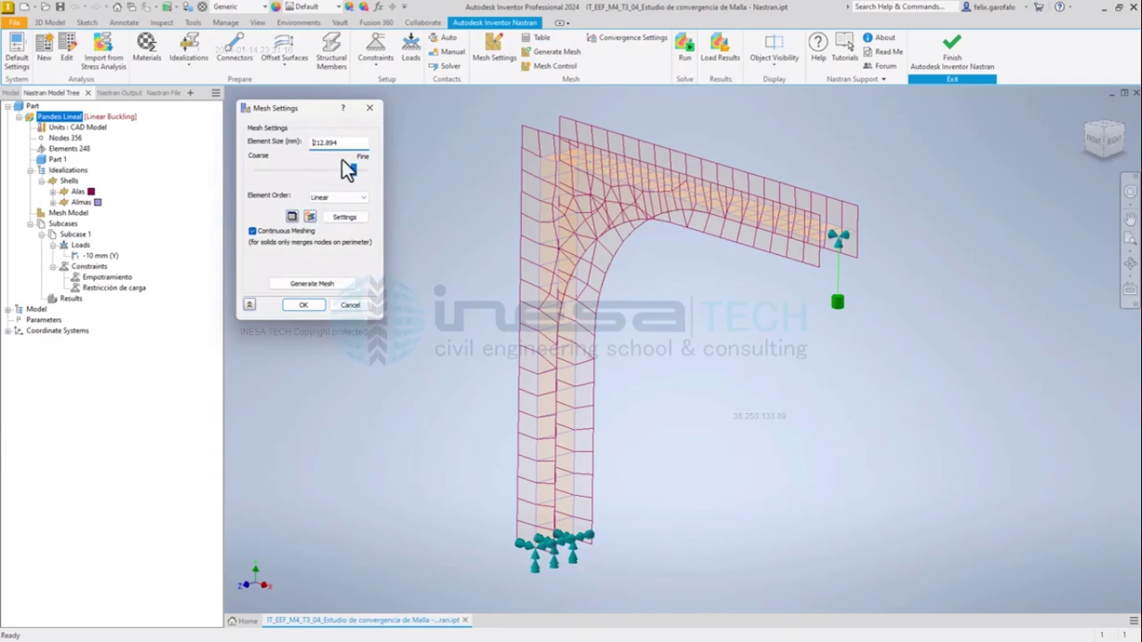
{"action": "double_click", "coordinate": [312, 142]}
{"action": "type", "text": "125"}
{"action": "left_click", "coordinate": [331, 200]}
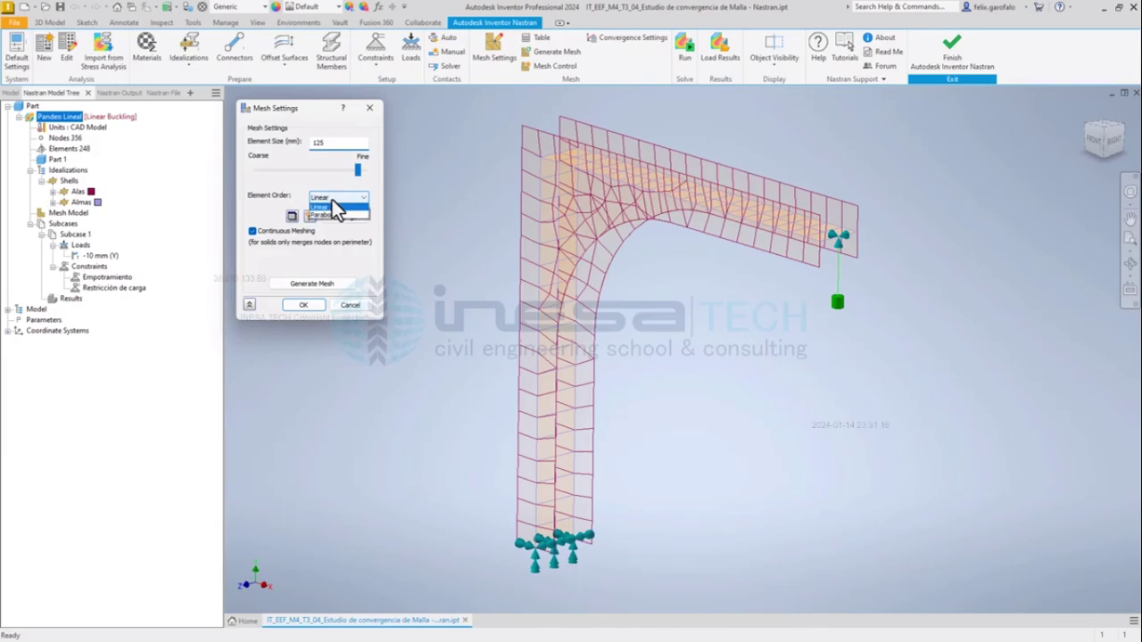
{"action": "left_click", "coordinate": [331, 207]}
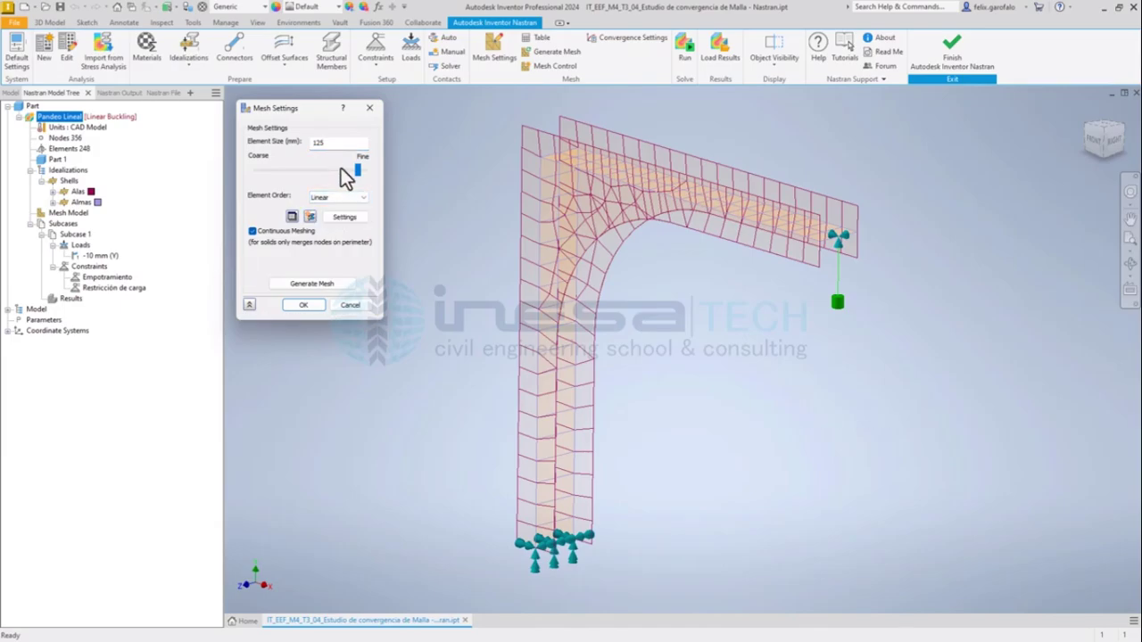
{"action": "left_click", "coordinate": [314, 284]}
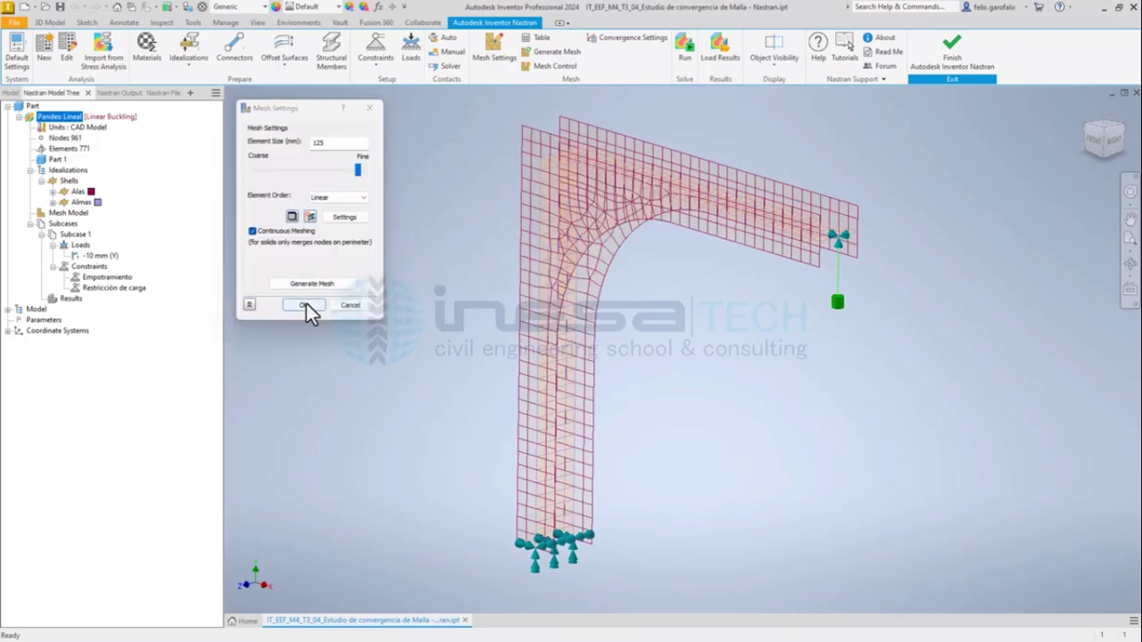
{"action": "left_click", "coordinate": [303, 307]}
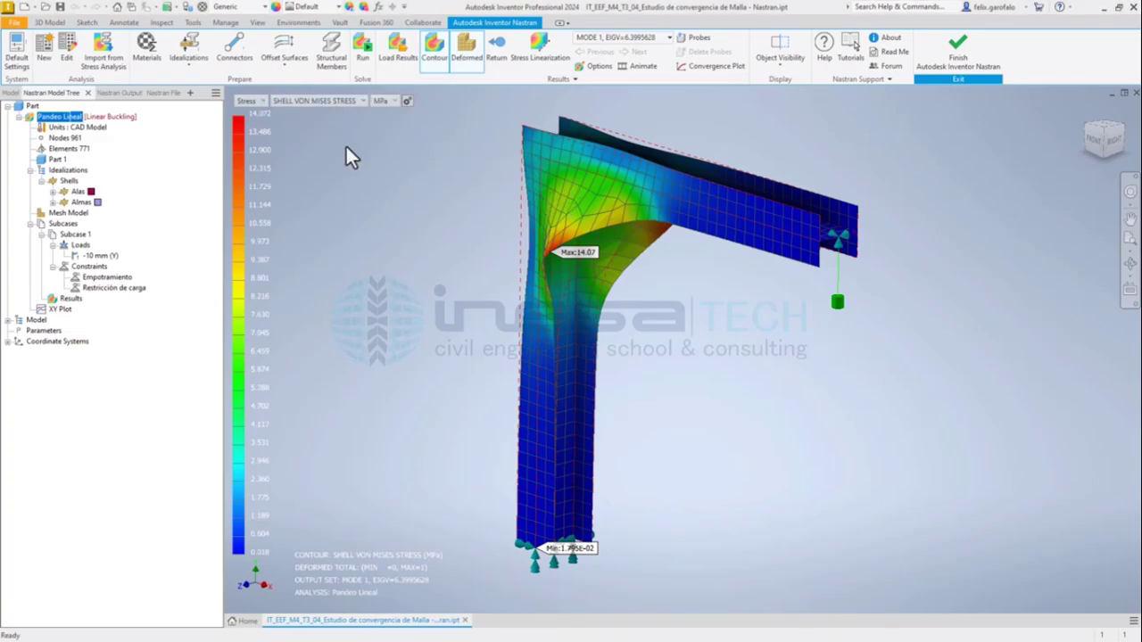
- Switch the Mode 1 result contour to total displacement
{"action": "left_click", "coordinate": [251, 100]}
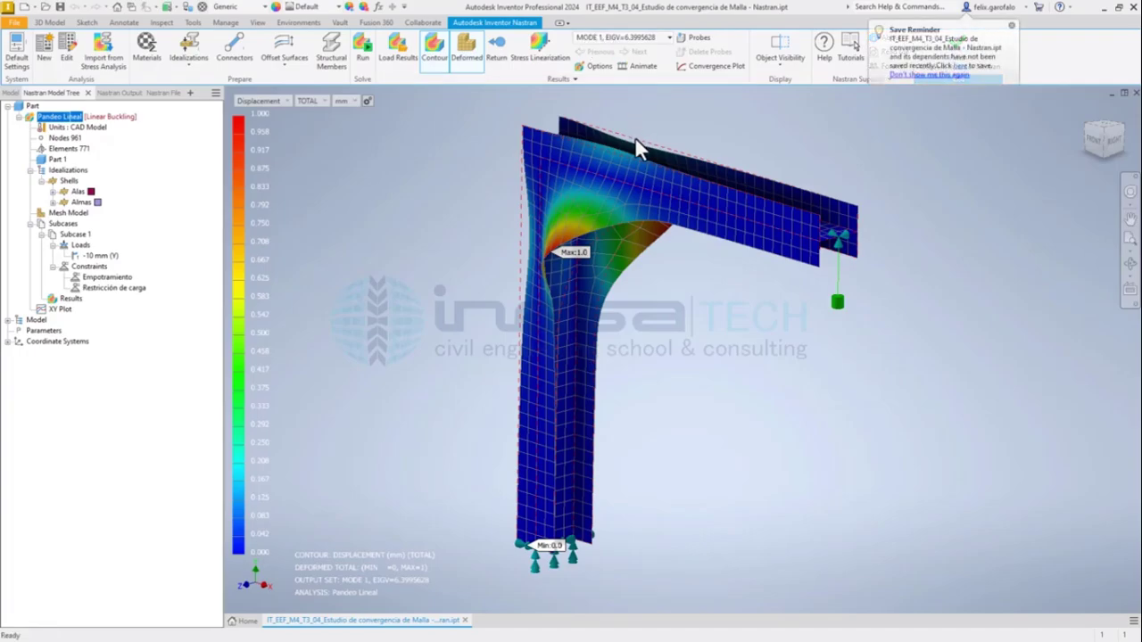
{"action": "middle_click_drag", "start_coordinate": [634, 137], "coordinate": [634, 136]}
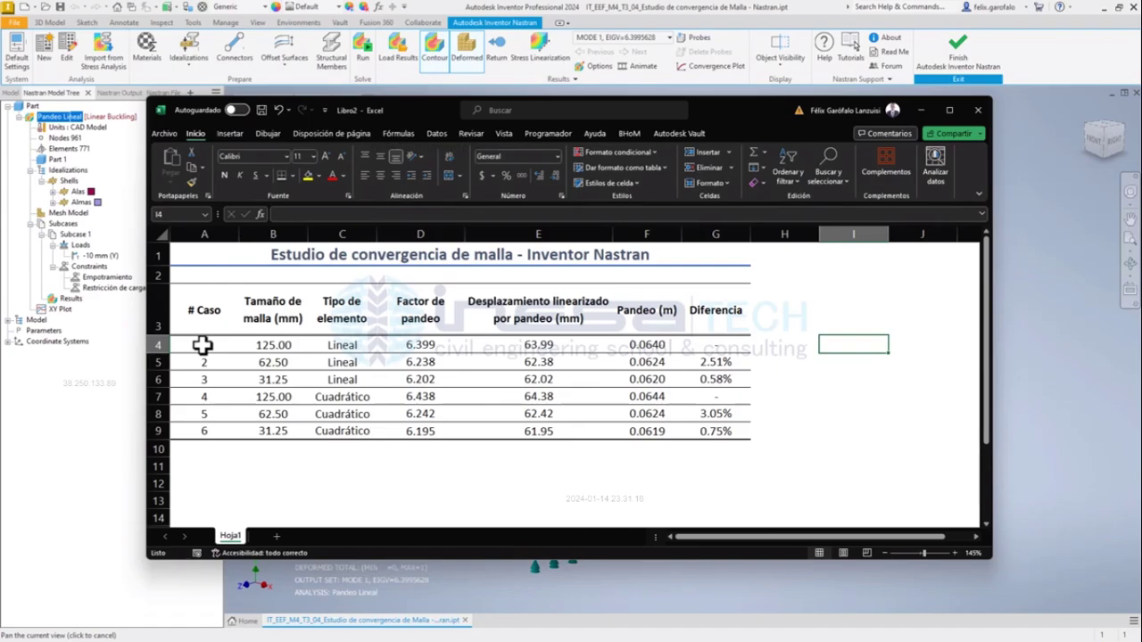
- In the Excel convergence table, review case 1's mesh size, element type, buckling factor and the formula behind its linearized displacement
{"action": "left_click_drag", "start_coordinate": [203, 345], "coordinate": [329, 348]}
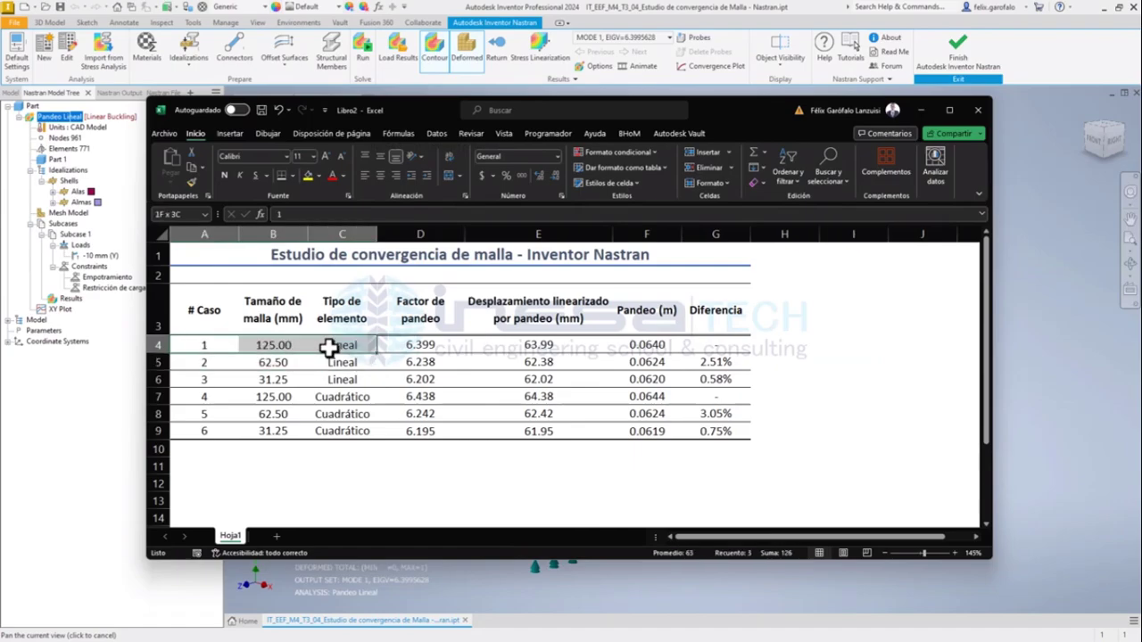
{"action": "left_click", "coordinate": [330, 351]}
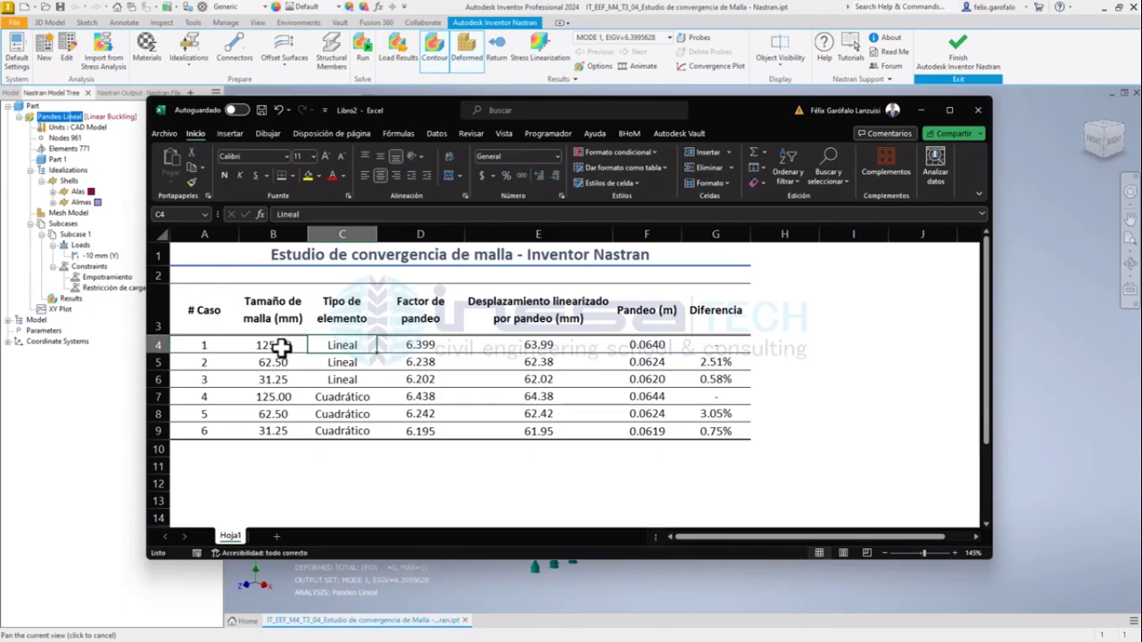
{"action": "left_click", "coordinate": [274, 346]}
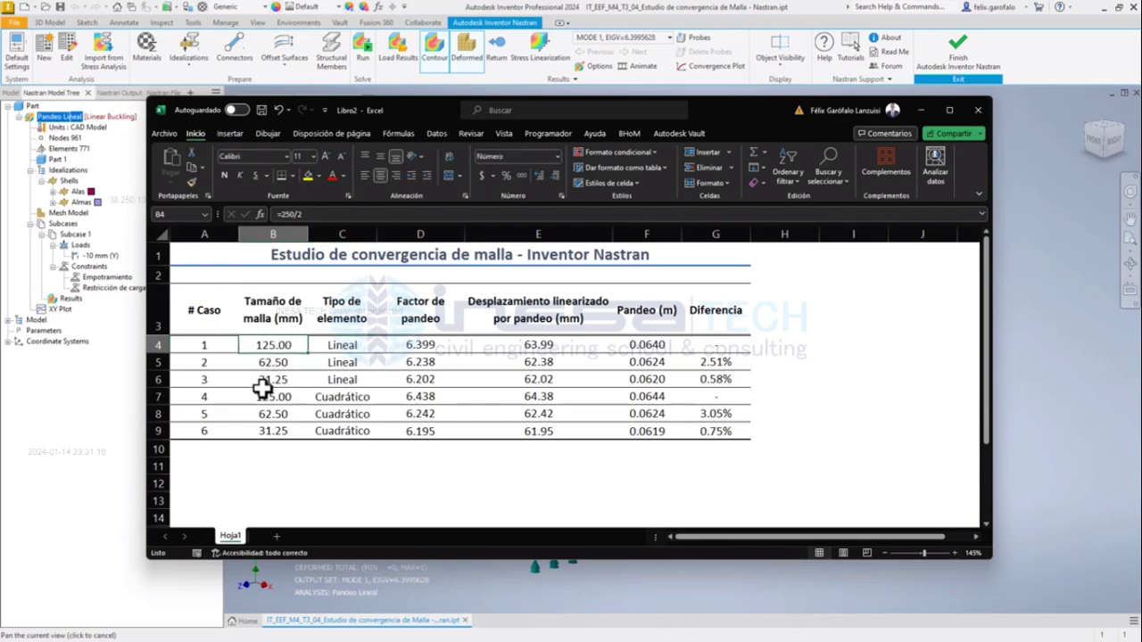
{"action": "left_click", "coordinate": [427, 349]}
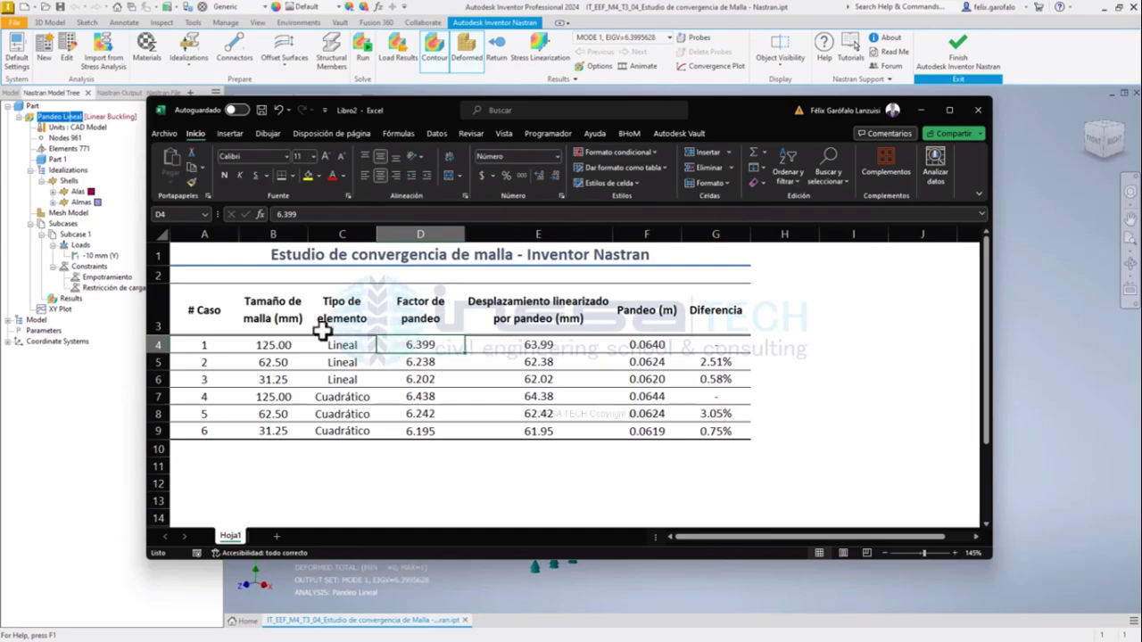
{"action": "left_click", "coordinate": [542, 345]}
{"action": "left_click", "coordinate": [296, 214]}
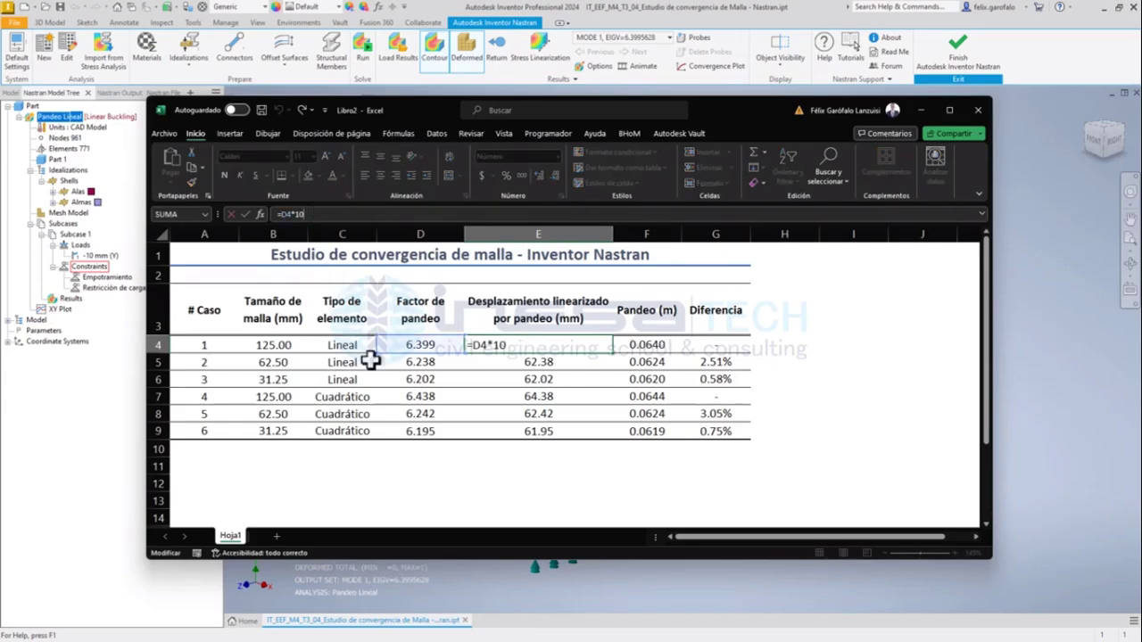
{"action": "key", "text": "ctrl+Return"}
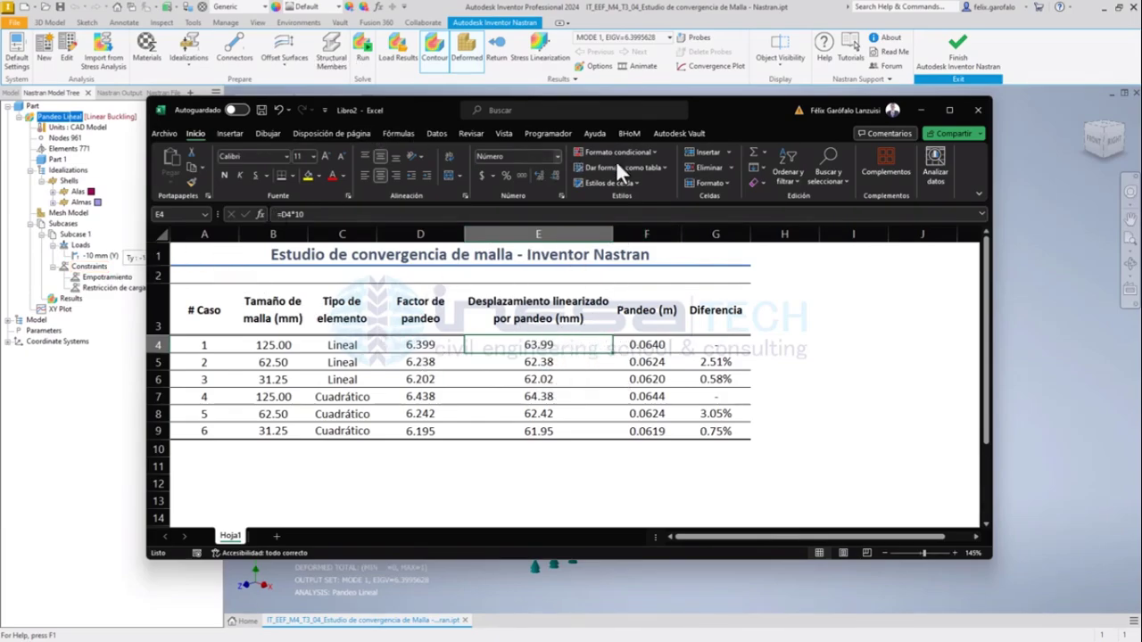
- Highlight the entire case 1 row of the convergence table, then move the workbook out of the way
{"action": "left_click_drag", "start_coordinate": [768, 105], "coordinate": [731, 129]}
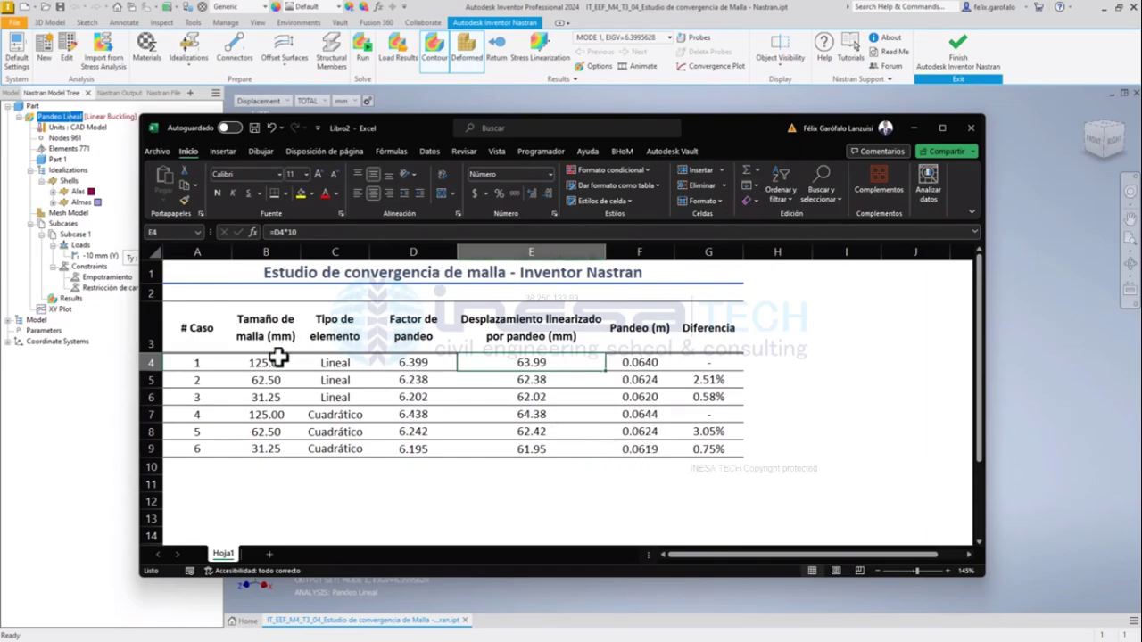
{"action": "left_click_drag", "start_coordinate": [183, 363], "coordinate": [695, 362]}
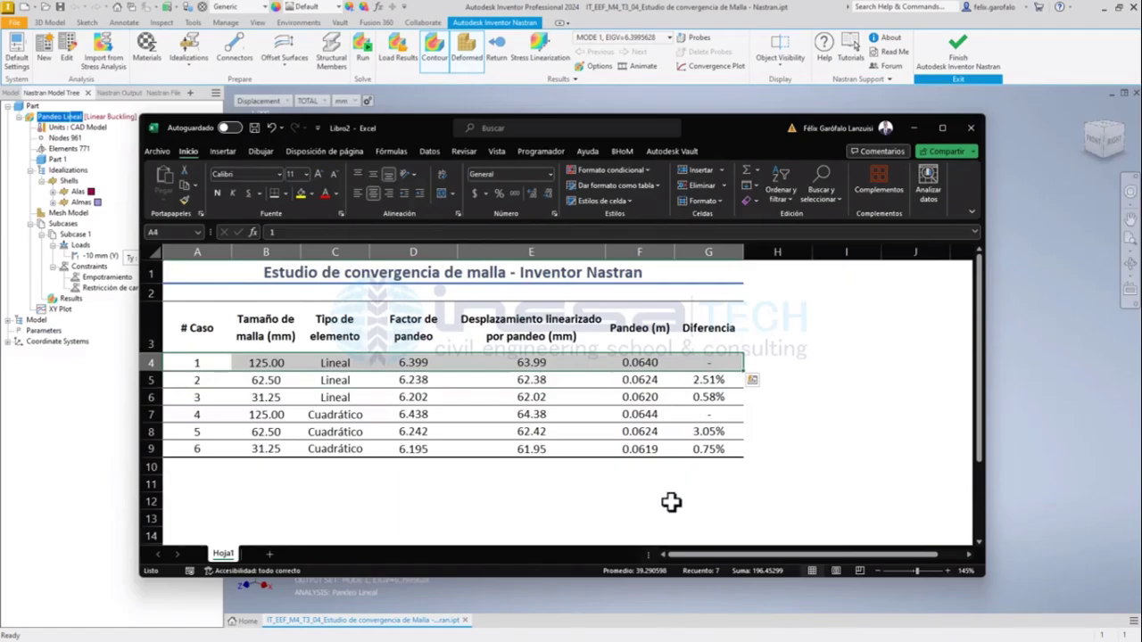
{"action": "left_click_drag", "start_coordinate": [712, 124], "coordinate": [1141, 134]}
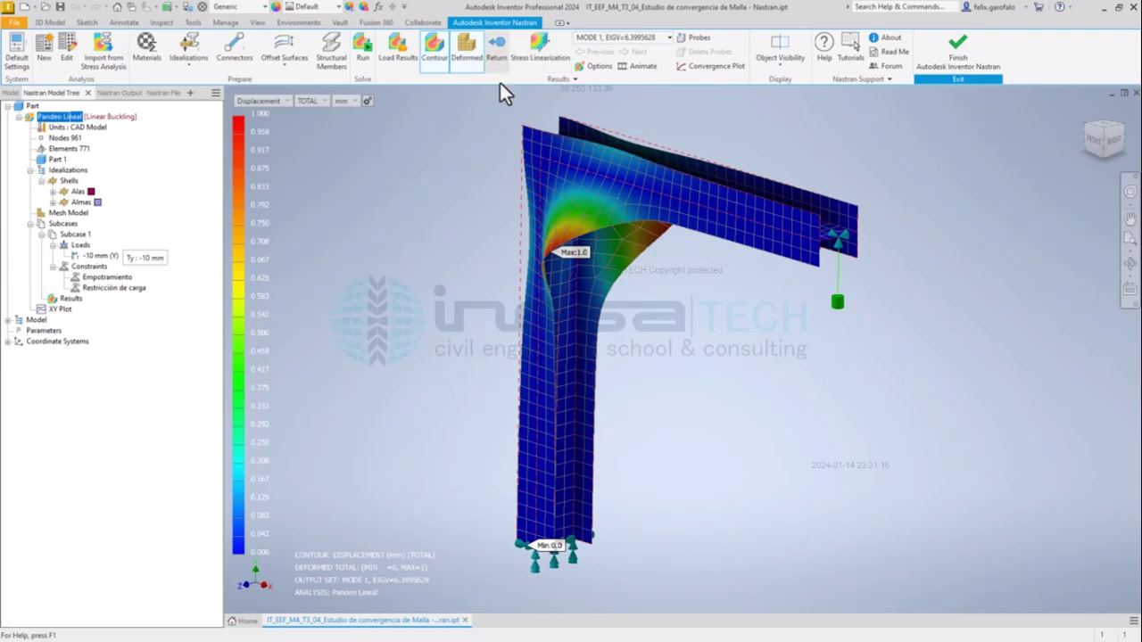
- Leave the results display, open the mesh settings and choose Parabolic element order for the 125 mm element size
{"action": "left_click", "coordinate": [496, 55]}
{"action": "left_click", "coordinate": [495, 54]}
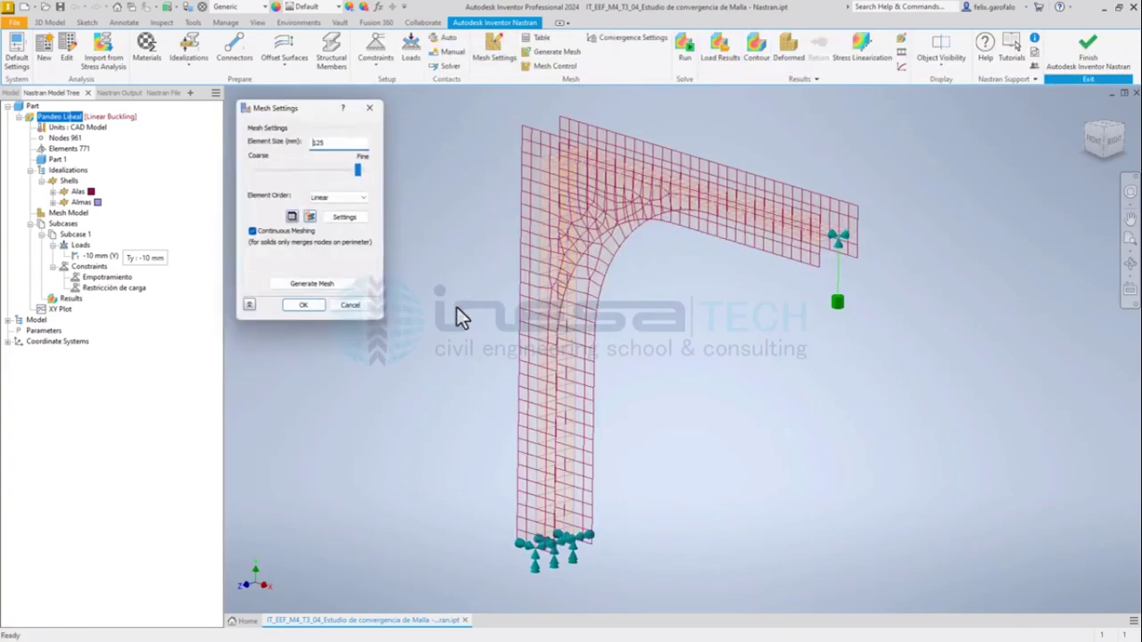
{"action": "left_click", "coordinate": [330, 198]}
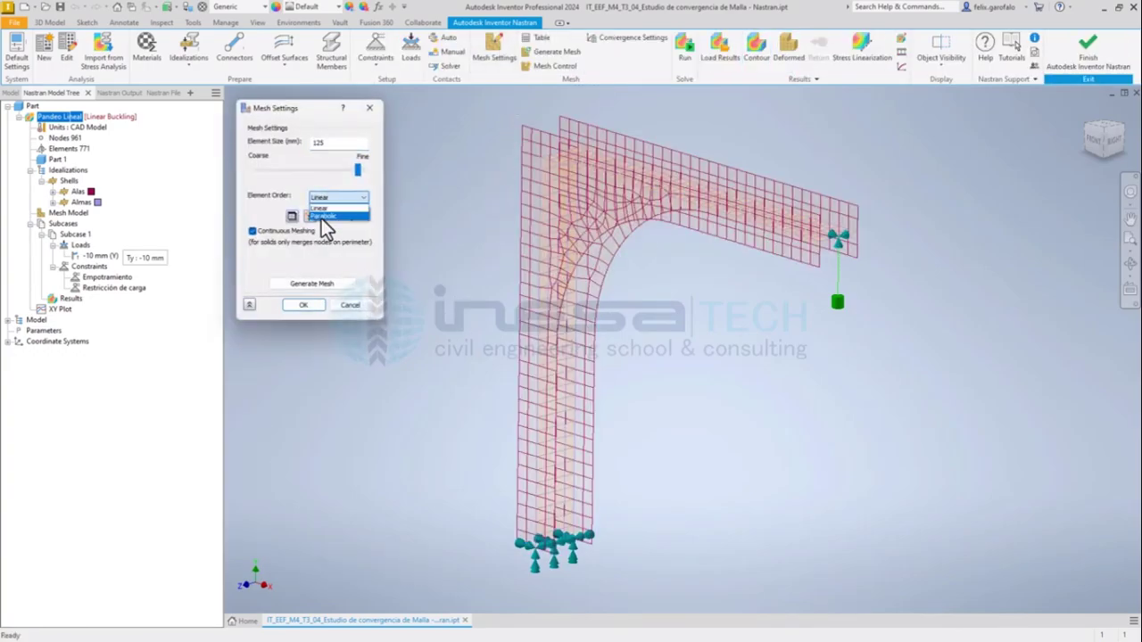
{"action": "left_click", "coordinate": [322, 219]}
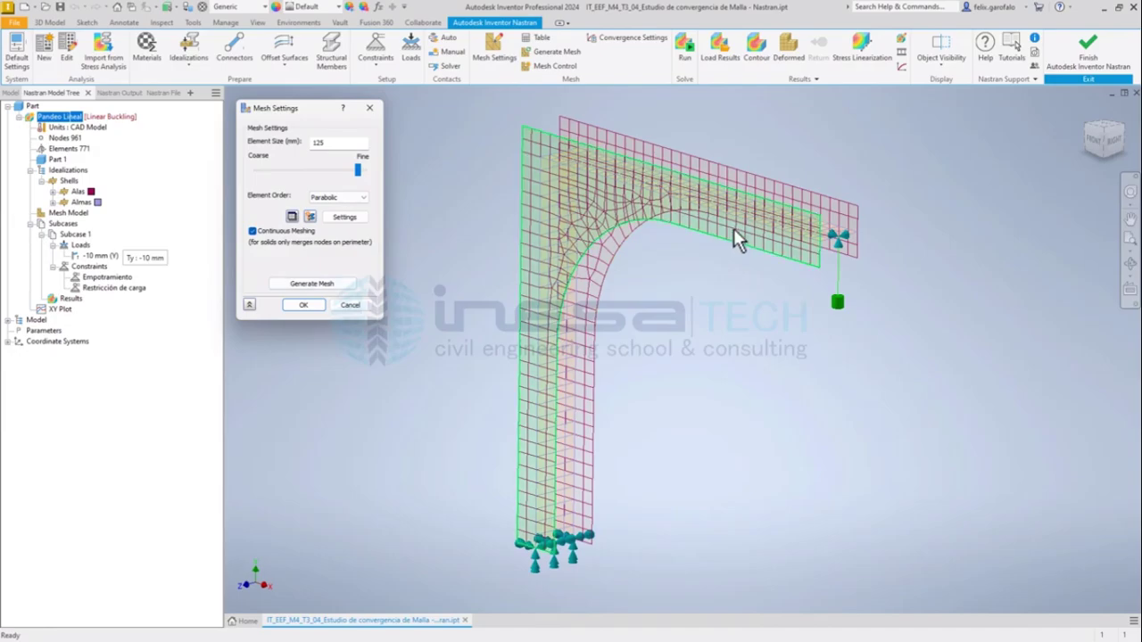
{"action": "left_click", "coordinate": [314, 286]}
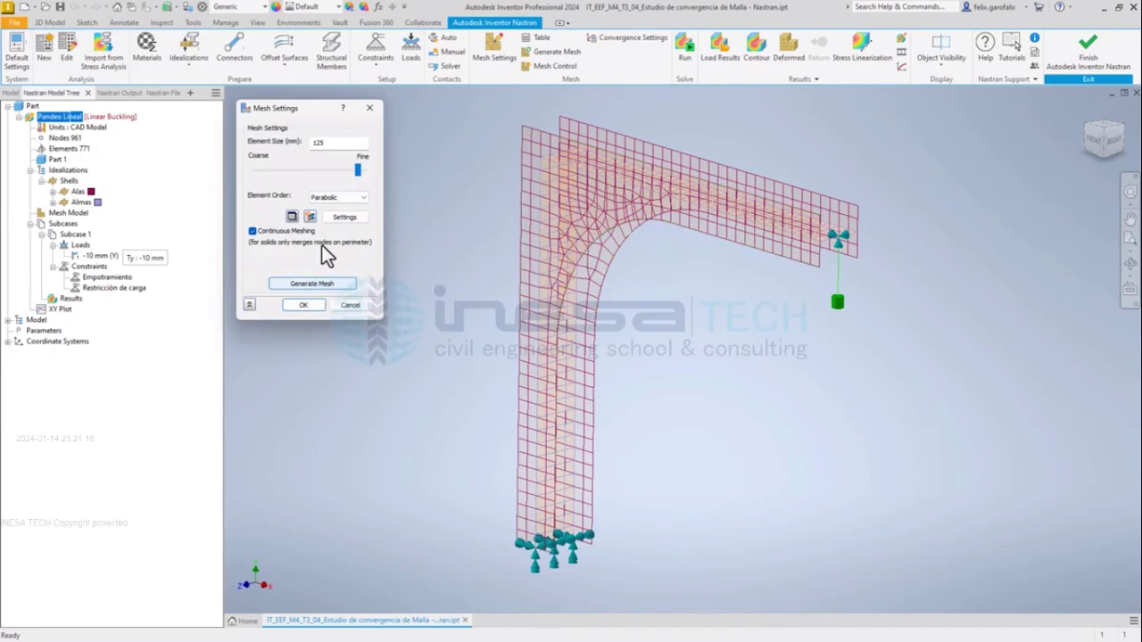
- Set the element order to Linear and the element size to 62.5 mm, and switch that size to Parabolic order
{"action": "left_click", "coordinate": [335, 197]}
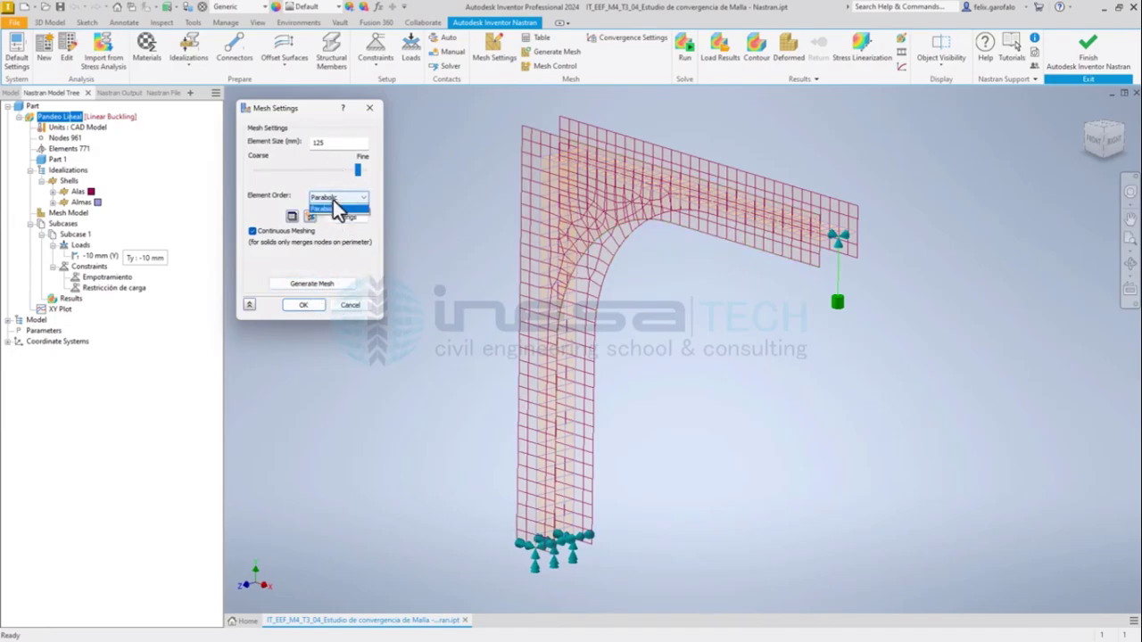
{"action": "left_click", "coordinate": [327, 208]}
{"action": "double_click", "coordinate": [334, 144]}
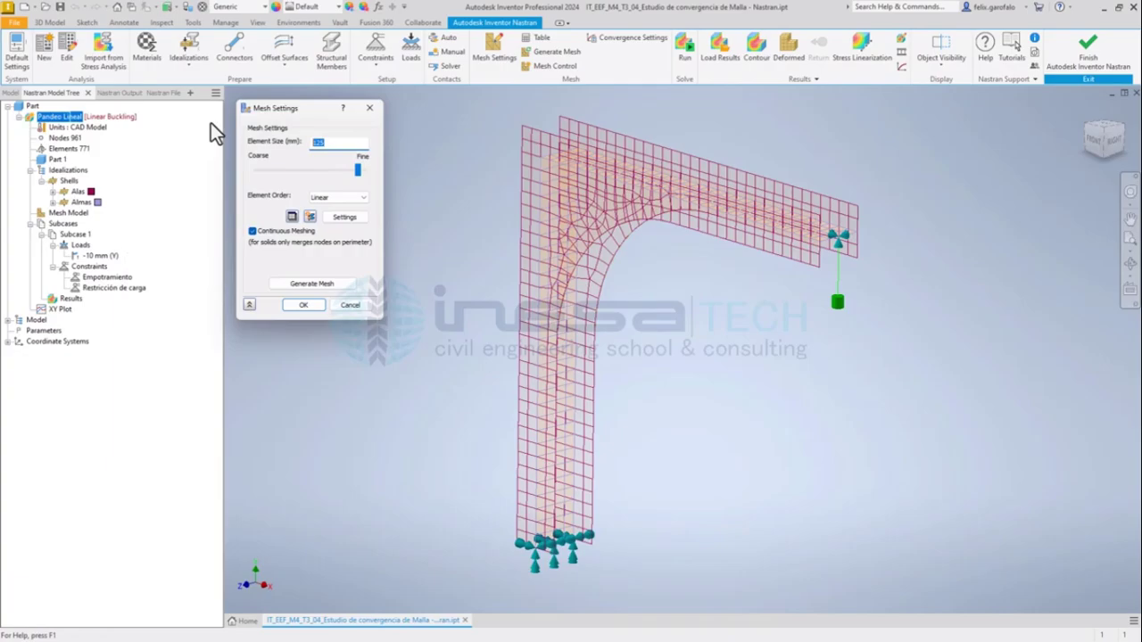
{"action": "type", "text": "62.5"}
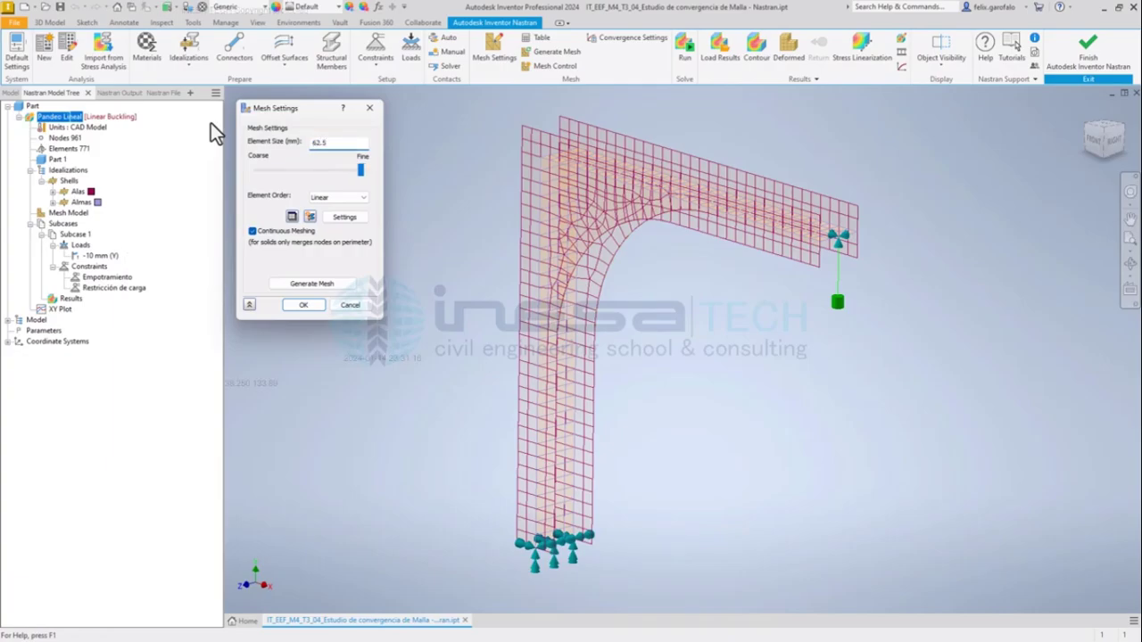
{"action": "left_click", "coordinate": [346, 197]}
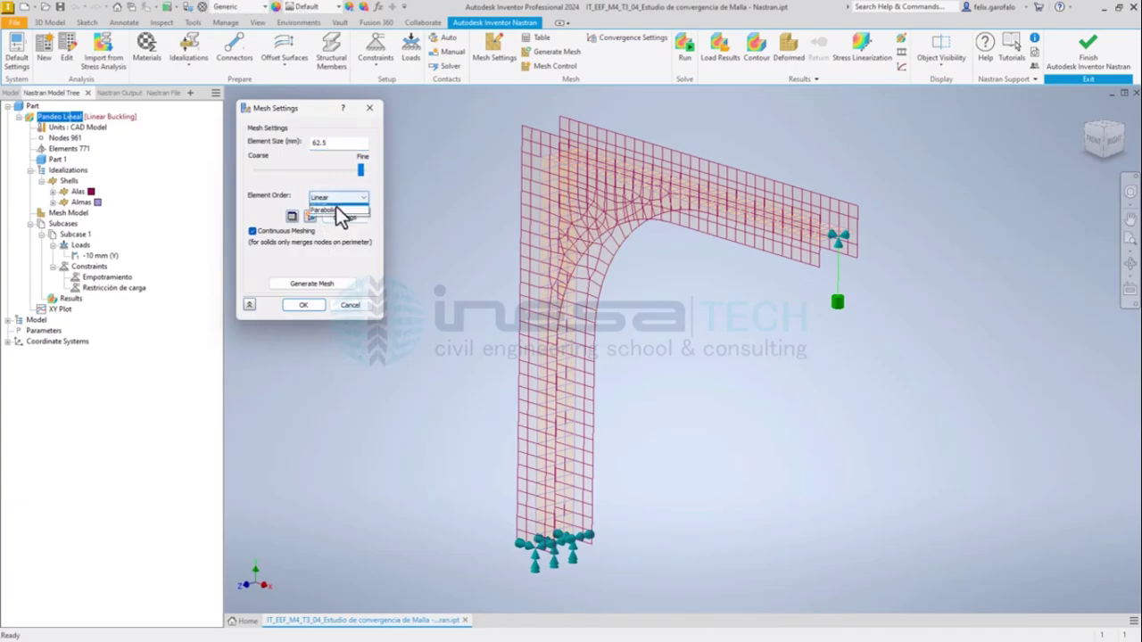
{"action": "left_click", "coordinate": [337, 209]}
- Set the mesh element size to 31.25 mm, try Linear order and leave the element order at Parabolic
{"action": "left_click_drag", "start_coordinate": [338, 141], "coordinate": [271, 134]}
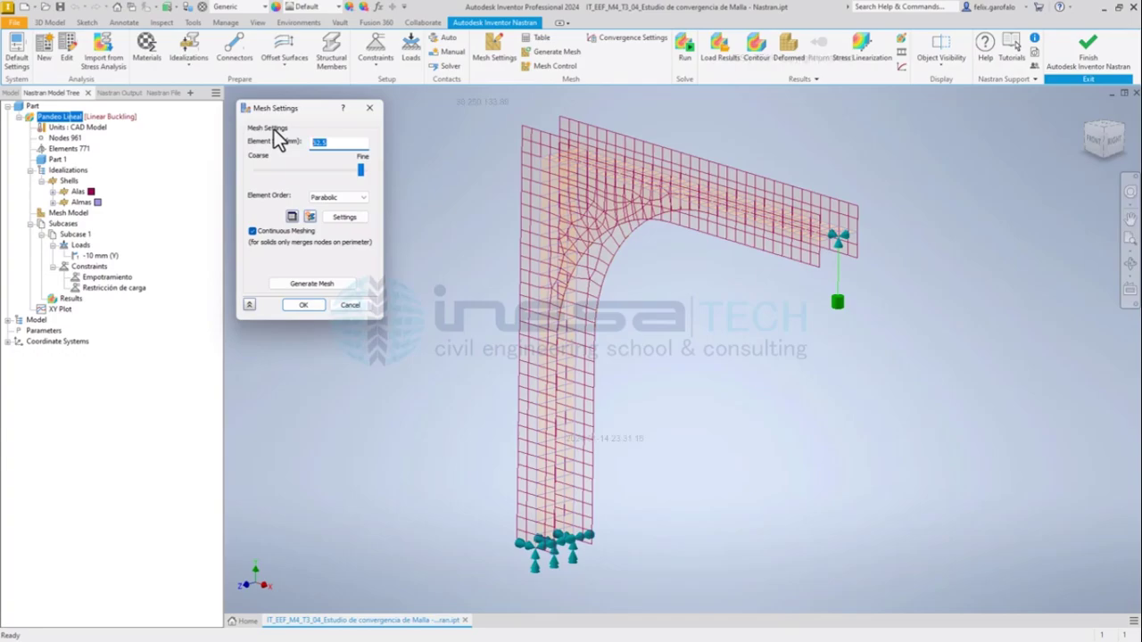
{"action": "type", "text": "31."}
{"action": "left_click", "coordinate": [339, 197]}
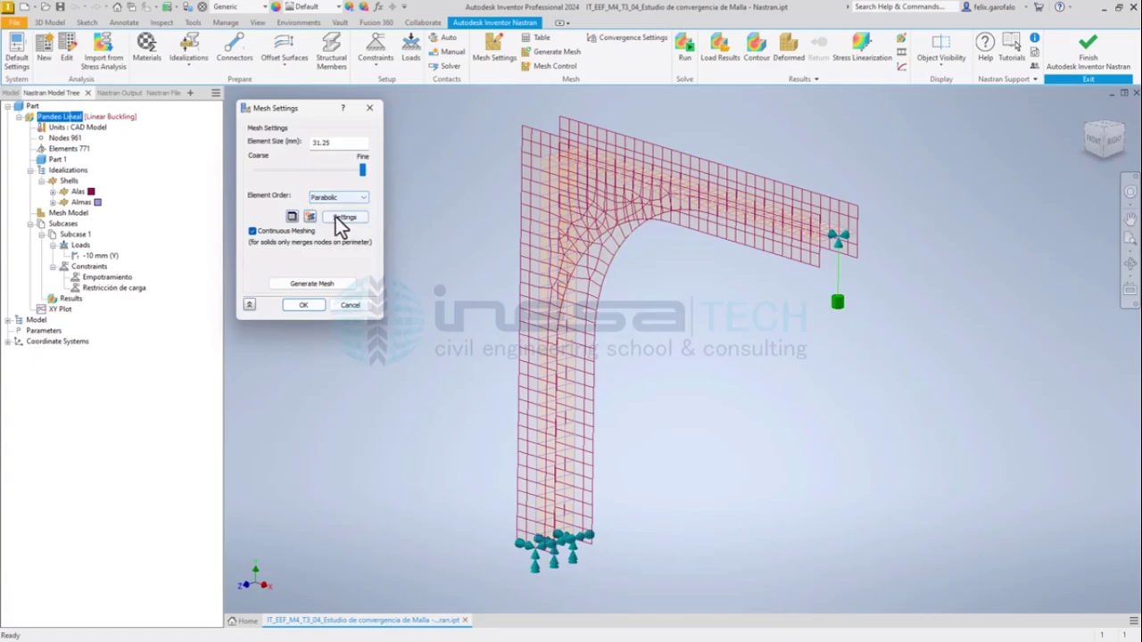
{"action": "left_click", "coordinate": [332, 198]}
{"action": "left_click", "coordinate": [328, 210]}
{"action": "left_click", "coordinate": [347, 201]}
{"action": "left_click", "coordinate": [349, 218]}
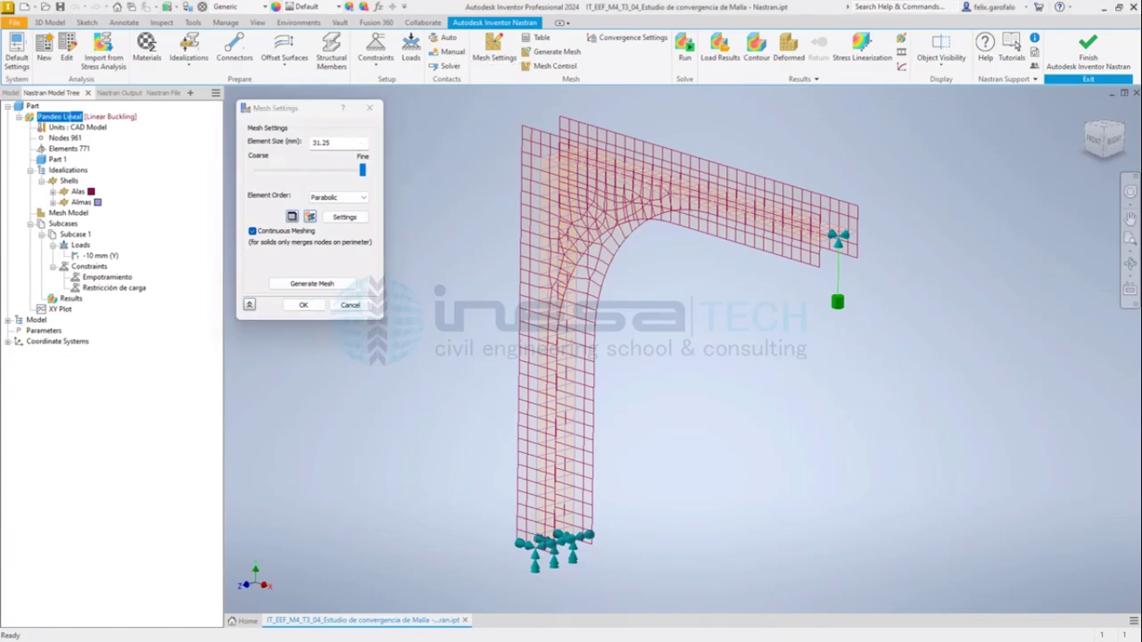
- Bring the Excel convergence workbook back into view and highlight the mesh size and element type columns for all six cases
{"action": "left_click_drag", "start_coordinate": [1141, 117], "coordinate": [172, 56]}
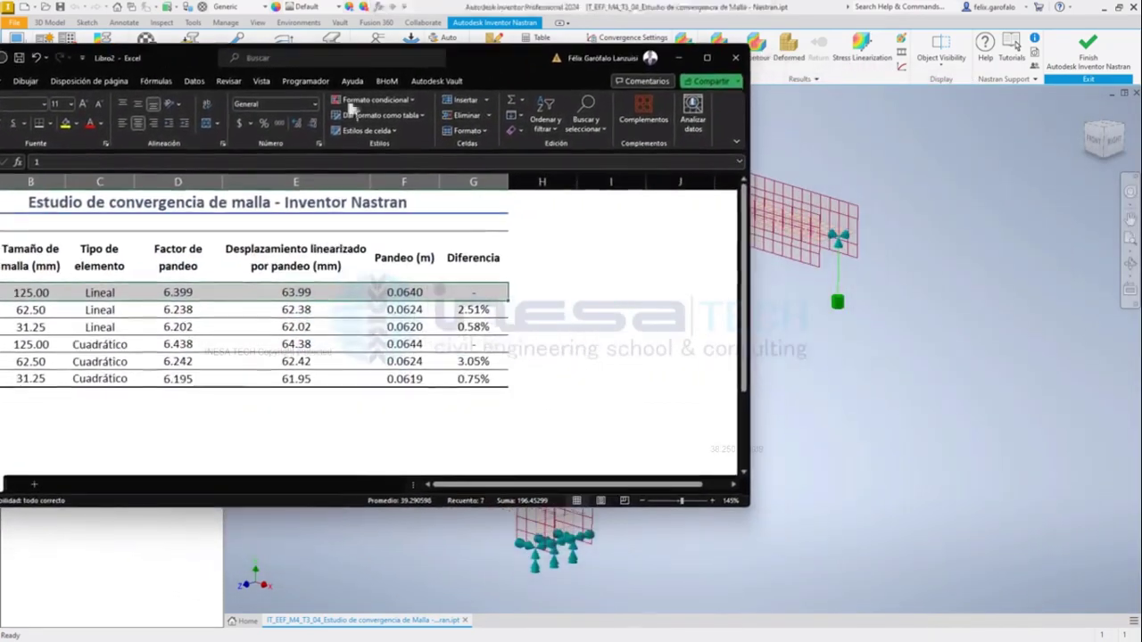
{"action": "left_click_drag", "start_coordinate": [501, 60], "coordinate": [691, 71]}
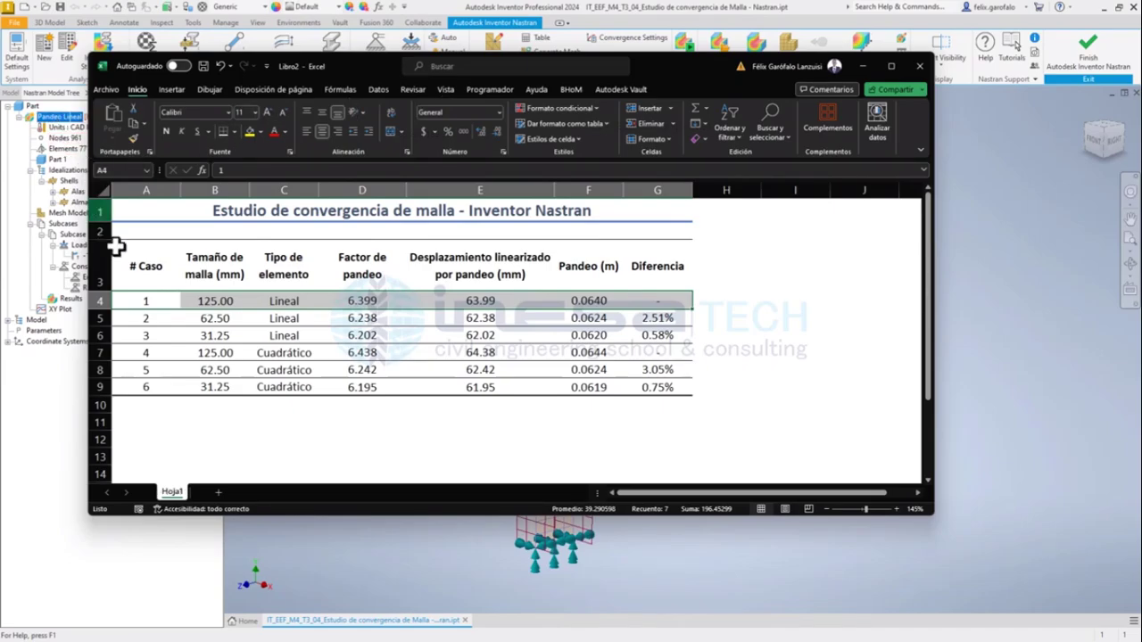
{"action": "left_click", "coordinate": [266, 335]}
{"action": "left_click_drag", "start_coordinate": [276, 302], "coordinate": [277, 385]}
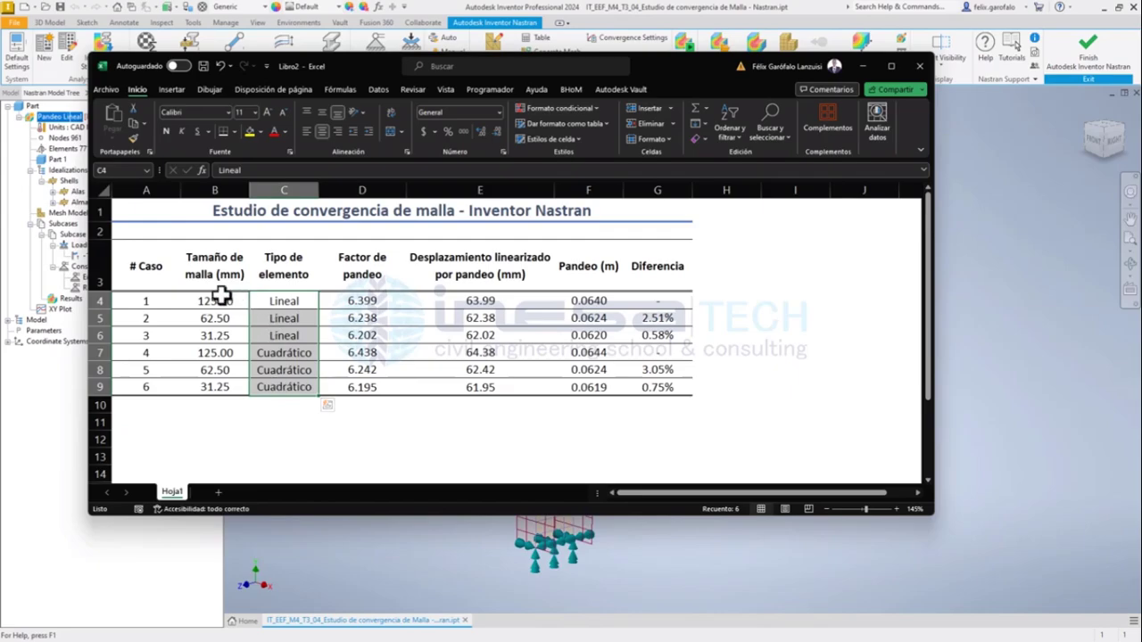
{"action": "left_click_drag", "start_coordinate": [222, 301], "coordinate": [220, 386]}
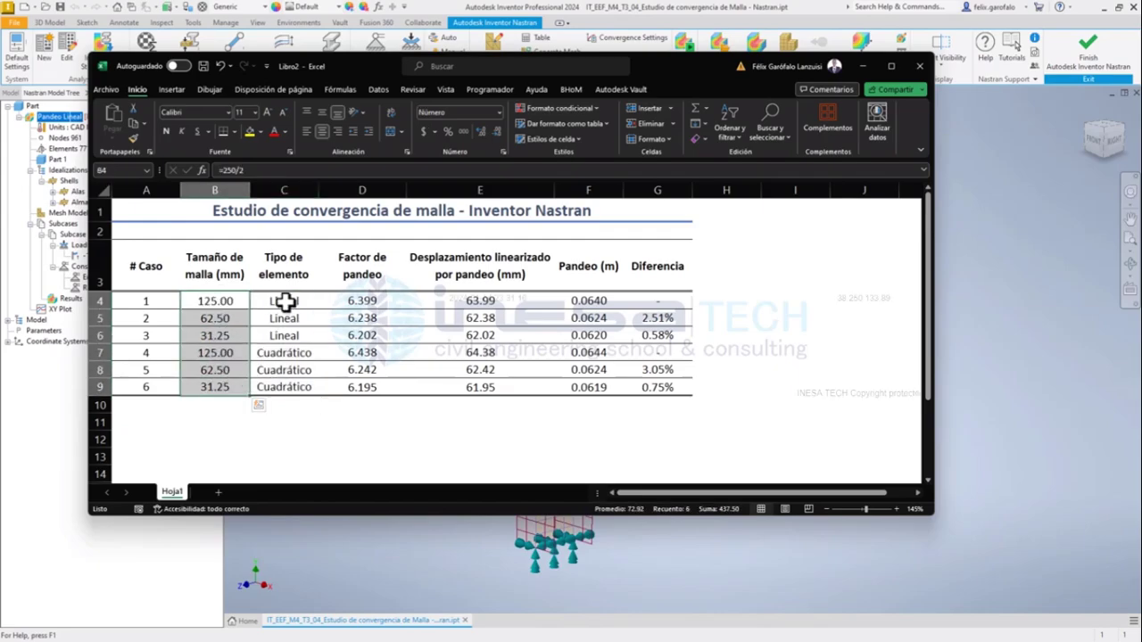
{"action": "left_click_drag", "start_coordinate": [284, 301], "coordinate": [283, 387]}
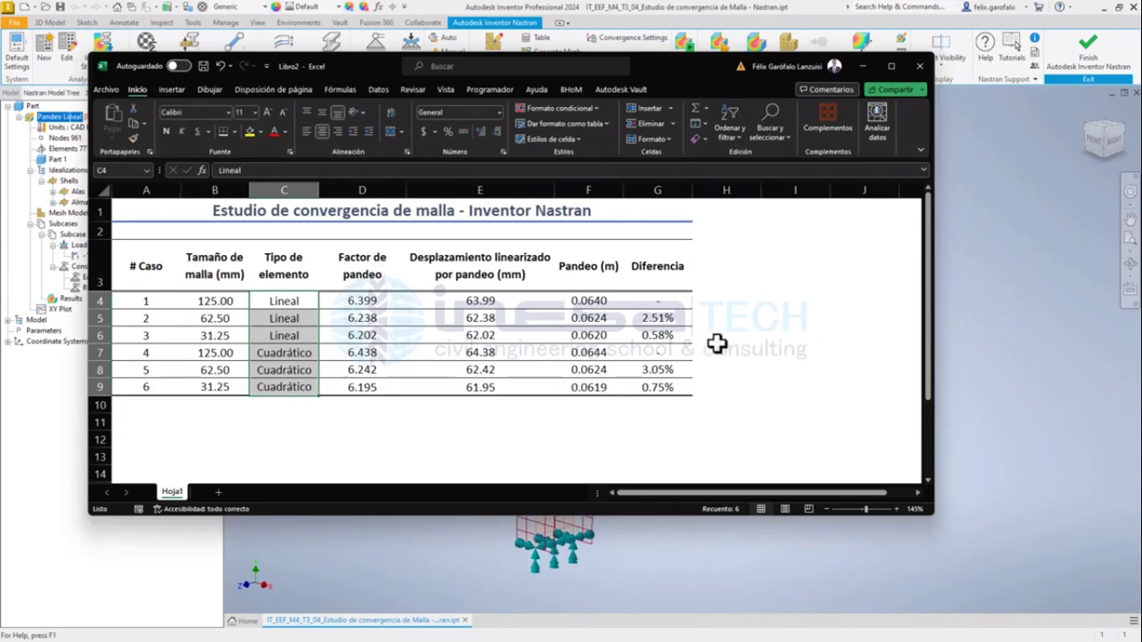
- Inspect the case 3 difference formula and the case 6 entry, and highlight the case 5 row of the convergence table
{"action": "left_click", "coordinate": [676, 336]}
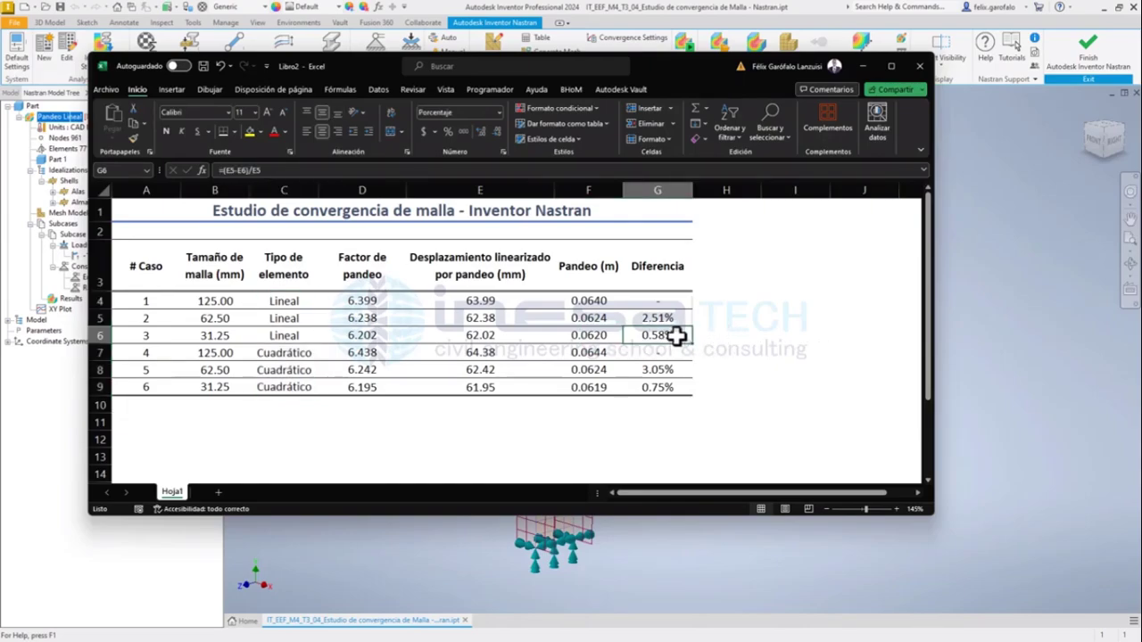
{"action": "left_click", "coordinate": [660, 404]}
{"action": "left_click", "coordinate": [146, 385]}
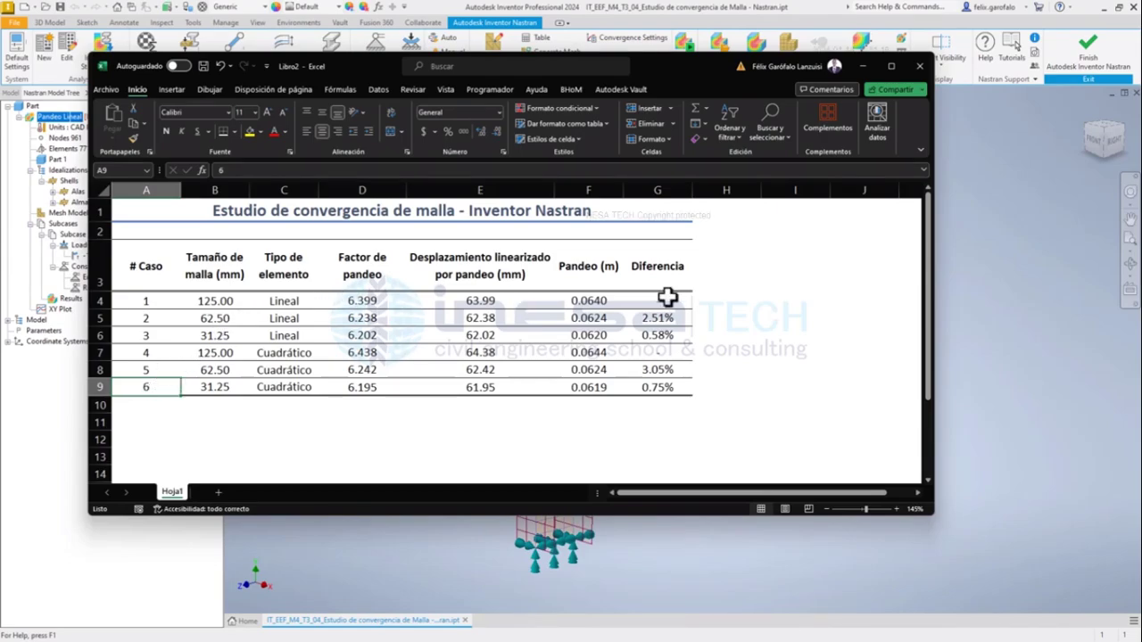
{"action": "left_click", "coordinate": [102, 369]}
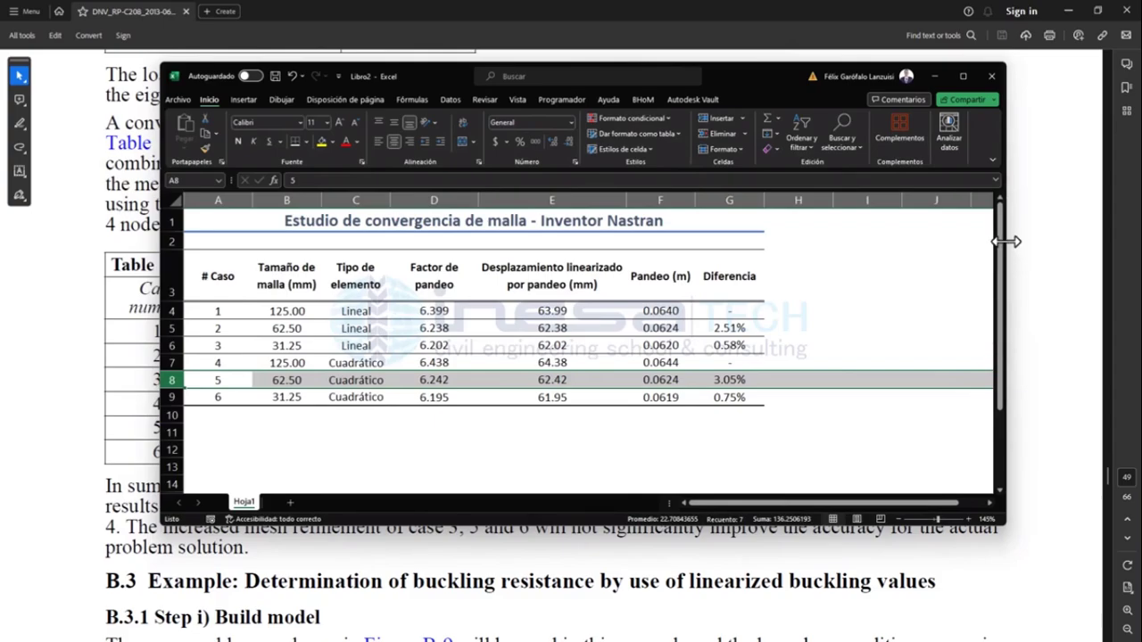
- Narrow the workbook window and place it beside Table B-4 of the DNV PDF to compare the buckling displacements in metres
{"action": "left_click_drag", "start_coordinate": [1006, 241], "coordinate": [740, 249]}
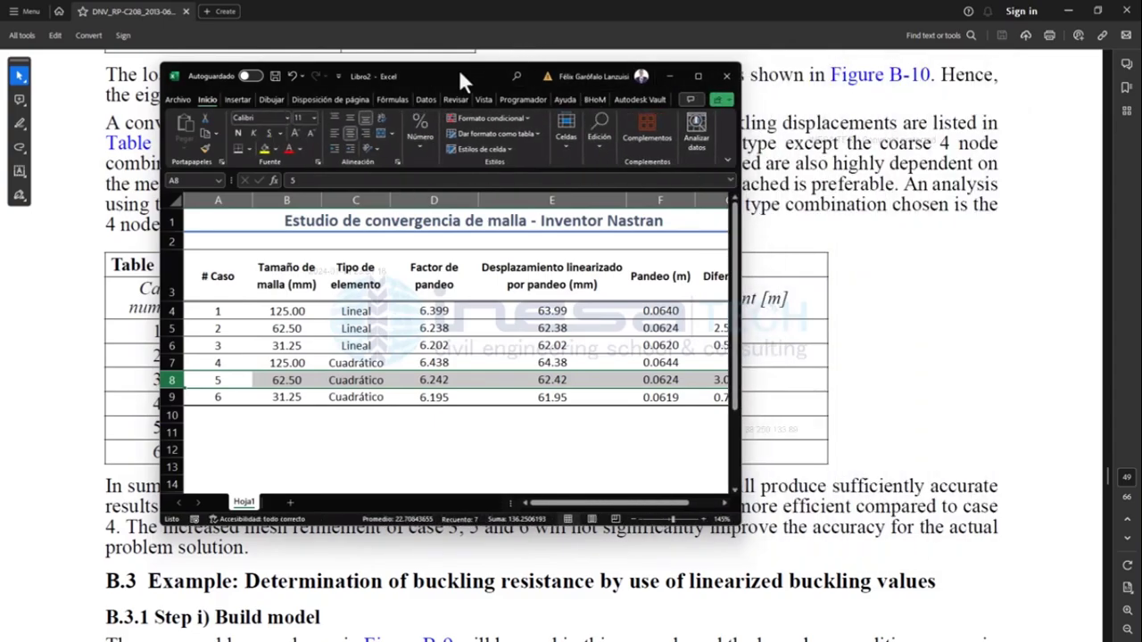
{"action": "left_click_drag", "start_coordinate": [461, 79], "coordinate": [318, 115]}
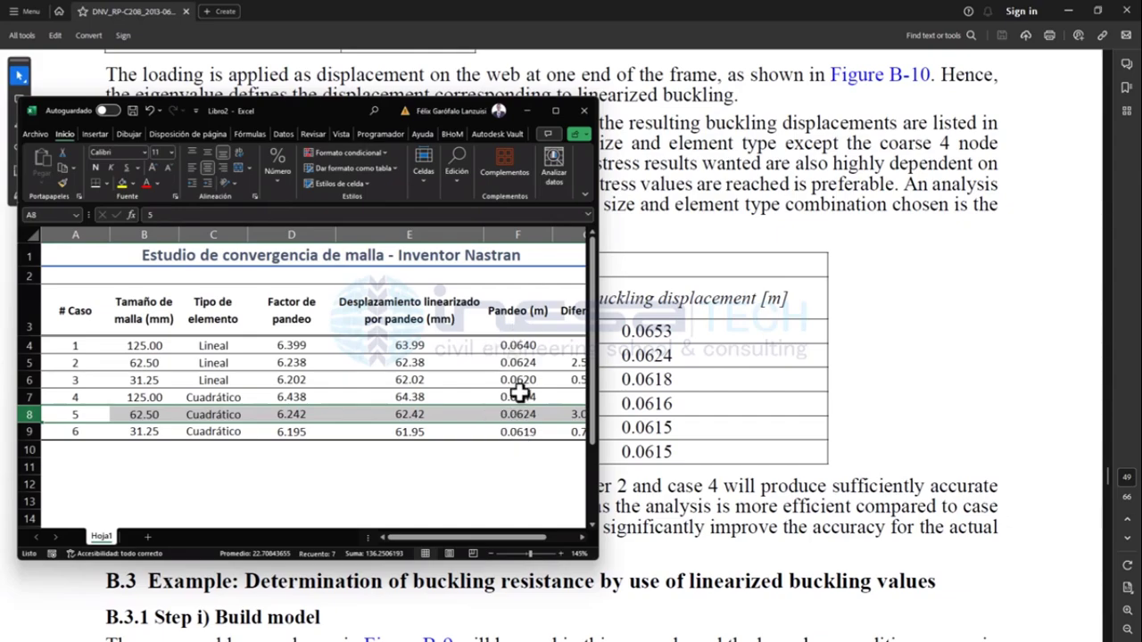
{"action": "left_click_drag", "start_coordinate": [460, 528], "coordinate": [488, 529]}
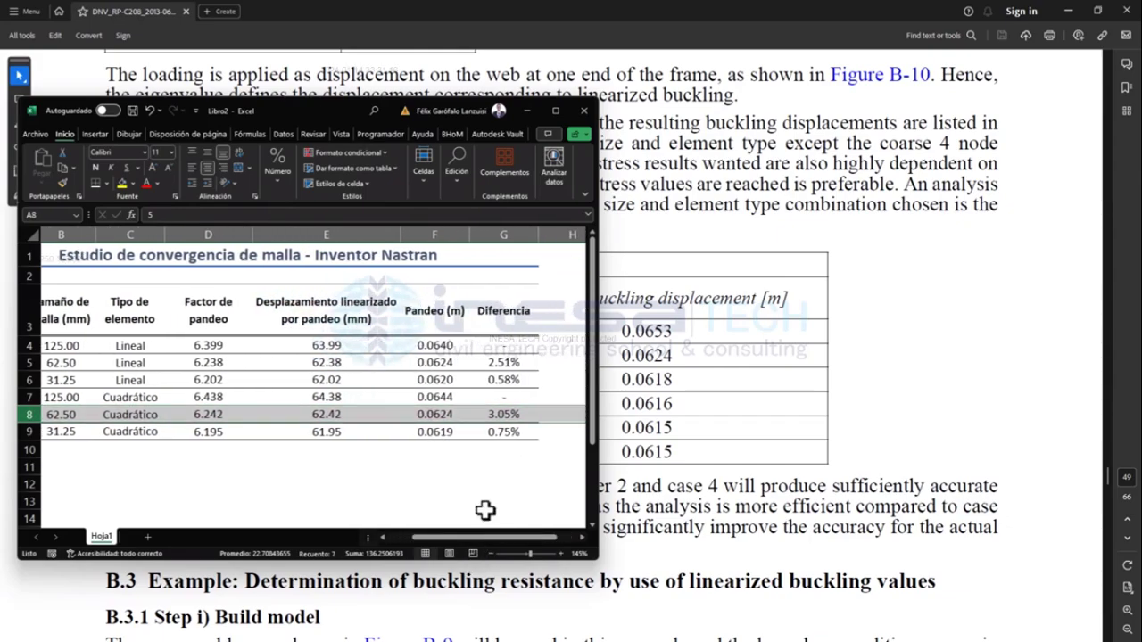
{"action": "left_click", "coordinate": [437, 313]}
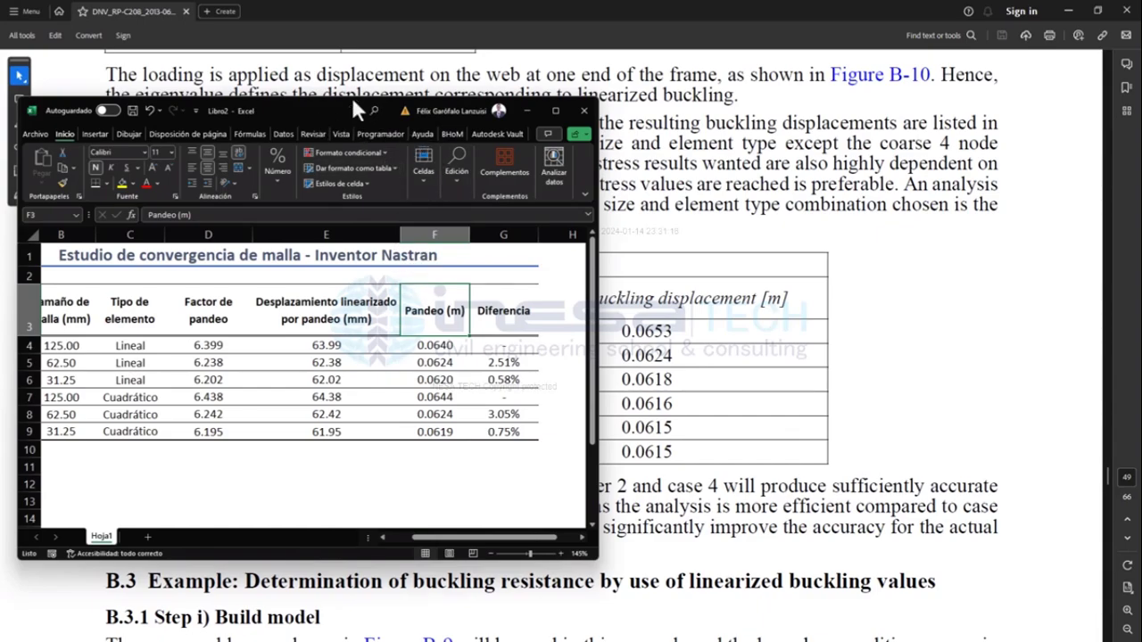
- Move the workbook aside to read the full DNV Table B-4, and minimize the PDF to return to Inventor Nastran
{"action": "left_click_drag", "start_coordinate": [351, 109], "coordinate": [736, 172]}
{"action": "left_click_drag", "start_coordinate": [957, 199], "coordinate": [1141, 111]}
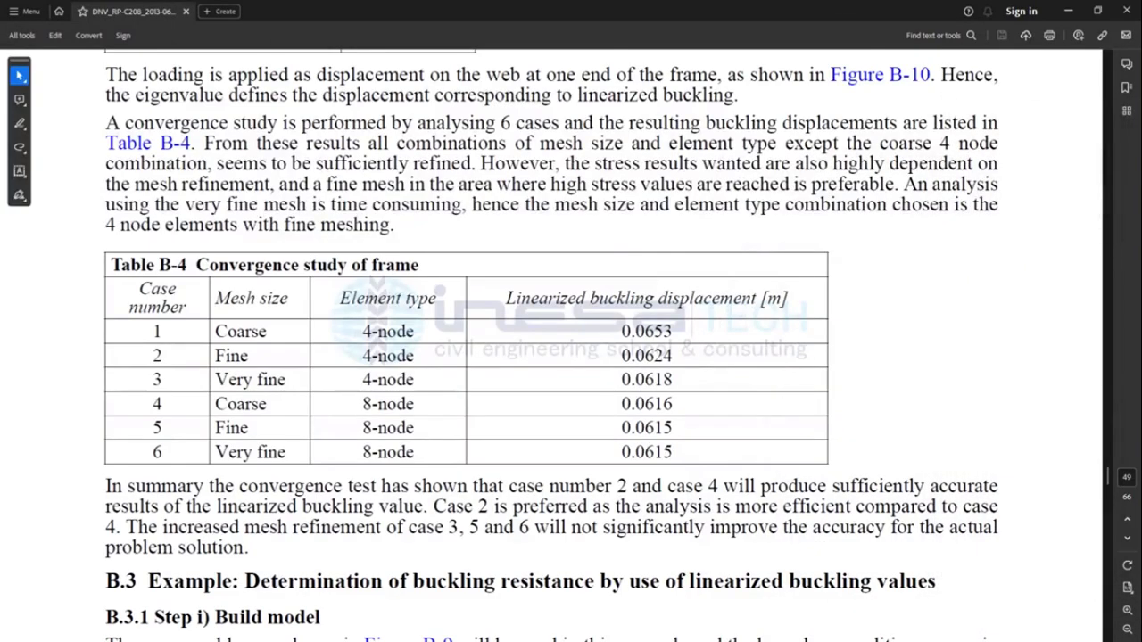
{"action": "left_click", "coordinate": [1070, 13]}
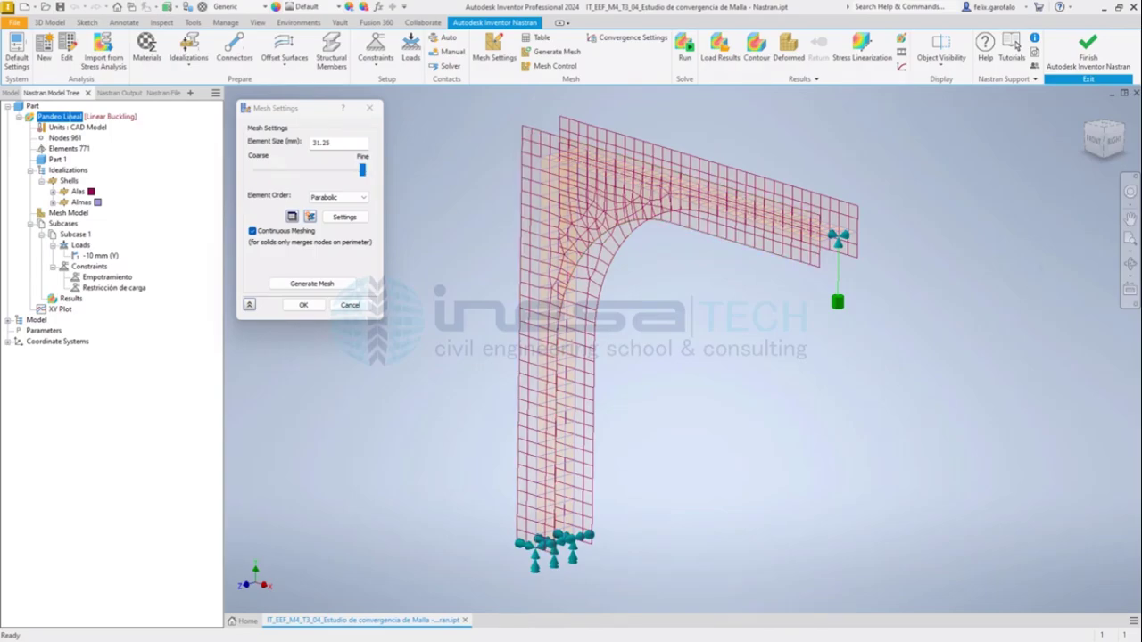
- Bring the workbook back over the Nastran model and review cases 2 and 5 across to the Diferencia column
{"action": "left_click_drag", "start_coordinate": [1140, 98], "coordinate": [691, 101]}
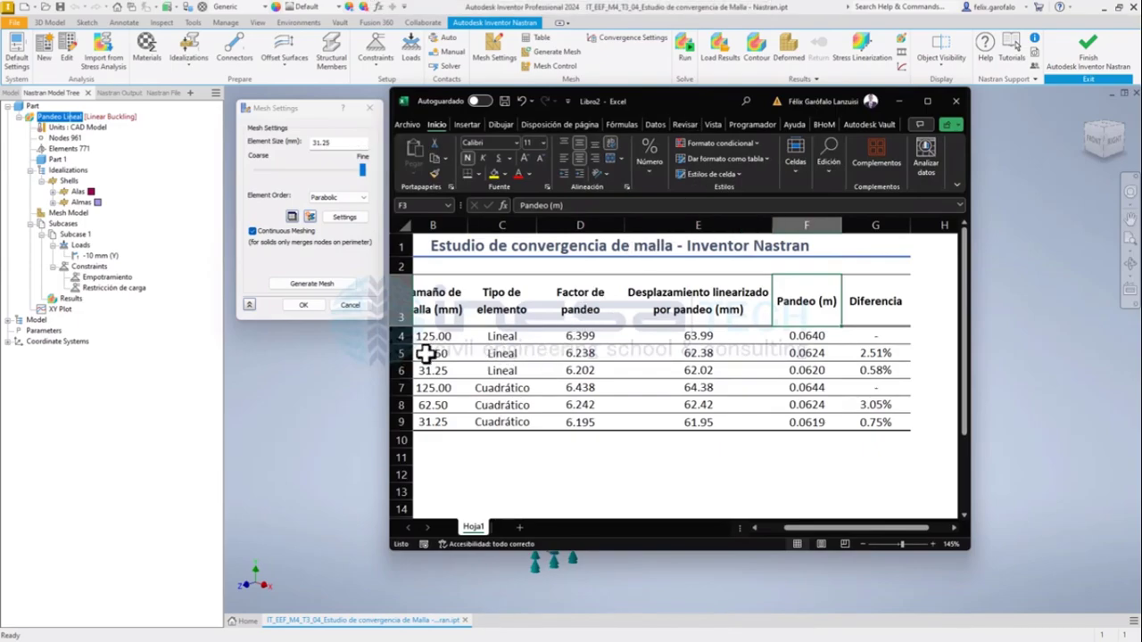
{"action": "left_click_drag", "start_coordinate": [832, 527], "coordinate": [773, 526]}
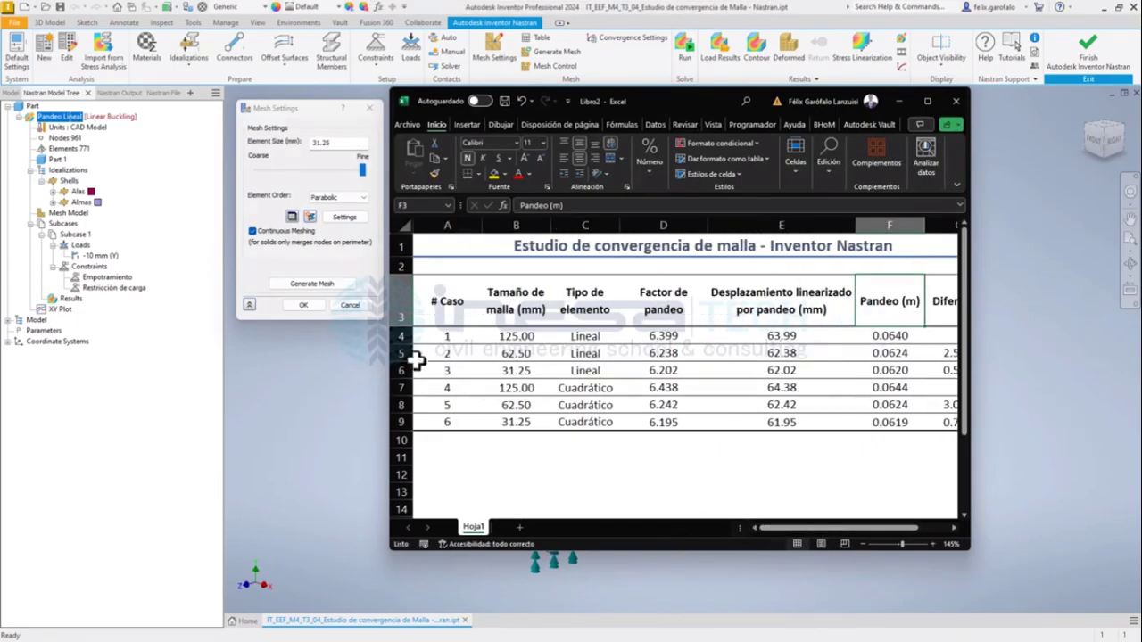
{"action": "left_click", "coordinate": [453, 352]}
{"action": "left_click", "coordinate": [448, 406]}
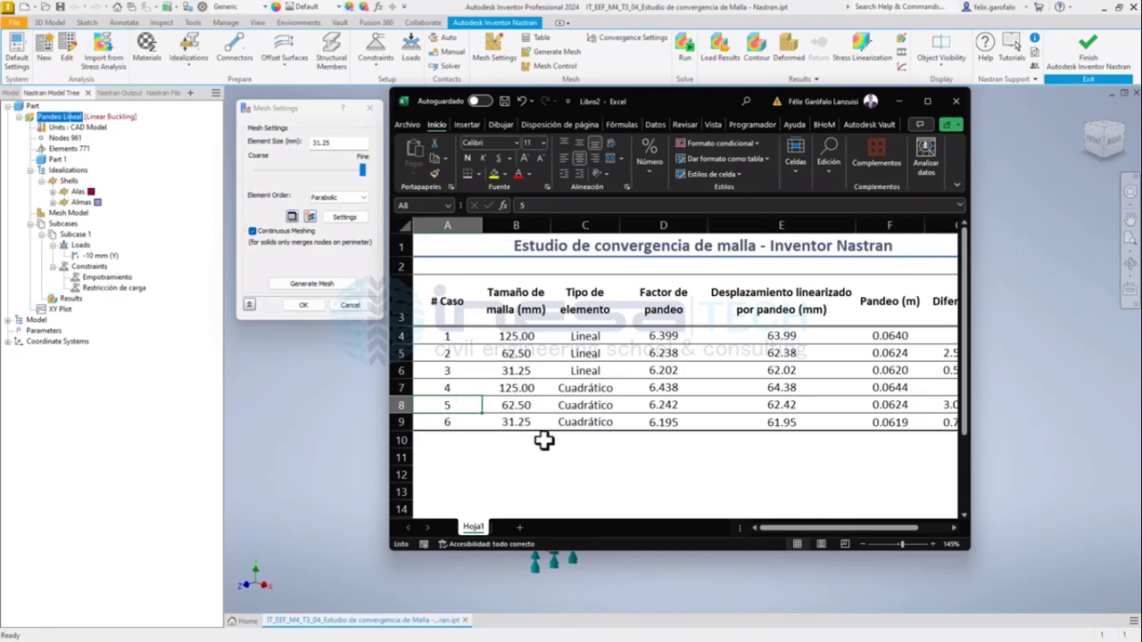
{"action": "left_click_drag", "start_coordinate": [781, 528], "coordinate": [817, 526]}
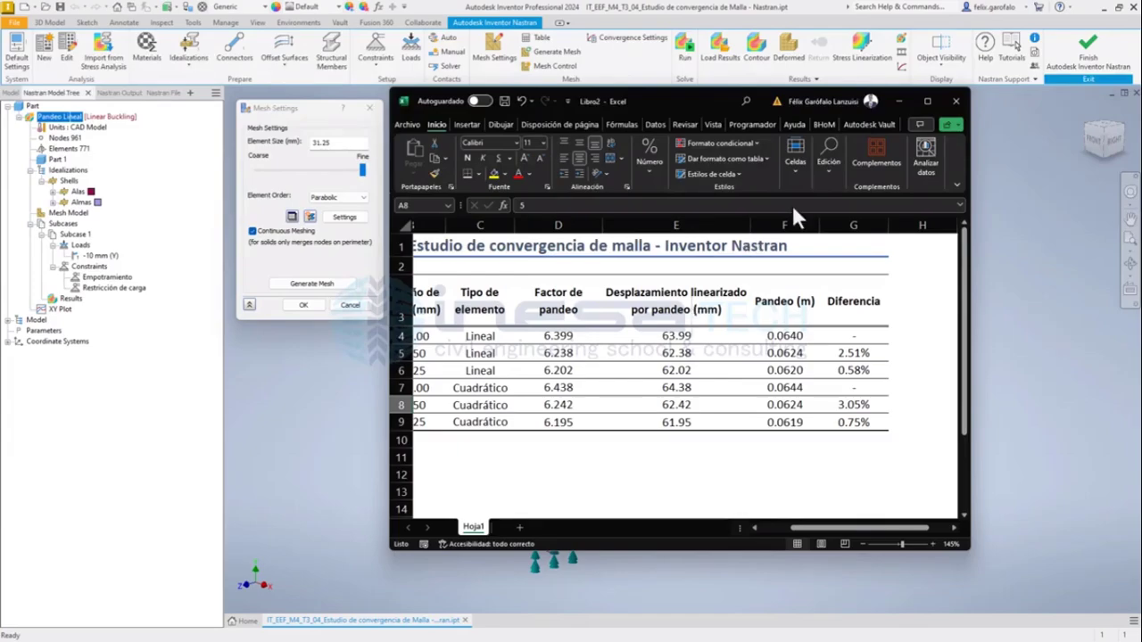
- Highlight the case 3 row from its Diferencia value back to the case number and review its results
{"action": "mouse_move", "coordinate": [676, 101]}
{"action": "left_mouse_down"}
{"action": "mouse_move", "coordinate": [761, 133]}
{"action": "mouse_move", "coordinate": [905, 117]}
{"action": "mouse_move", "coordinate": [702, 121]}
{"action": "mouse_move", "coordinate": [684, 106]}
{"action": "mouse_move", "coordinate": [686, 120]}
{"action": "left_mouse_up"}
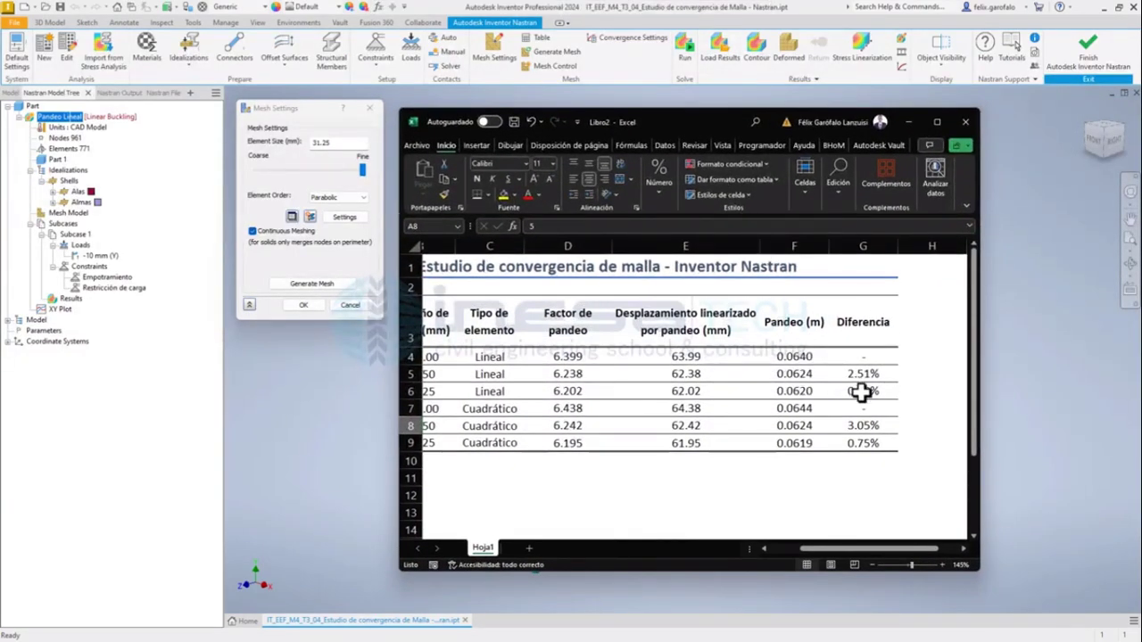
{"action": "left_click_drag", "start_coordinate": [863, 390], "coordinate": [428, 382]}
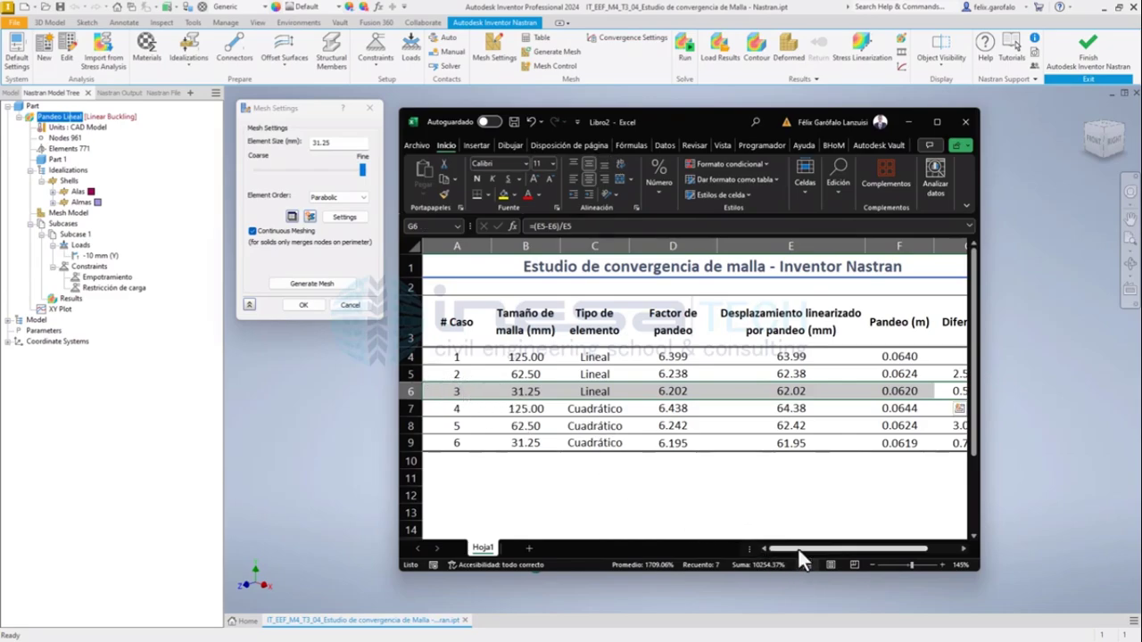
{"action": "left_click_drag", "start_coordinate": [799, 550], "coordinate": [828, 547]}
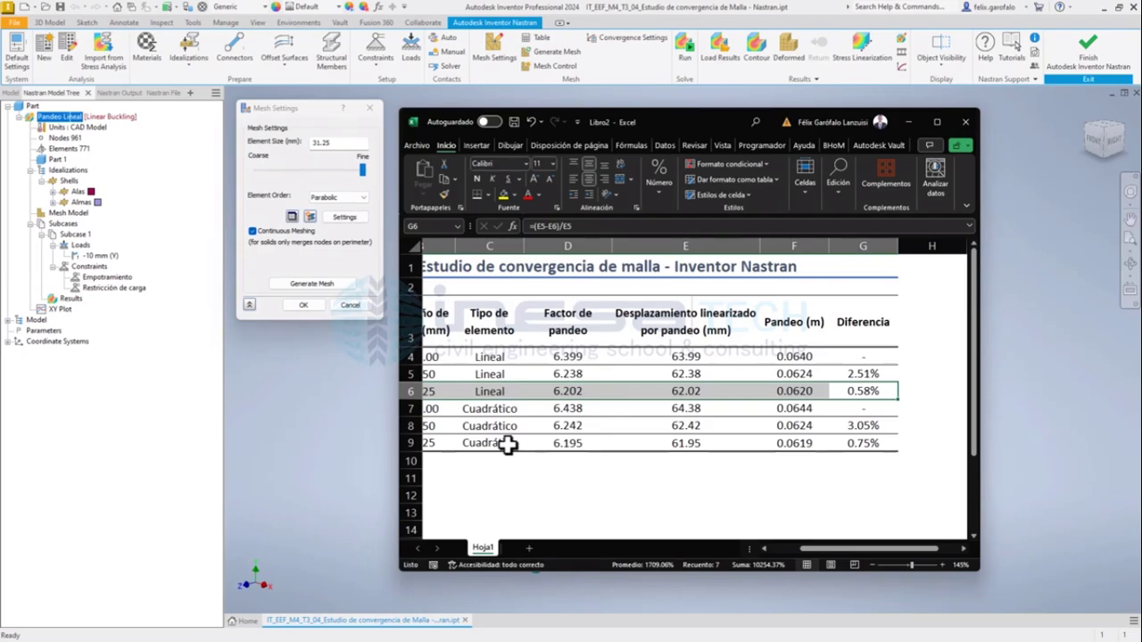
{"action": "left_click", "coordinate": [881, 390]}
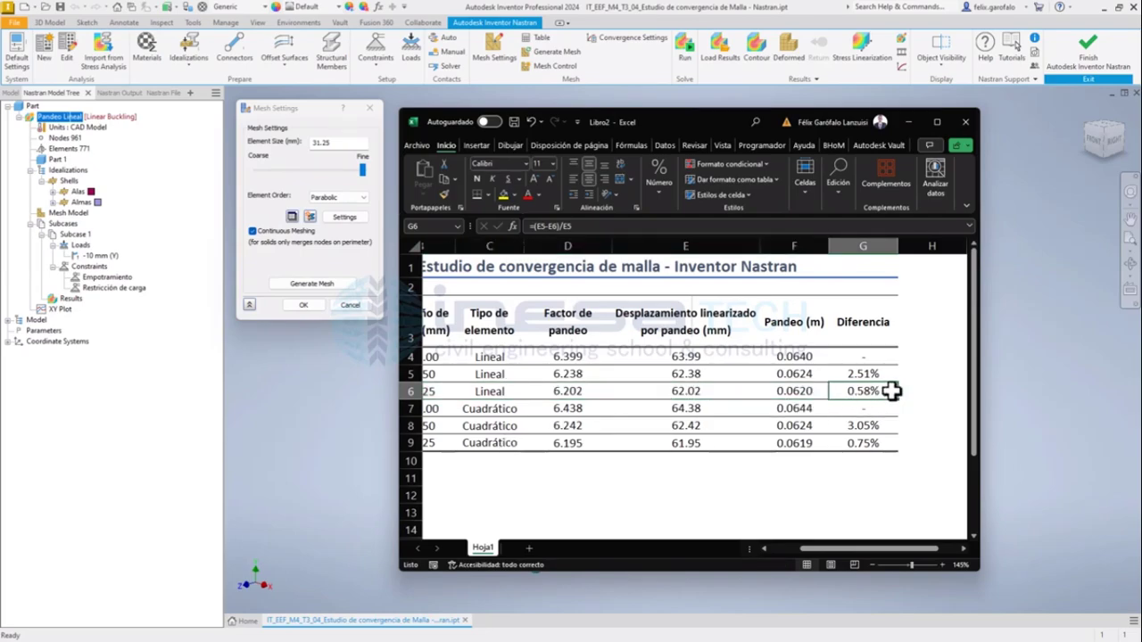
{"action": "left_click_drag", "start_coordinate": [887, 391], "coordinate": [388, 393]}
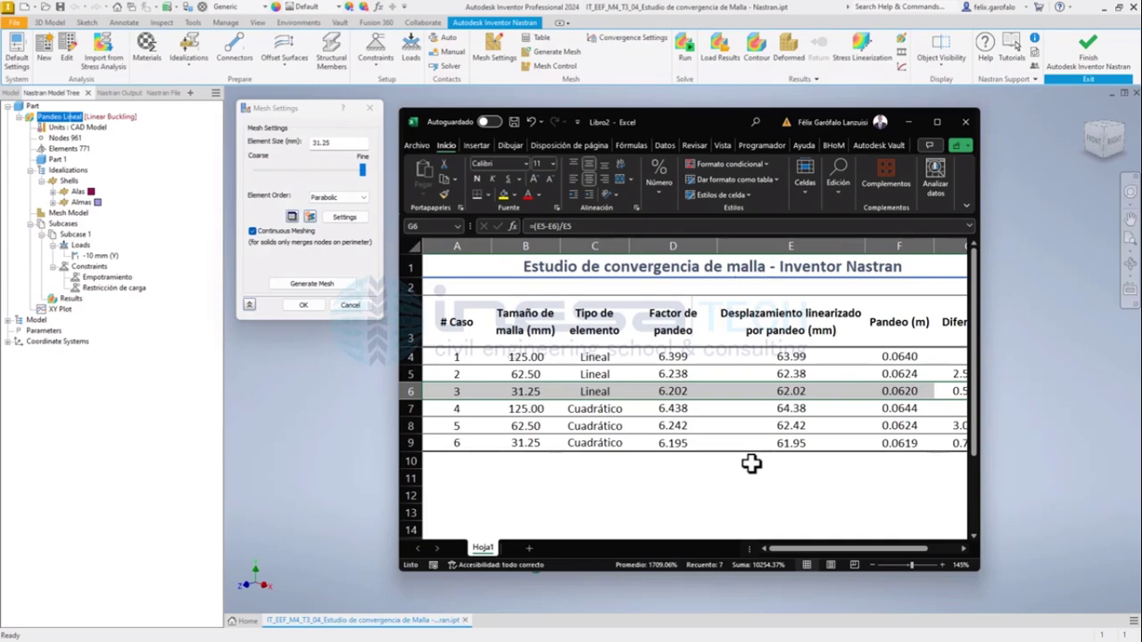
{"action": "left_click_drag", "start_coordinate": [785, 546], "coordinate": [816, 544]}
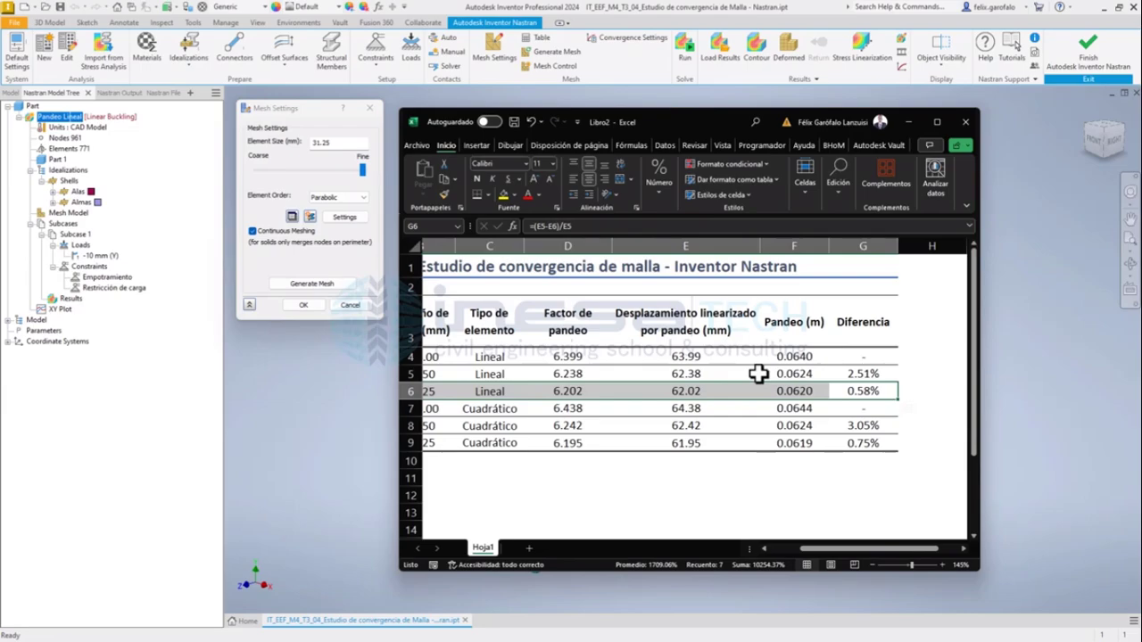
- Compare the mesh size formulas of cases 1 and 3, highlighting the case 1 row from mesh size to Diferencia
{"action": "left_click", "coordinate": [441, 357]}
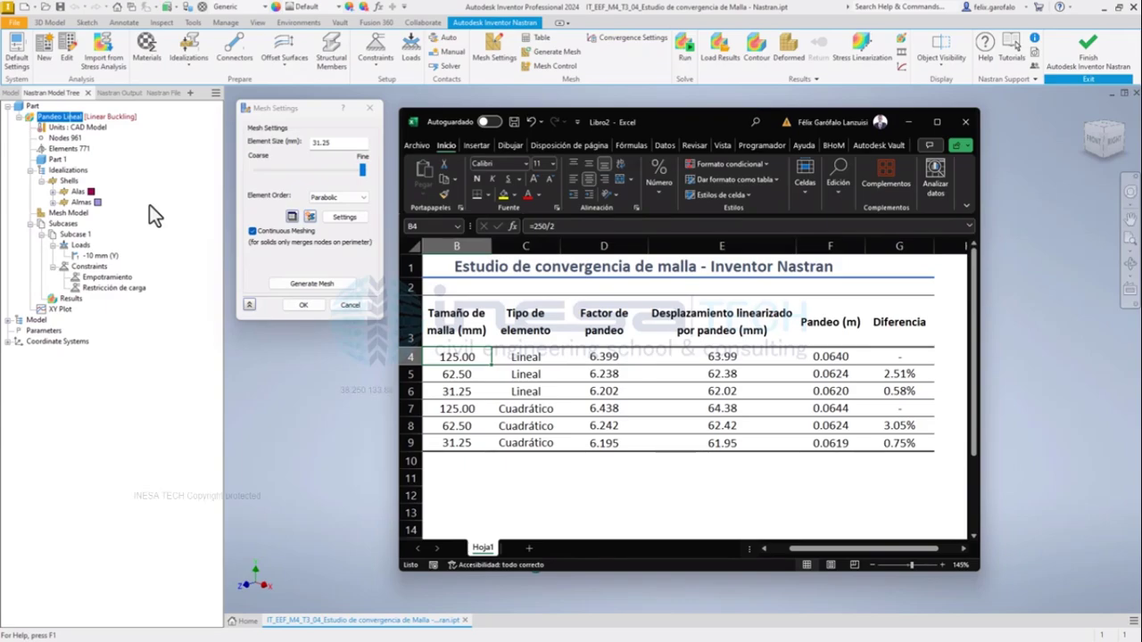
{"action": "left_click", "coordinate": [457, 390]}
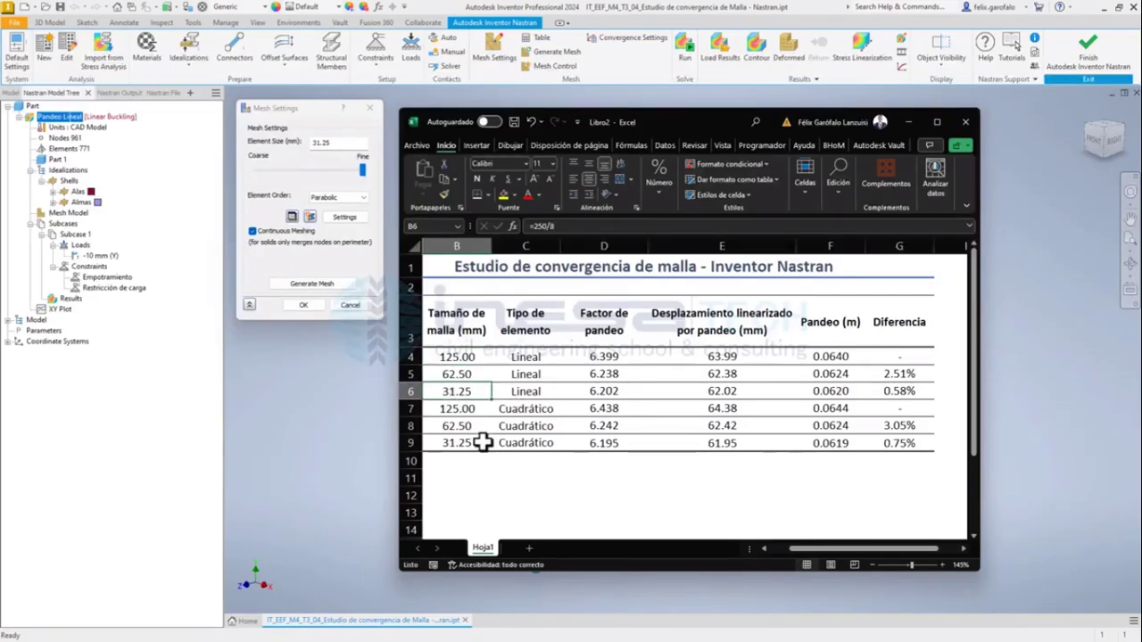
{"action": "left_click", "coordinate": [462, 357]}
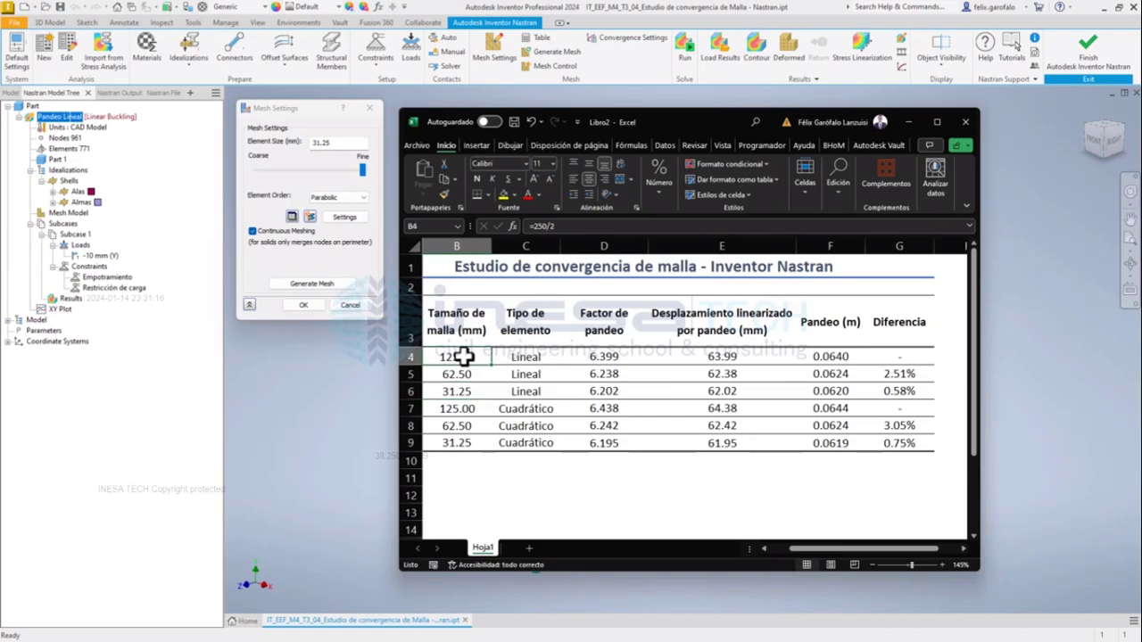
{"action": "left_click_drag", "start_coordinate": [462, 357], "coordinate": [880, 357]}
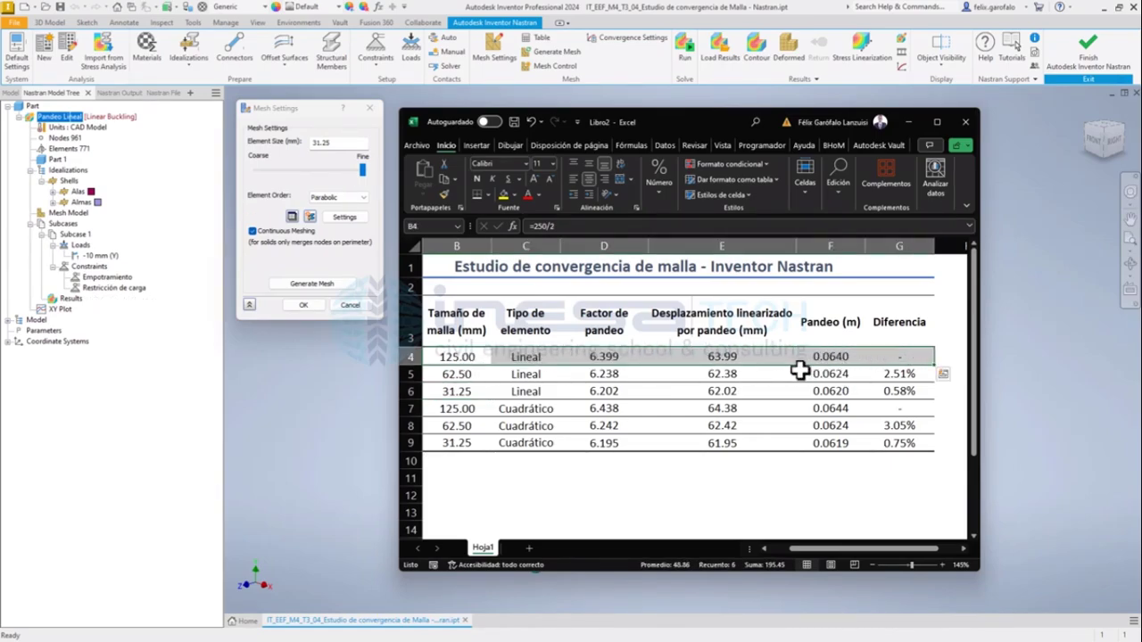
{"action": "left_click", "coordinate": [473, 391]}
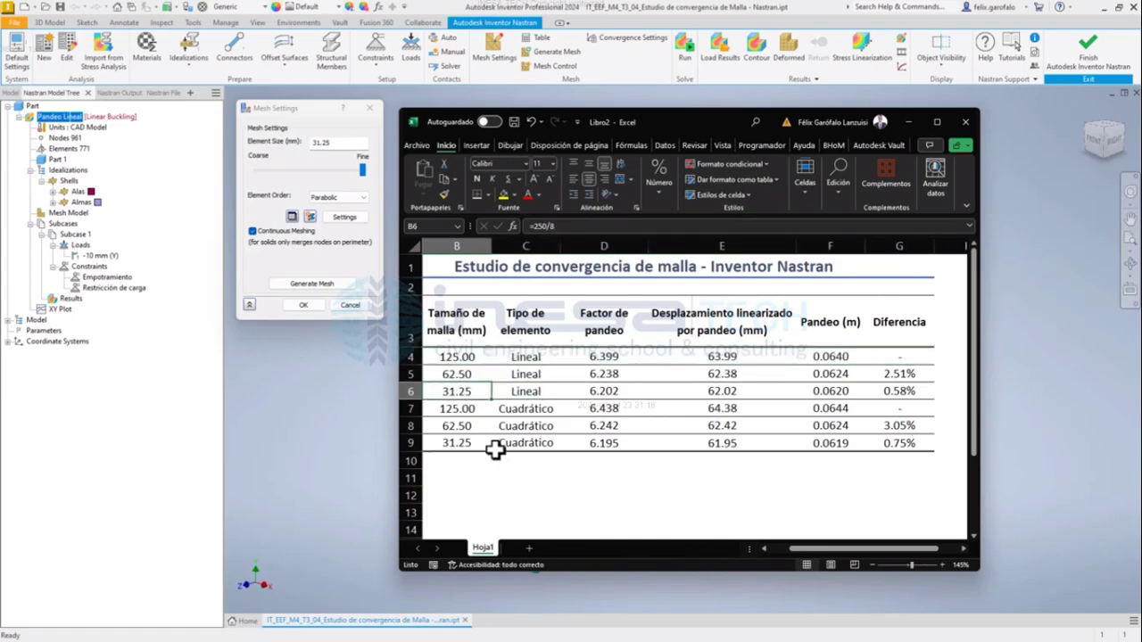